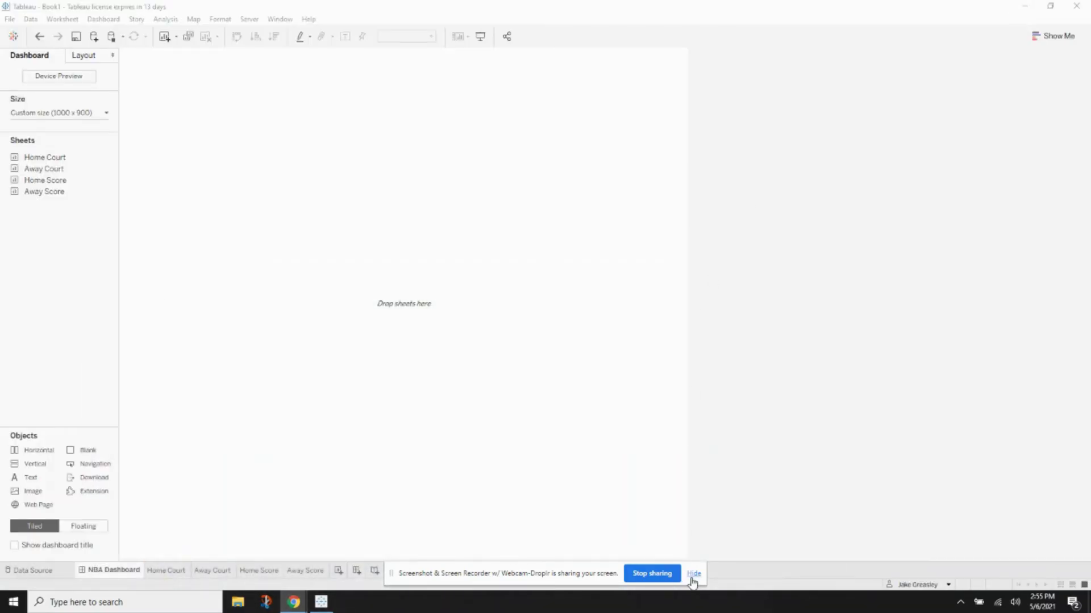
Review the Home Court, Away Court, Home Score and Away Score worksheets, ending on the NBA Dashboard
{"action": "left_click", "coordinate": [692, 573]}
{"action": "left_click", "coordinate": [165, 570]}
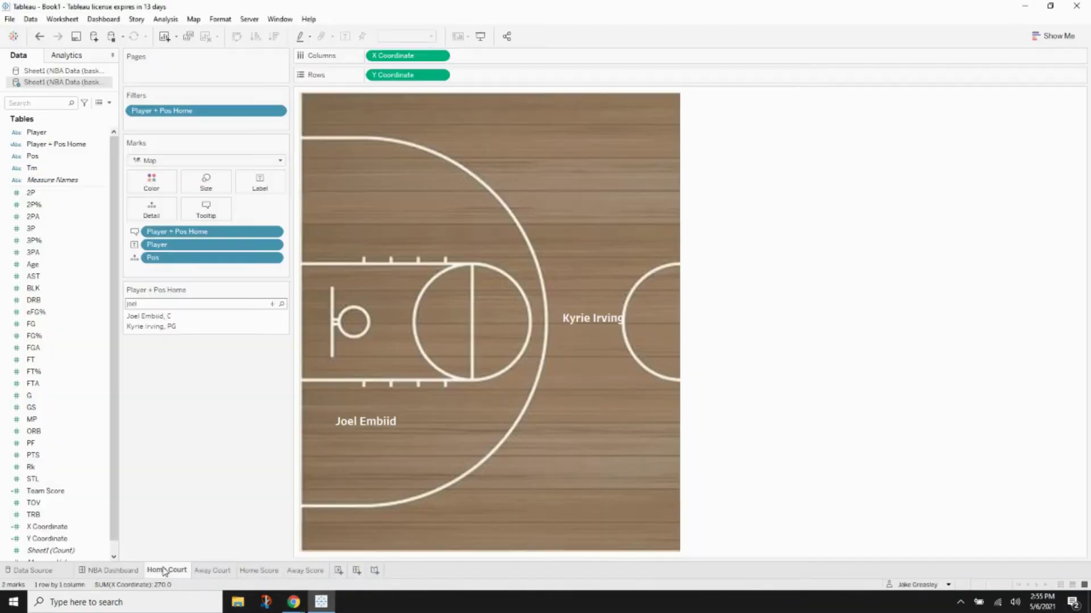
{"action": "left_click", "coordinate": [222, 571]}
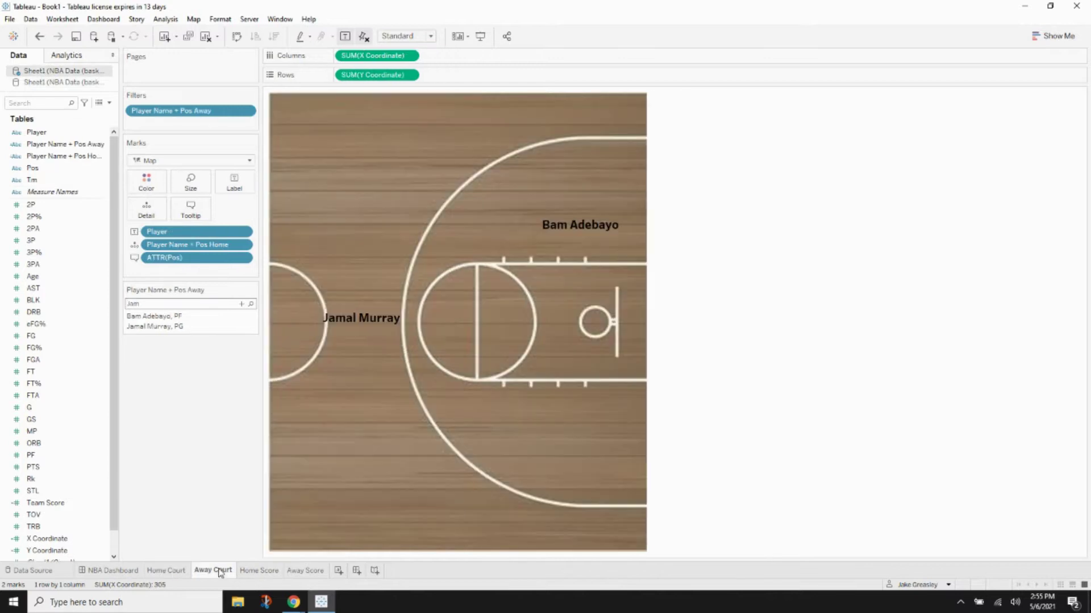
{"action": "left_click", "coordinate": [261, 575]}
{"action": "left_click", "coordinate": [307, 571]}
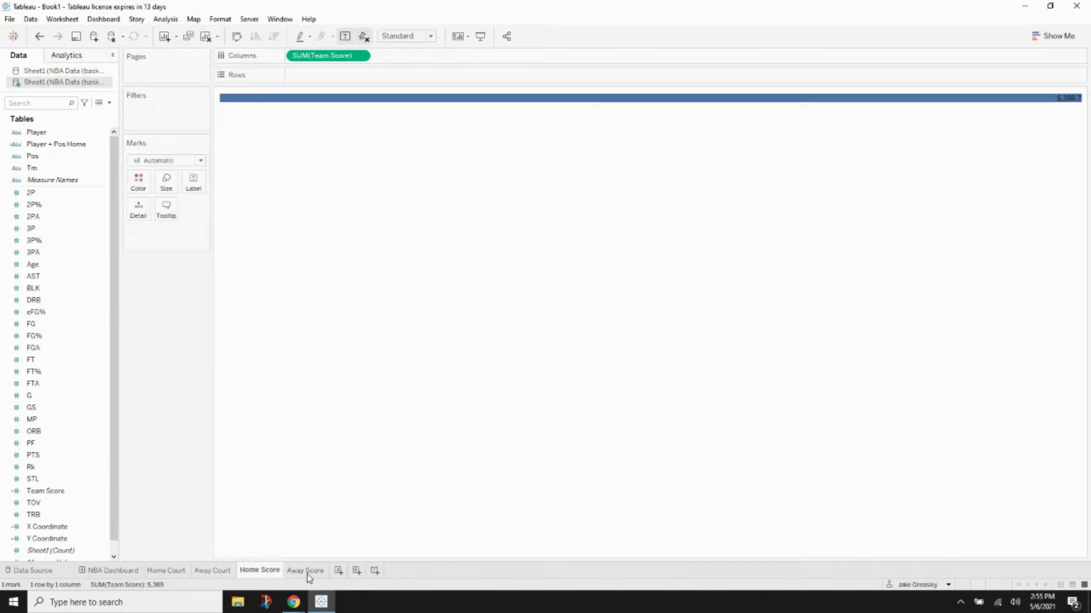
{"action": "left_click", "coordinate": [162, 572]}
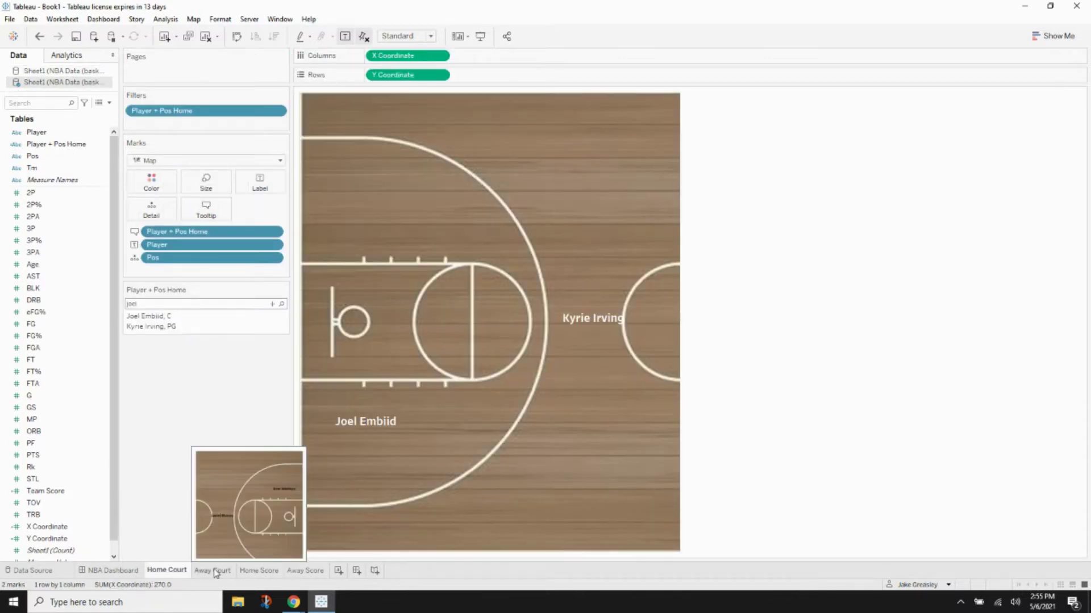
{"action": "left_click", "coordinate": [215, 571]}
{"action": "left_click", "coordinate": [114, 570]}
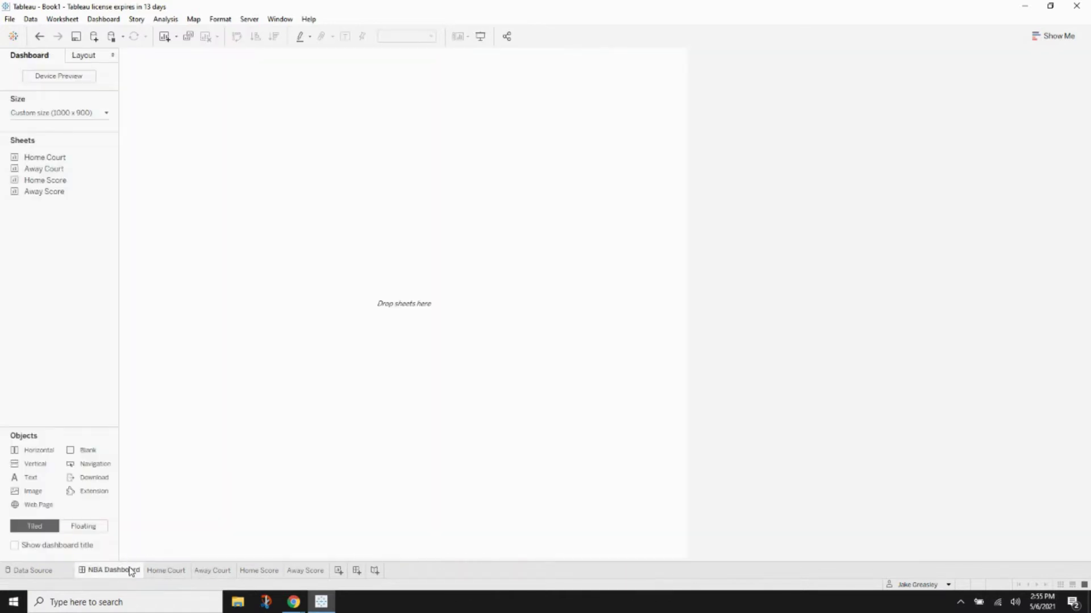
{"action": "mouse_move", "coordinate": [131, 571]}
Set the dashboard to a fixed custom size of 1000 px wide by 900 px high
{"action": "left_click", "coordinate": [48, 113]}
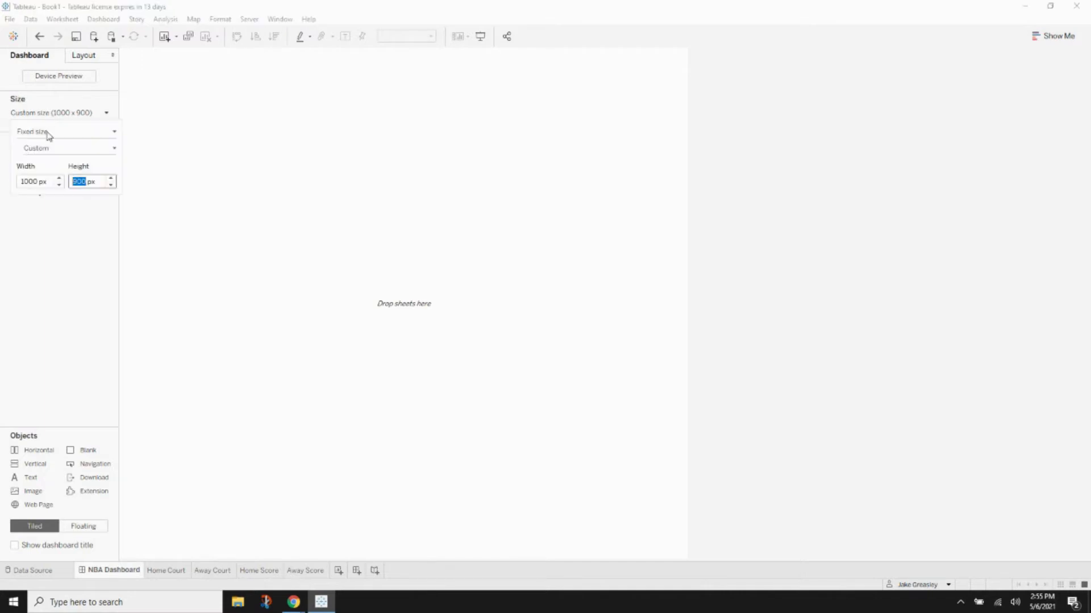
{"action": "type", "text": "8"}
{"action": "type", "text": "00"}
{"action": "left_click", "coordinate": [63, 222]}
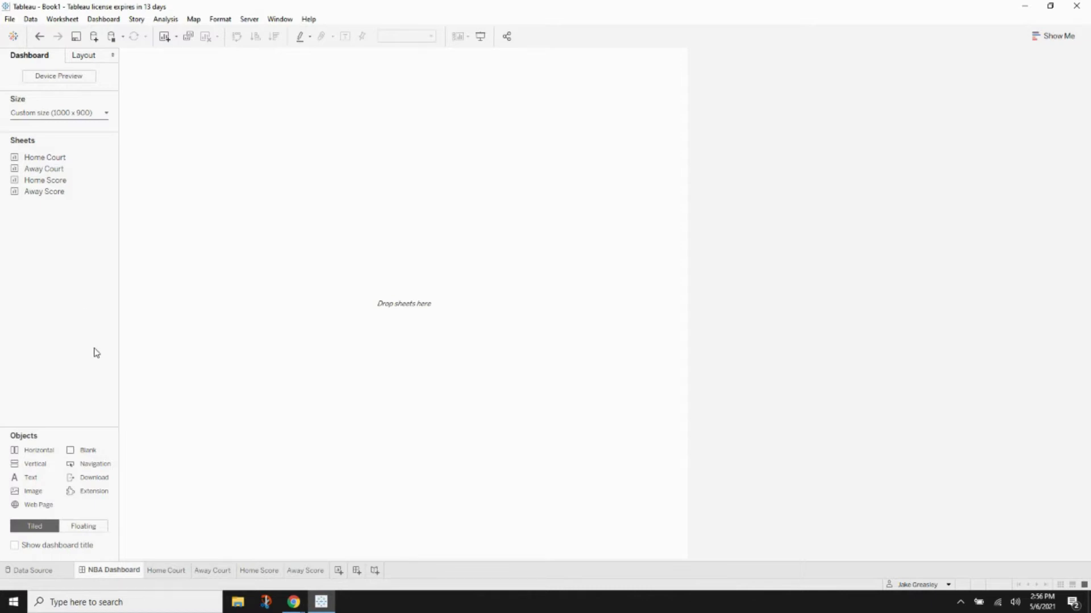
Add two horizontal layout containers side by side, each filling half of the dashboard
{"action": "left_click_drag", "start_coordinate": [35, 452], "coordinate": [301, 377]}
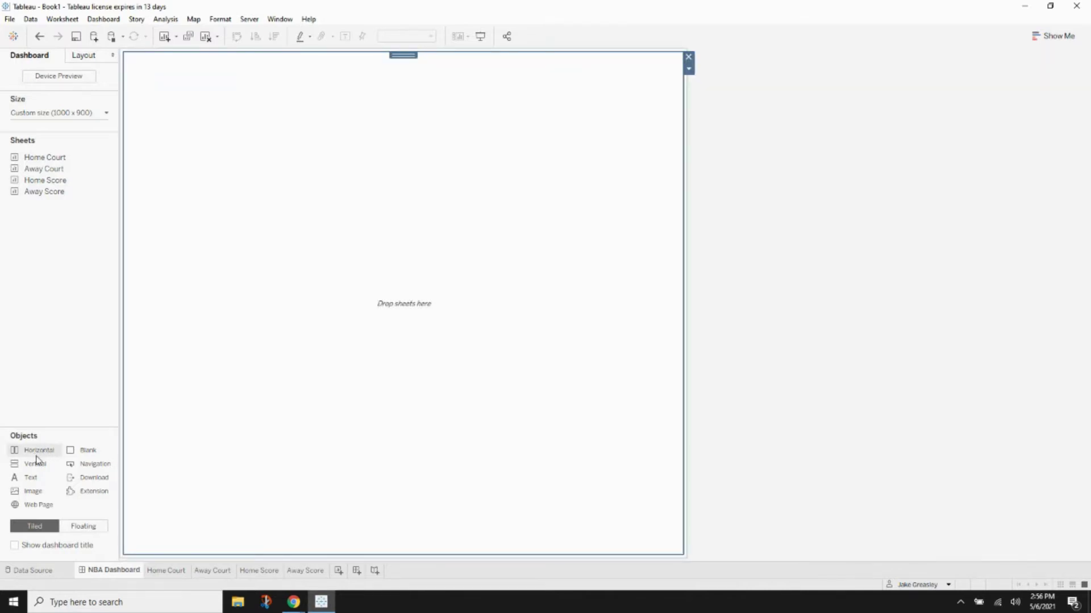
{"action": "left_click_drag", "start_coordinate": [34, 453], "coordinate": [133, 259]}
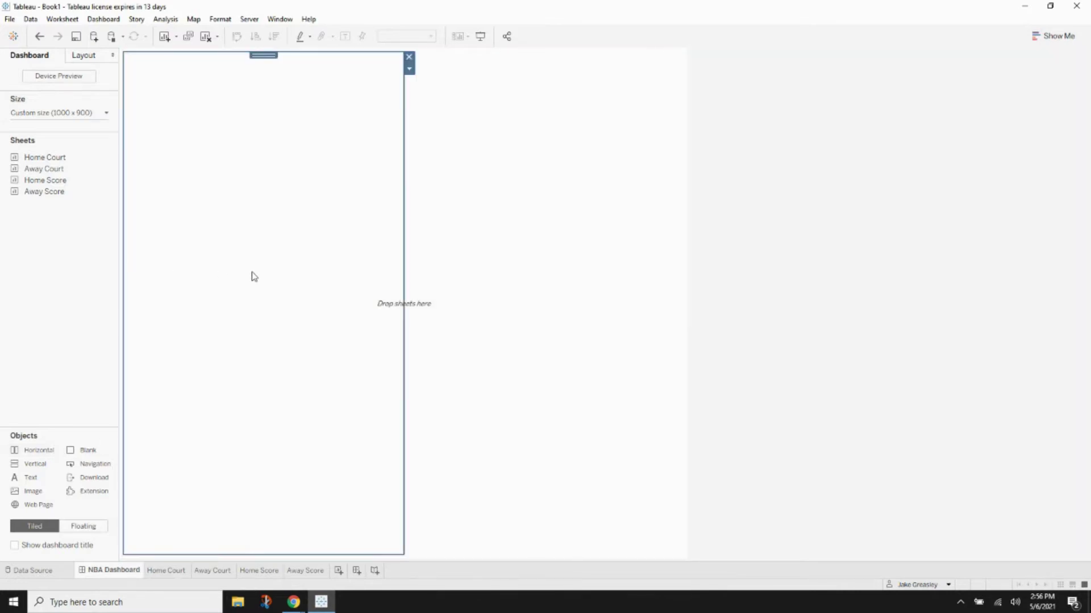
{"action": "left_click", "coordinate": [476, 273]}
{"action": "left_click", "coordinate": [319, 266]}
{"action": "left_click", "coordinate": [470, 286]}
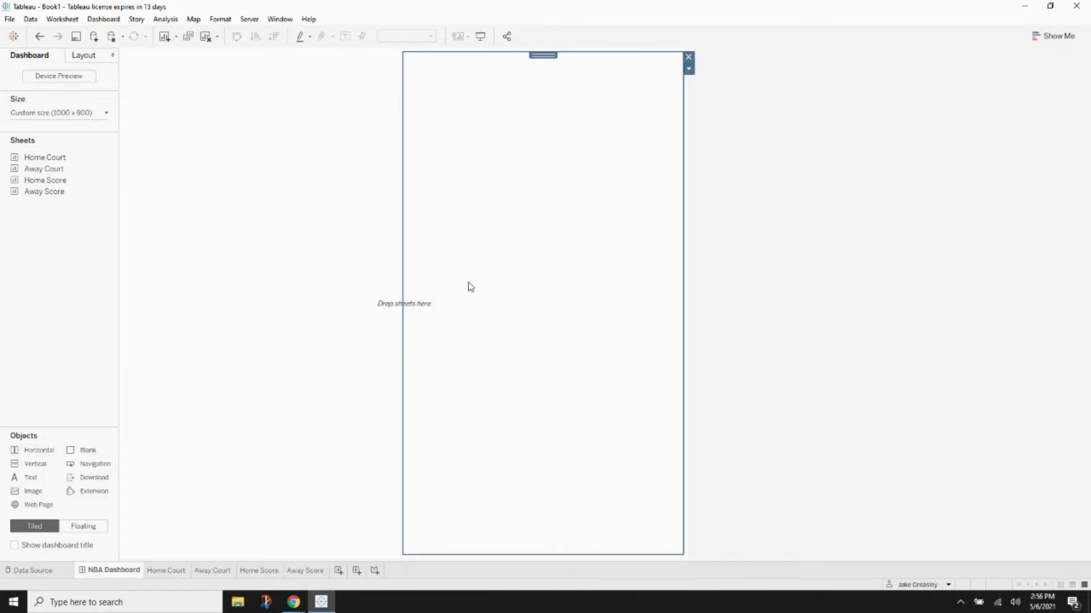
Place the Home Court sheet in the dashboard's left container and the Away Court sheet in the right one
{"action": "left_click", "coordinate": [204, 327]}
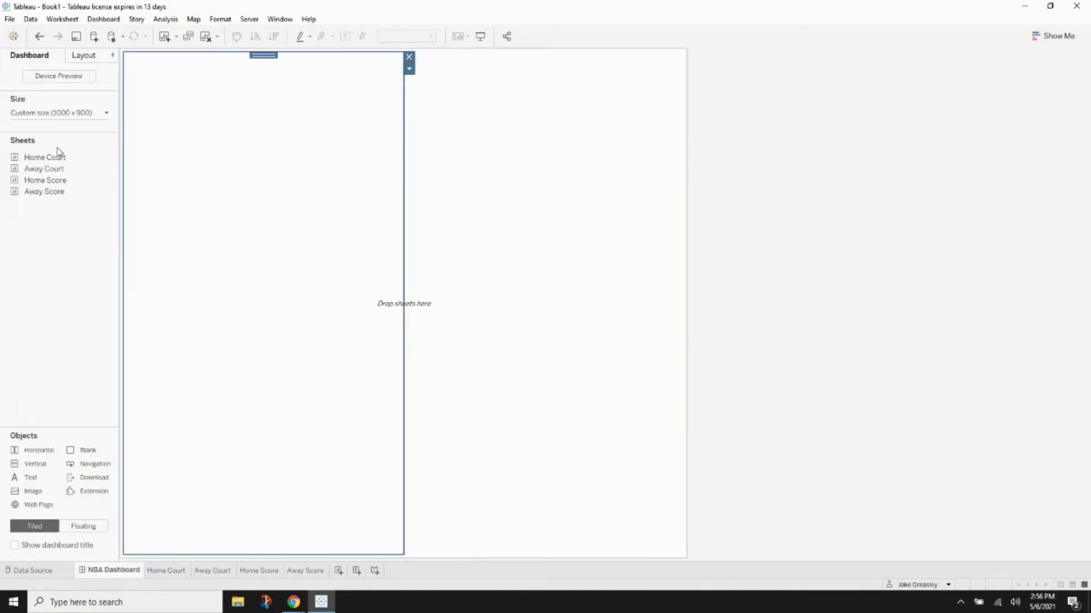
{"action": "left_click_drag", "start_coordinate": [59, 154], "coordinate": [244, 194]}
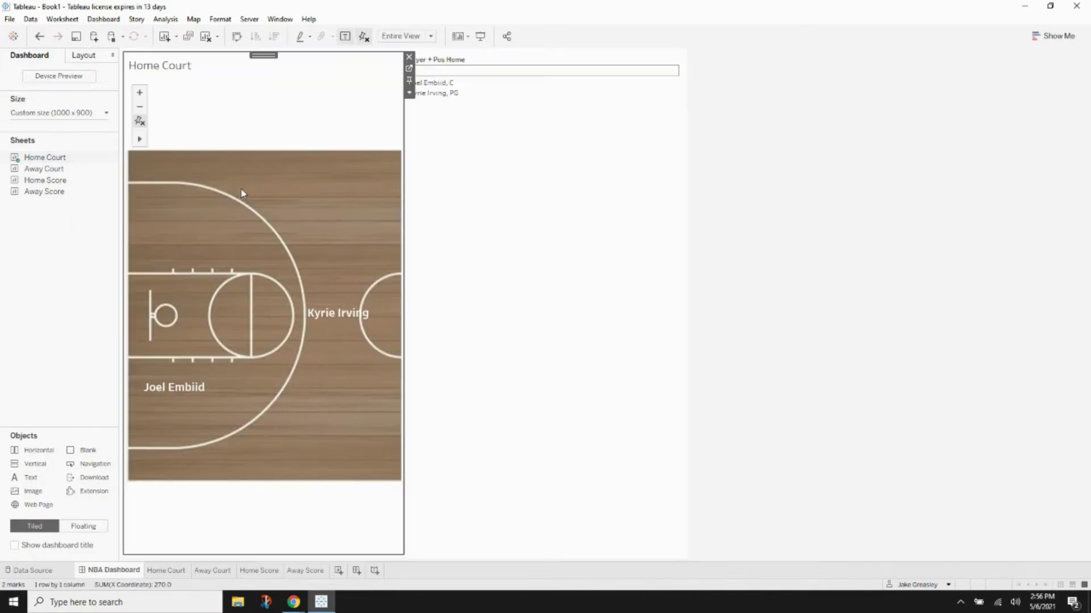
{"action": "left_click_drag", "start_coordinate": [43, 168], "coordinate": [508, 284]}
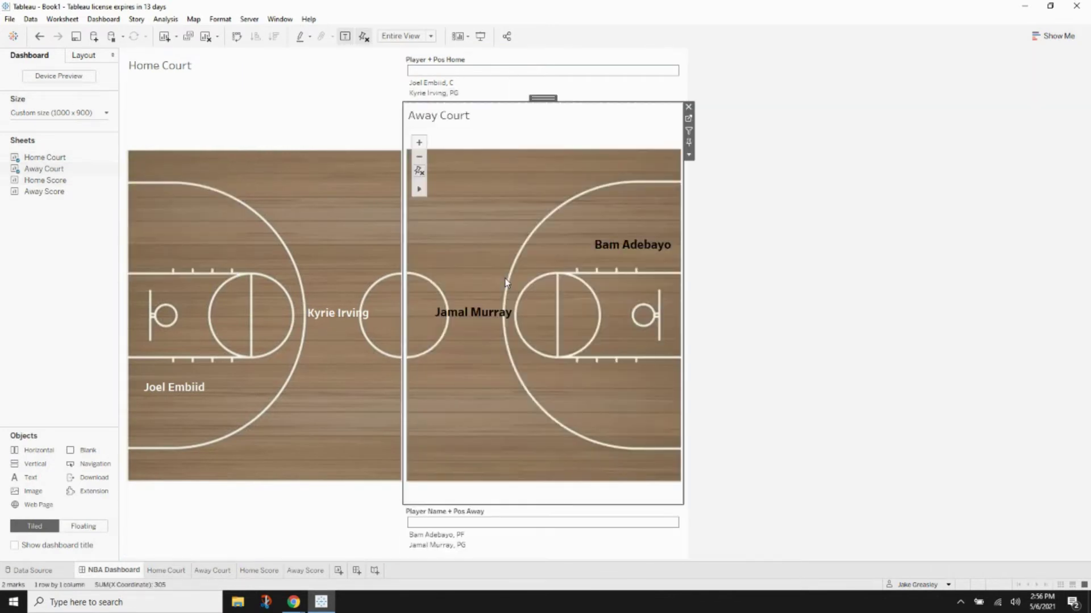
Hide the sheet titles of both Away Court and Home Court on the dashboard
{"action": "right_click", "coordinate": [442, 118]}
{"action": "left_click", "coordinate": [474, 150]}
{"action": "left_click", "coordinate": [171, 85]}
{"action": "right_click", "coordinate": [164, 70]}
{"action": "left_click", "coordinate": [199, 101]}
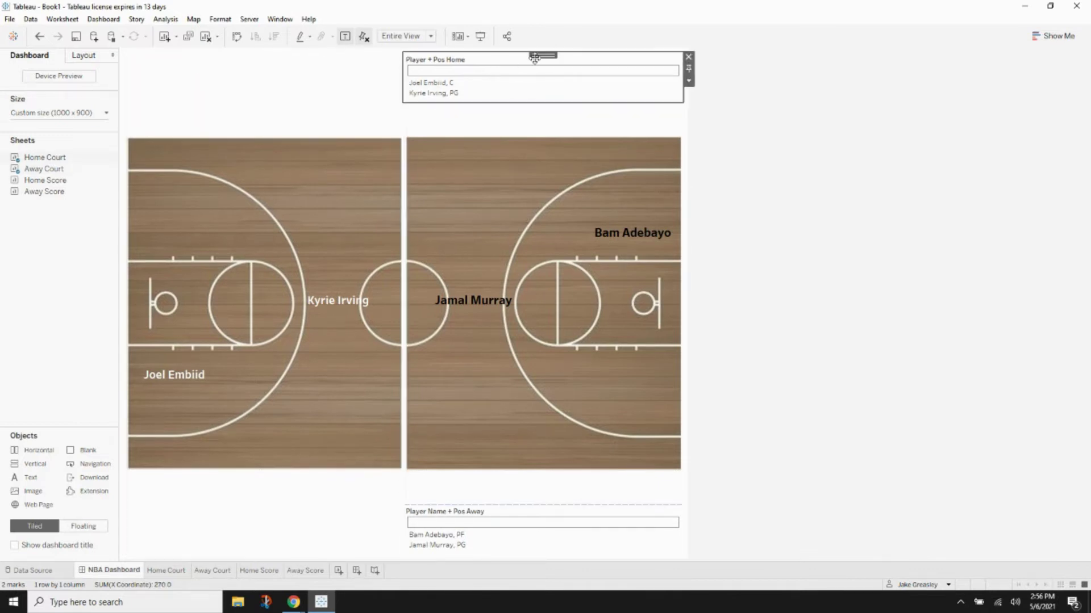
Move the Player + Pos Home filter above the home court and the Player Name + Pos Away filter above the away court
{"action": "left_click_drag", "start_coordinate": [534, 53], "coordinate": [234, 73]}
{"action": "left_click", "coordinate": [463, 535]}
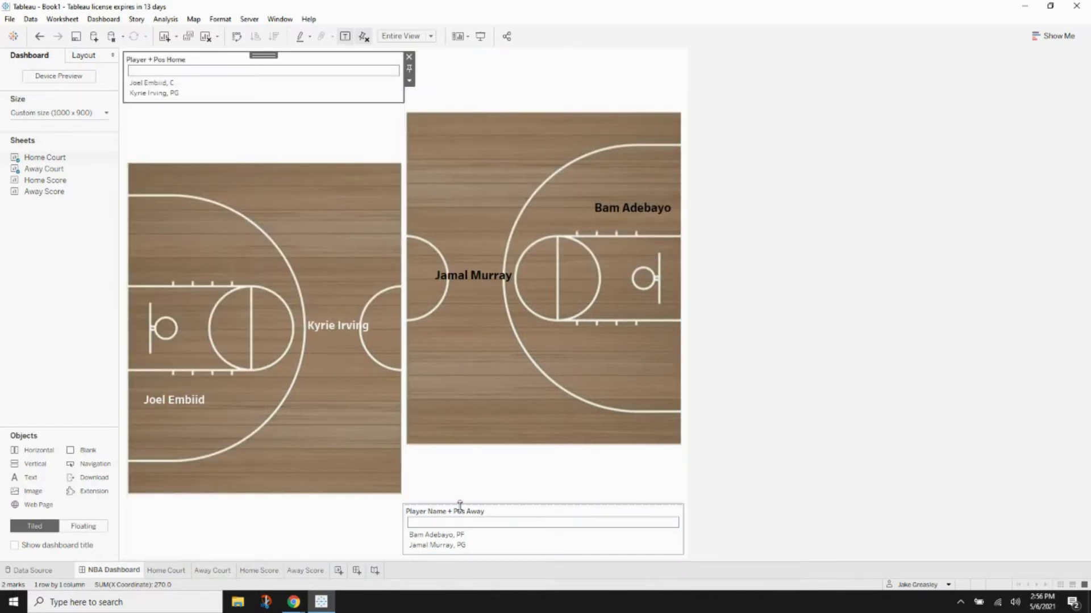
{"action": "left_click", "coordinate": [504, 514]}
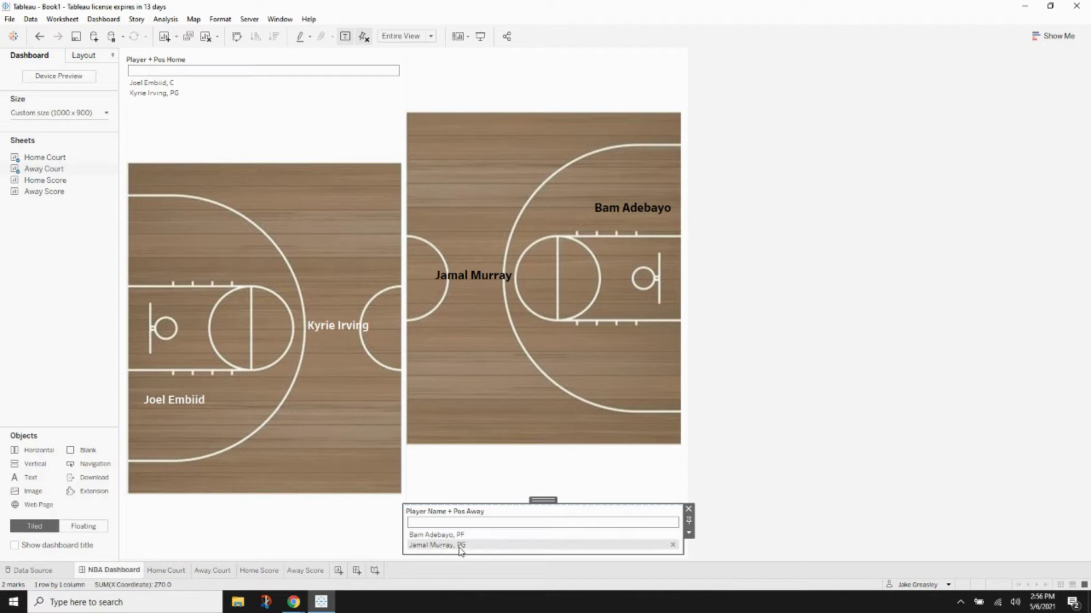
{"action": "mouse_move", "coordinate": [476, 282]}
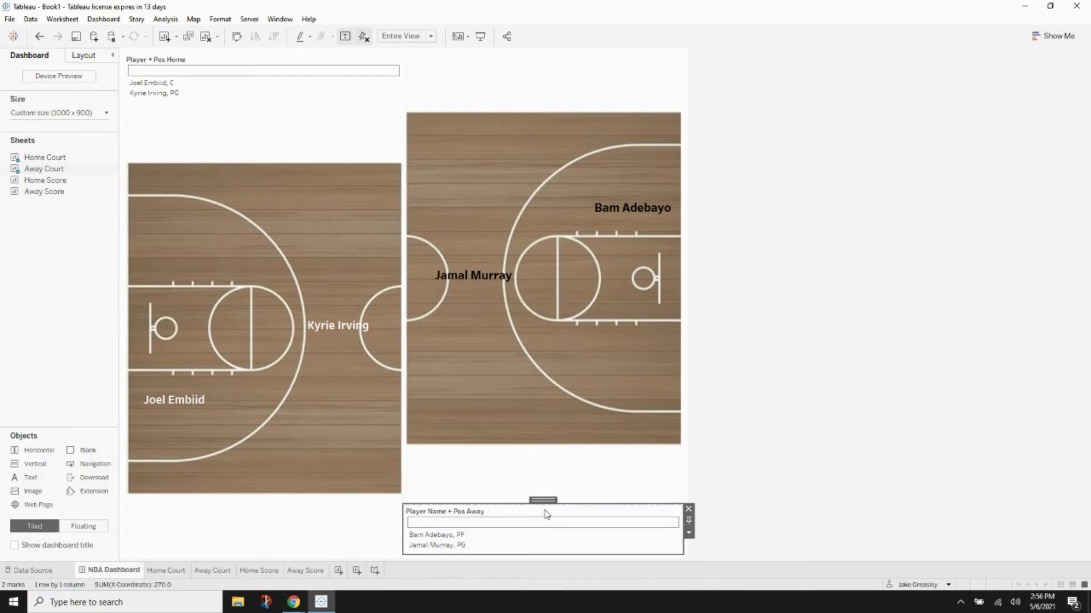
{"action": "left_click_drag", "start_coordinate": [543, 501], "coordinate": [545, 74]}
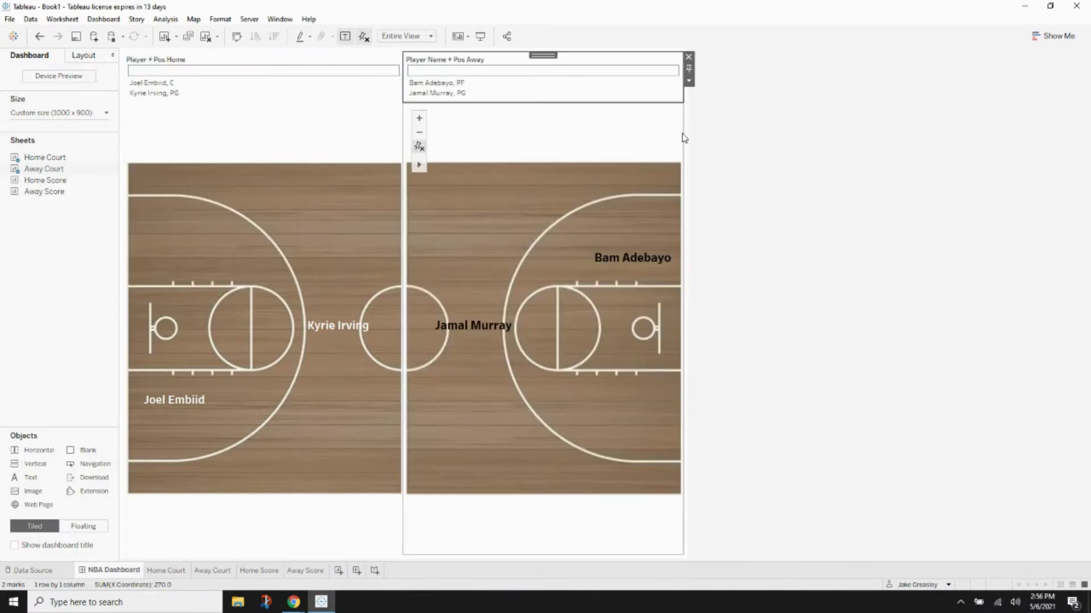
{"action": "left_click", "coordinate": [769, 153]}
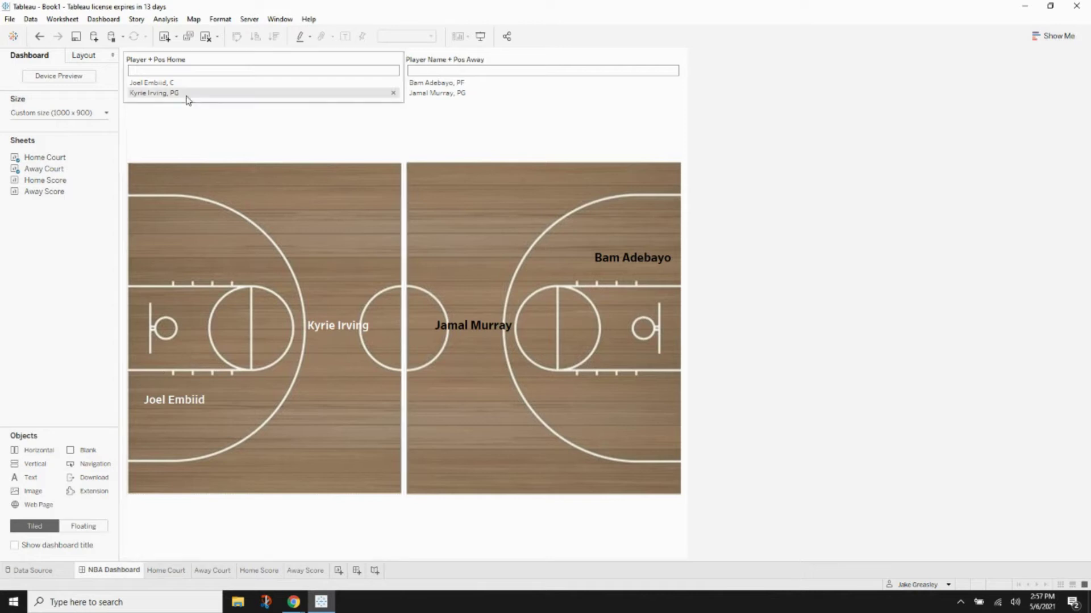
Add Allen Crabbe, SG, Jae Crowder, SF, and Christian Wood, PF, to the Player + Pos Home filter
{"action": "left_click", "coordinate": [185, 71]}
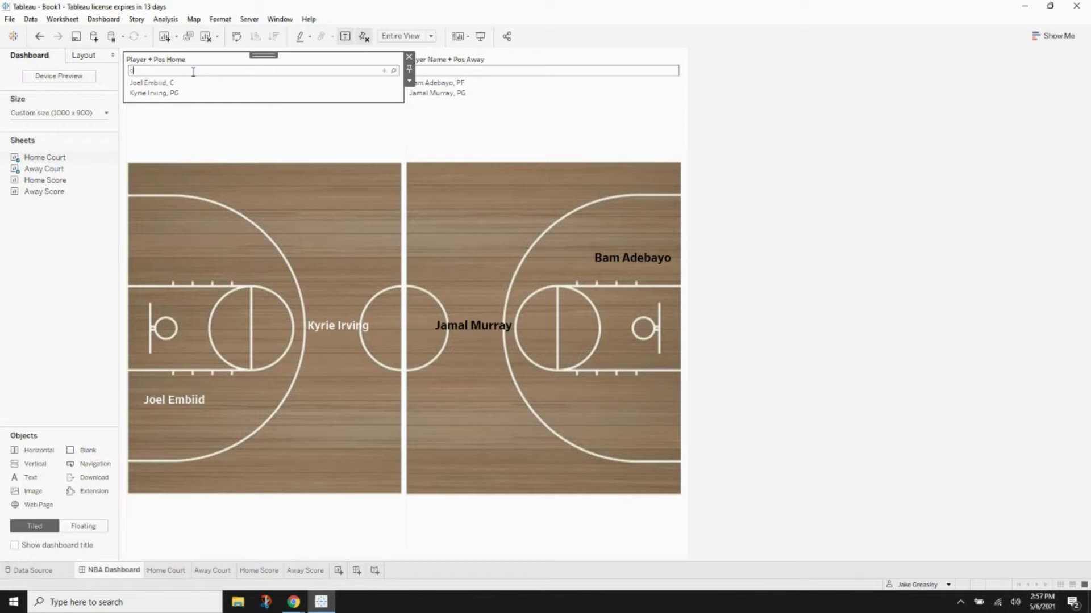
{"action": "type", "text": "crab"}
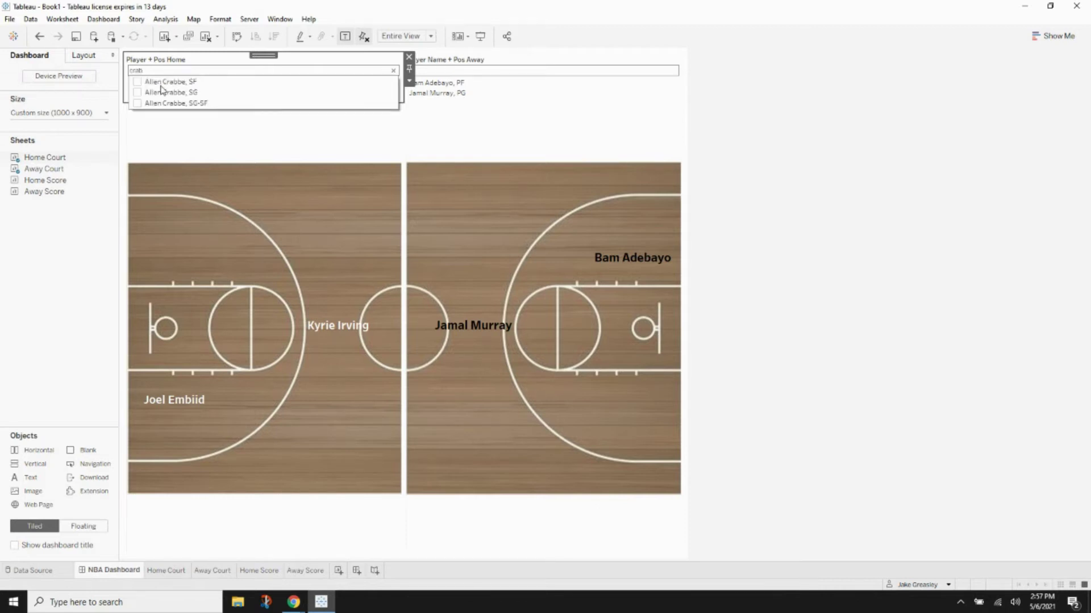
{"action": "left_click", "coordinate": [137, 92]}
{"action": "left_click", "coordinate": [153, 71]}
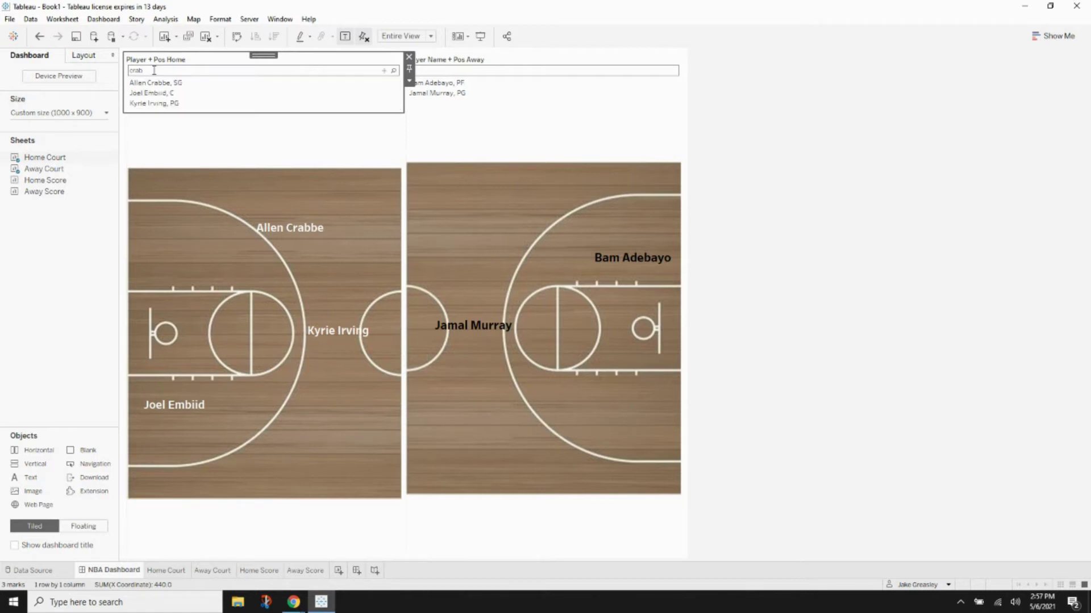
{"action": "double_click", "coordinate": [154, 70]}
{"action": "type", "text": "jae"}
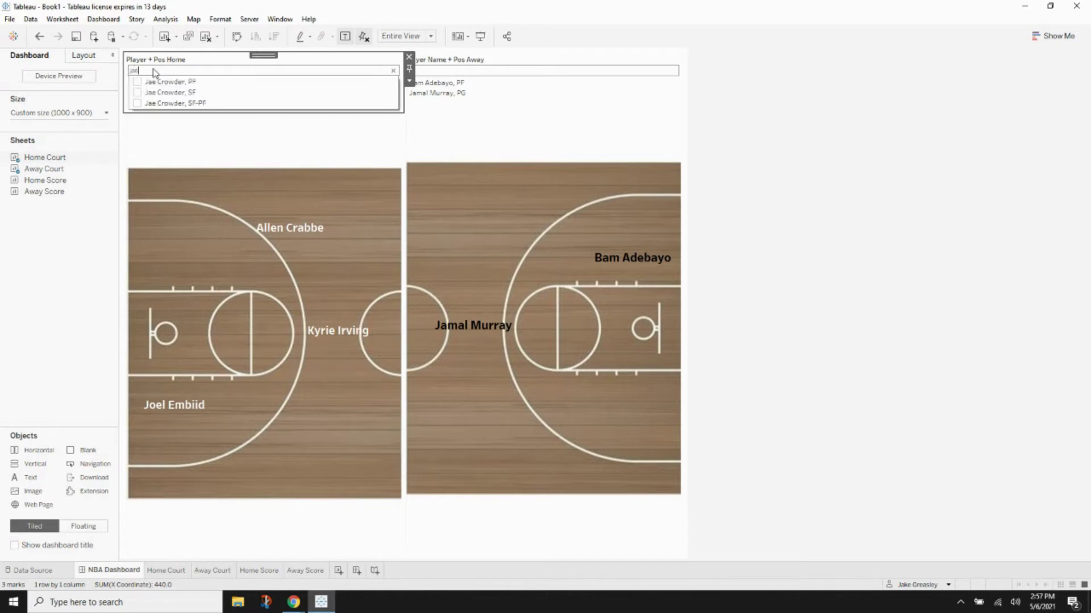
{"action": "left_click", "coordinate": [137, 94]}
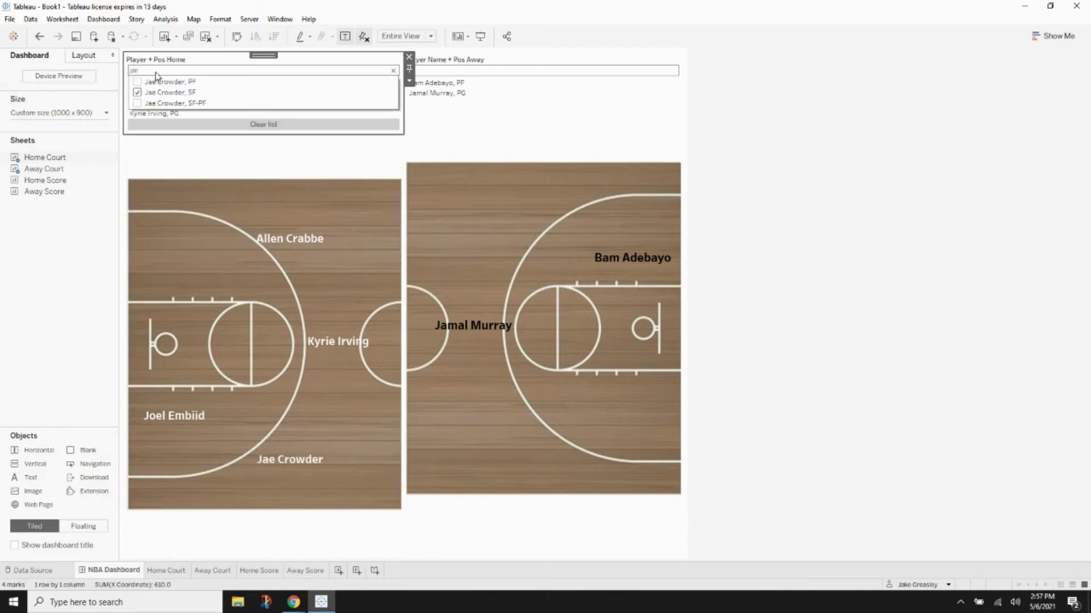
{"action": "left_click", "coordinate": [156, 70]}
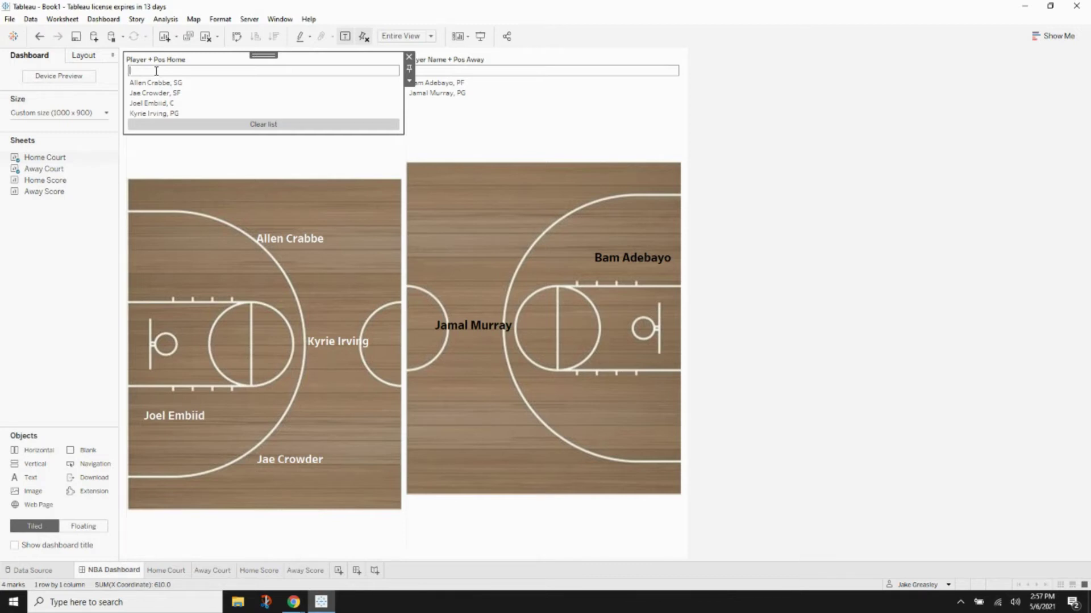
{"action": "type", "text": "ood"}
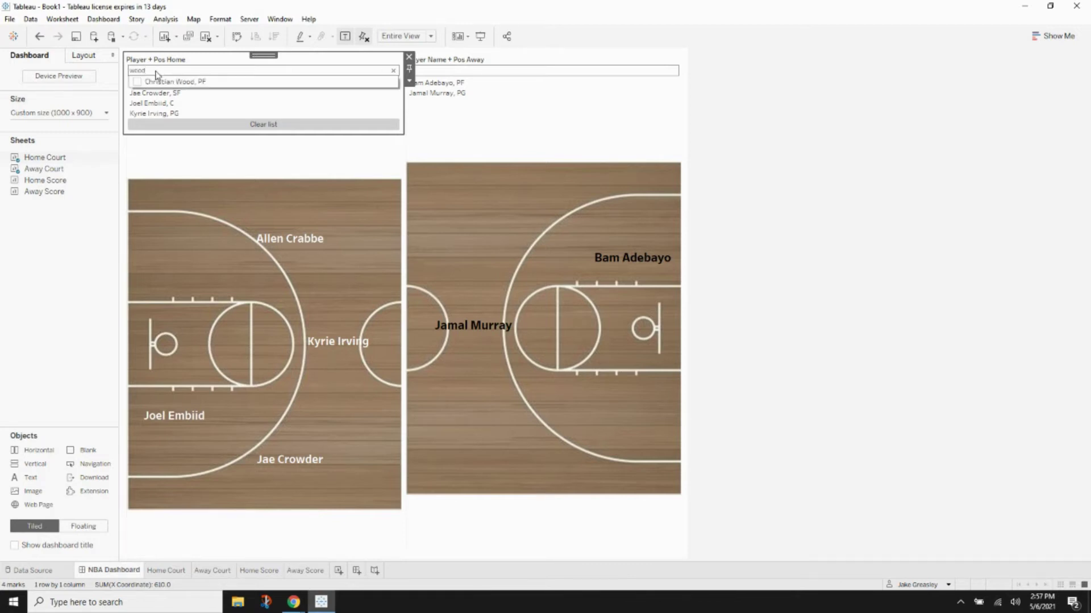
{"action": "left_click", "coordinate": [145, 82]}
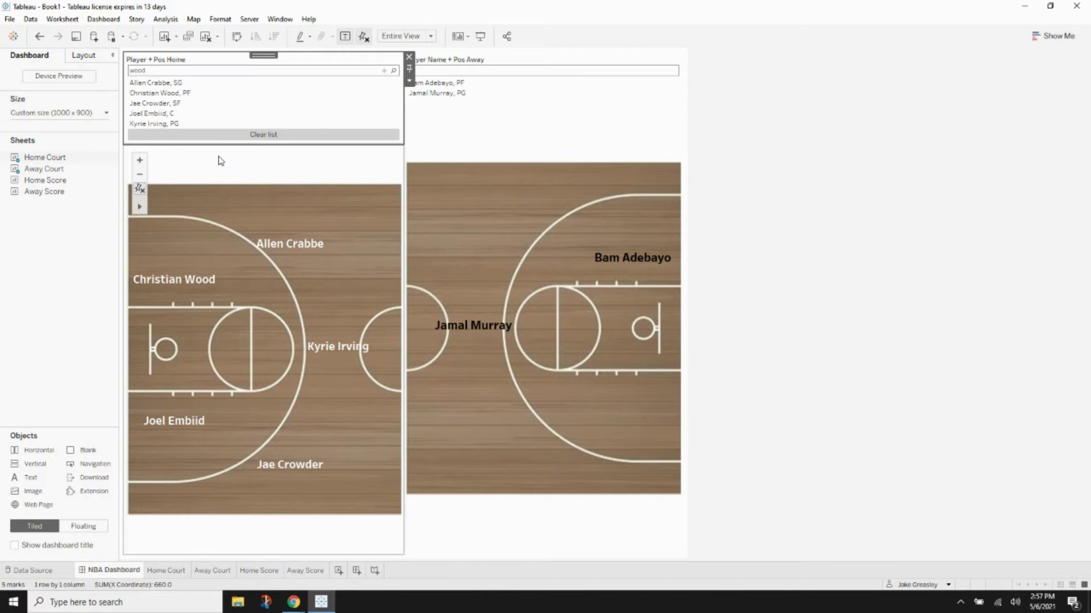
On the Home Court worksheet, replace the Player + Pos Home filter card's title with "Home Court"
{"action": "left_click", "coordinate": [467, 69]}
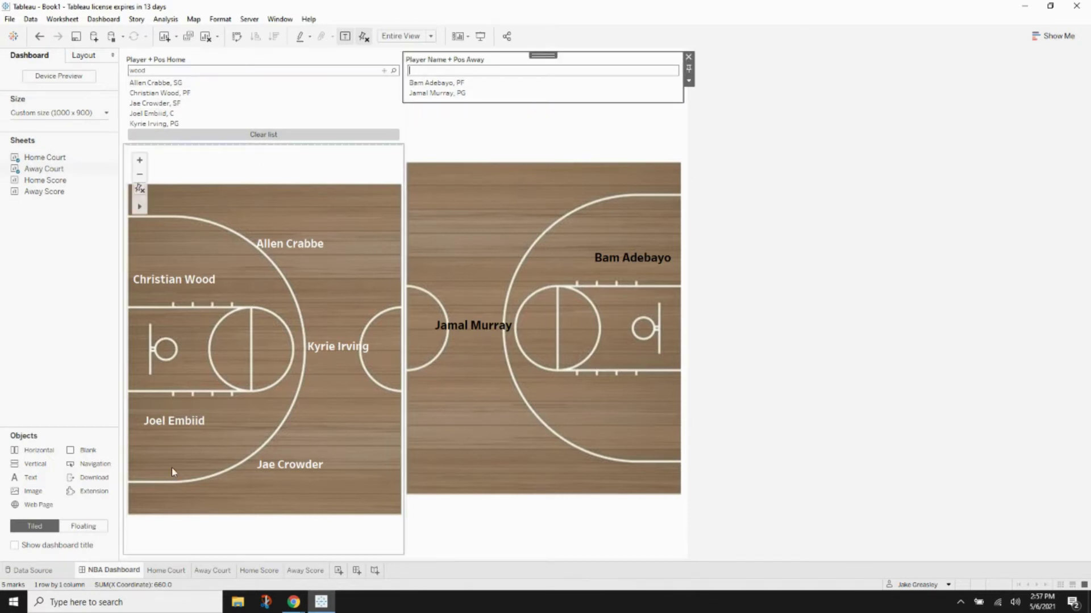
{"action": "left_click", "coordinate": [153, 571]}
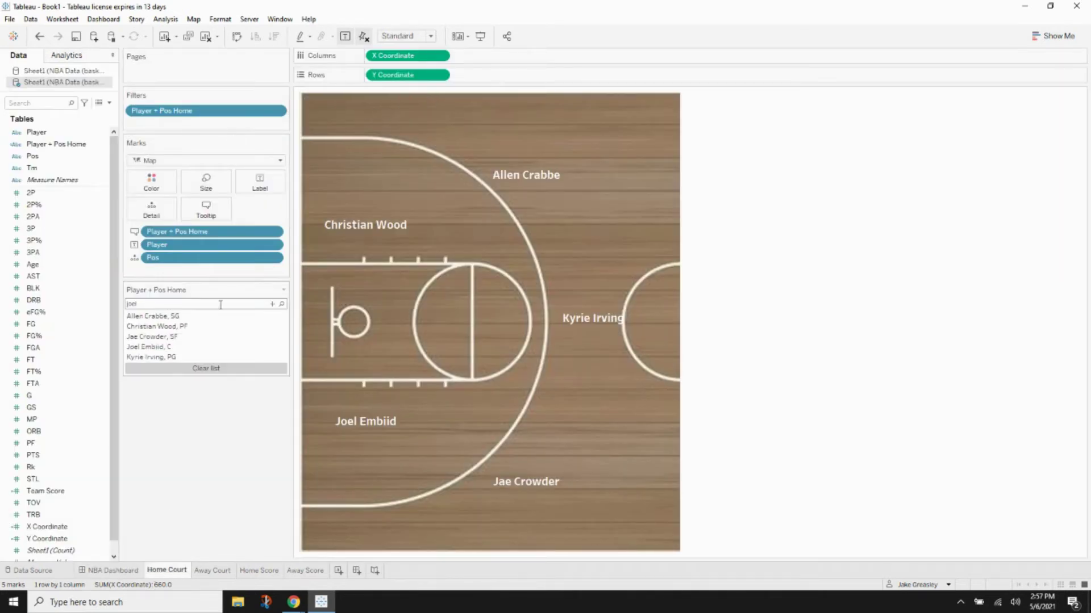
{"action": "left_click", "coordinate": [284, 292]}
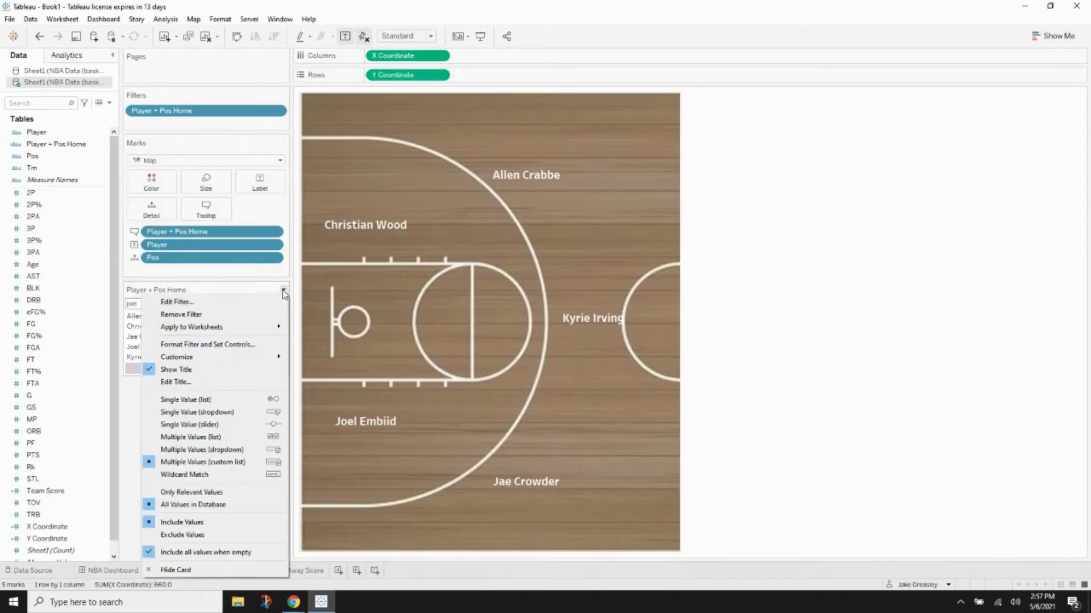
{"action": "left_click", "coordinate": [207, 386]}
{"action": "triple_click", "coordinate": [401, 248]}
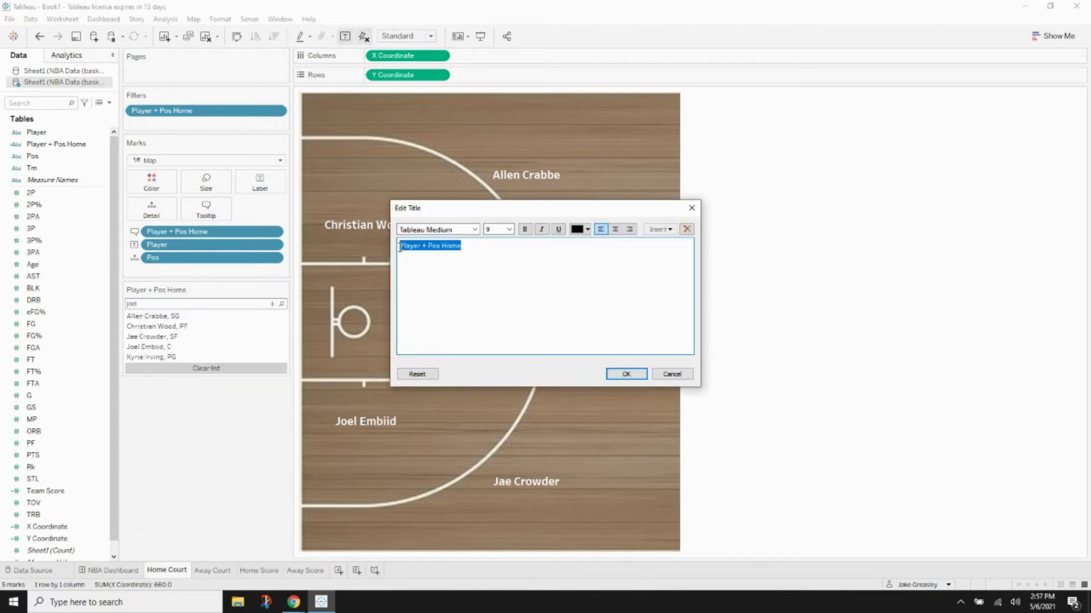
{"action": "key", "text": "BackSpace"}
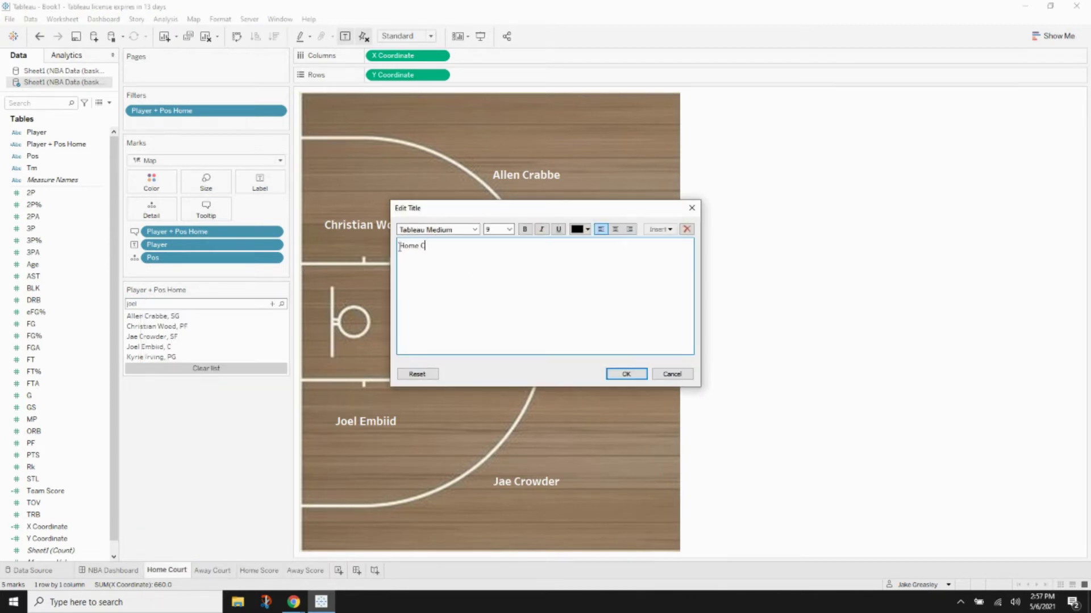
Format the Home Court filter title in Tableau Bold, size 15, centred, and apply it
{"action": "left_click_drag", "start_coordinate": [458, 248], "coordinate": [398, 247]}
{"action": "left_click", "coordinate": [473, 230]}
{"action": "left_click", "coordinate": [441, 248]}
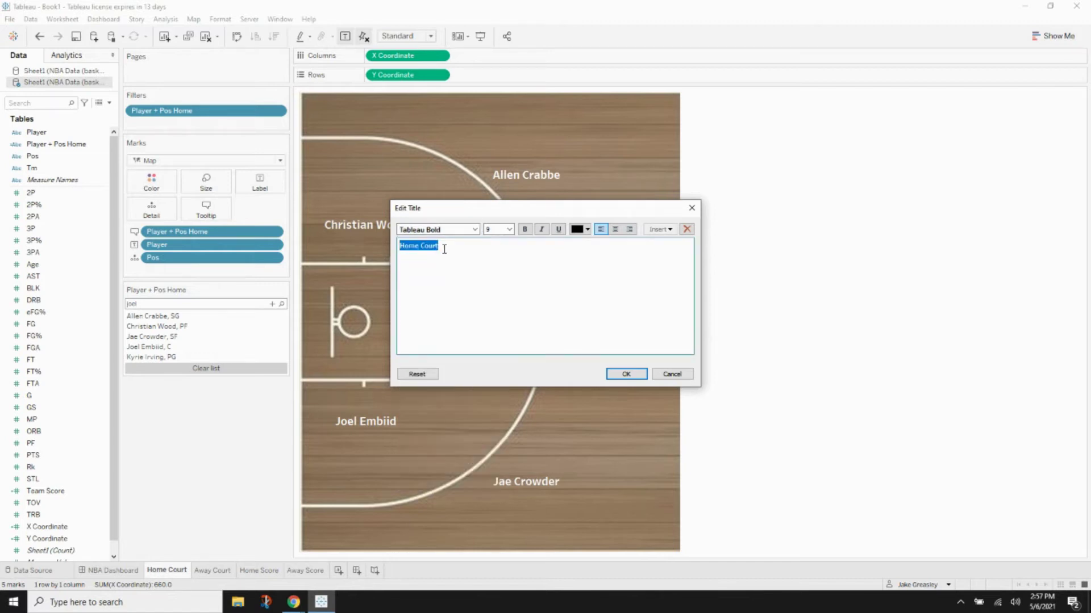
{"action": "left_click", "coordinate": [493, 229]}
{"action": "left_click", "coordinate": [491, 283]}
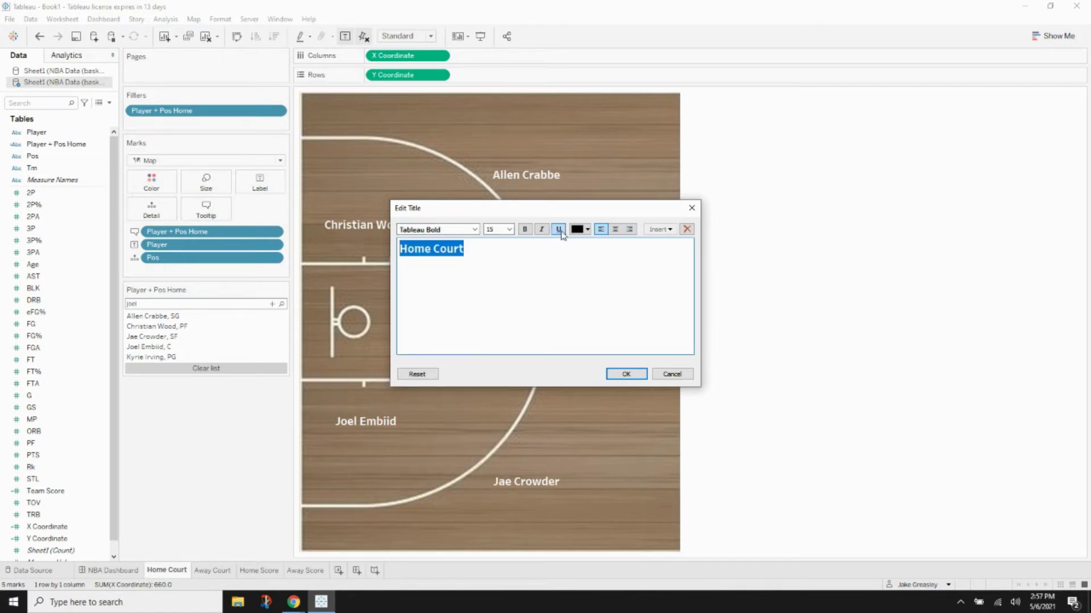
{"action": "left_click", "coordinate": [615, 229]}
{"action": "left_click", "coordinate": [572, 306]}
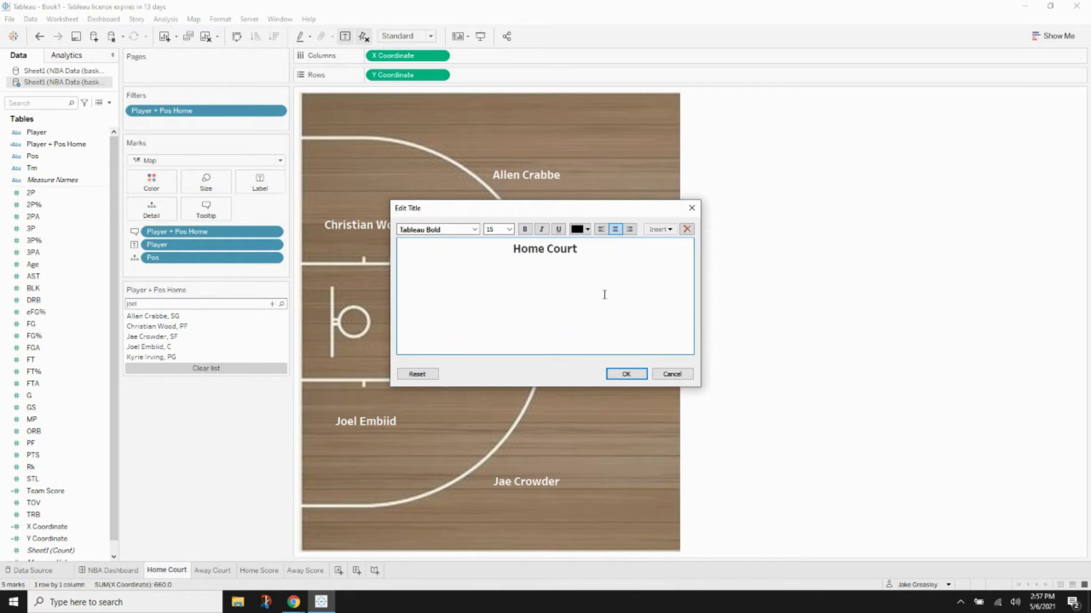
{"action": "left_click", "coordinate": [630, 374]}
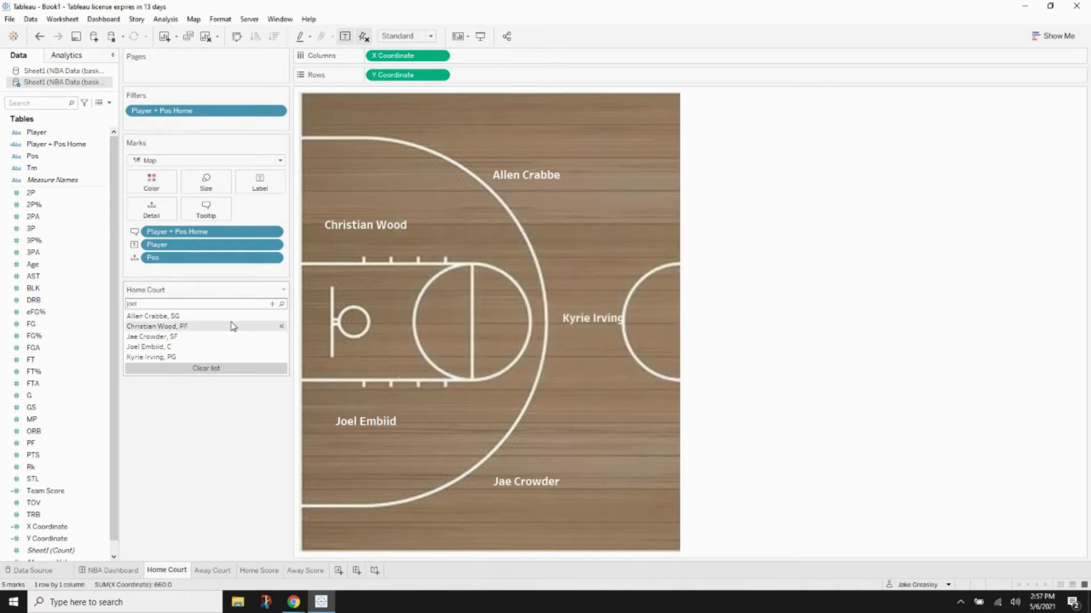
On the Away Court worksheet, replace the Player Name + Pos Away filter card's title with "Away Team"
{"action": "left_click", "coordinate": [214, 571]}
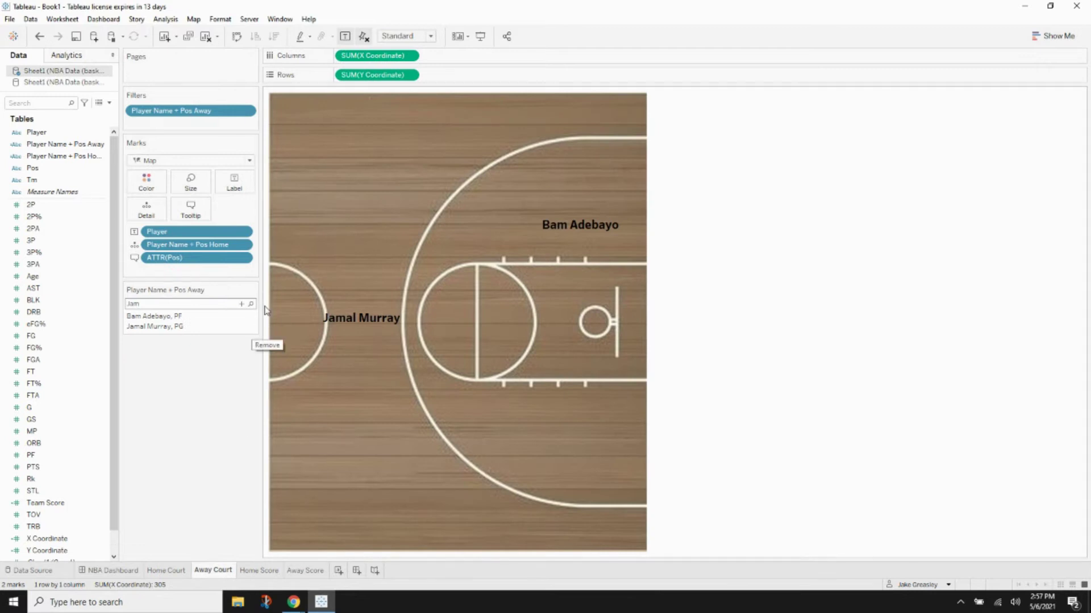
{"action": "left_click", "coordinate": [252, 290]}
{"action": "left_click", "coordinate": [171, 381]}
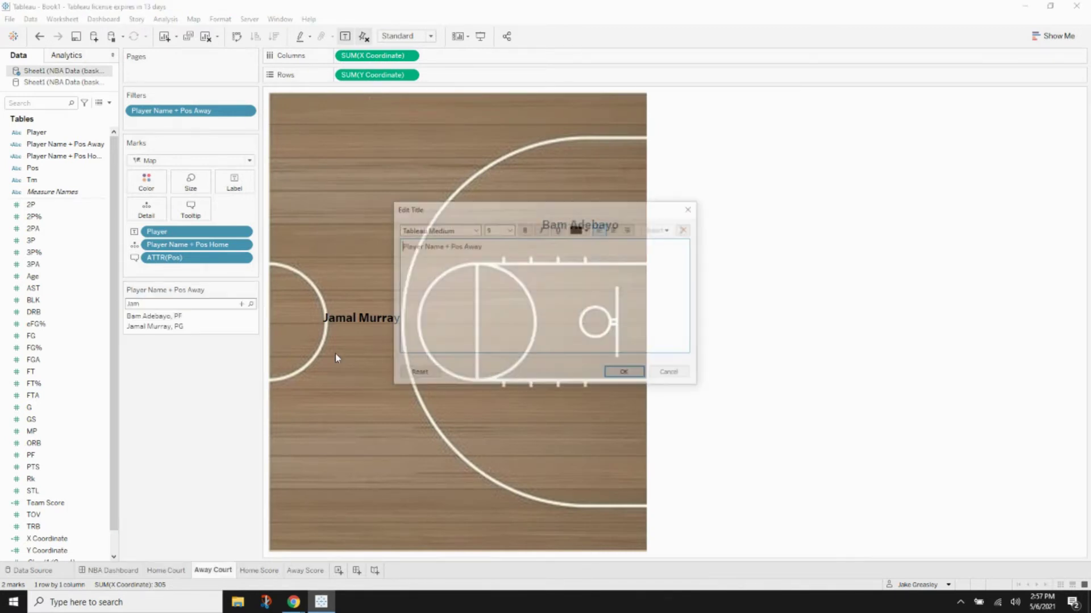
{"action": "left_click", "coordinate": [398, 252], "text": "shift"}
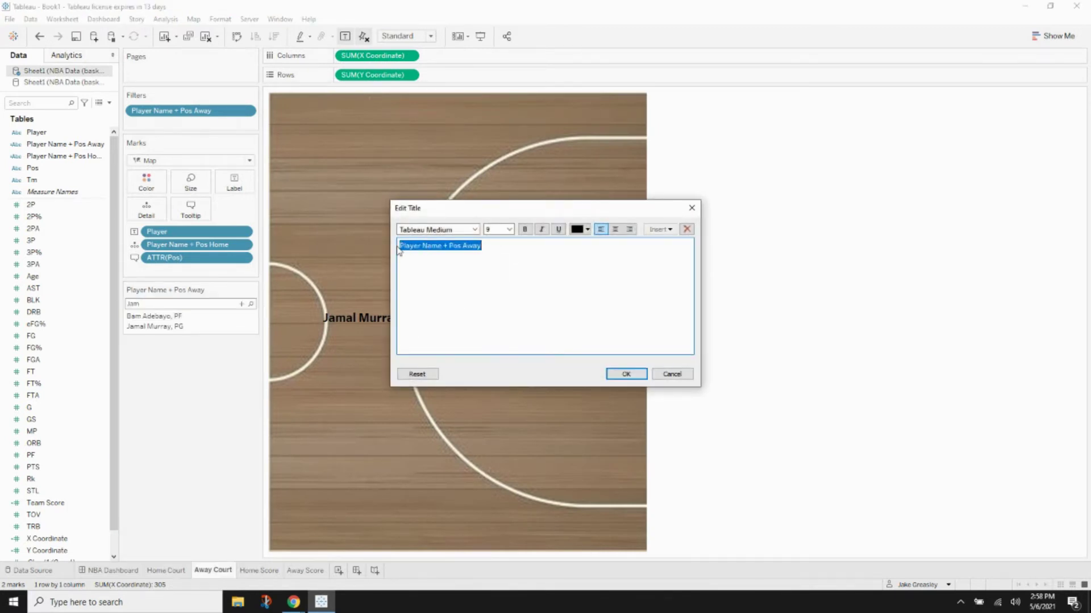
{"action": "type", "text": "Away Team"}
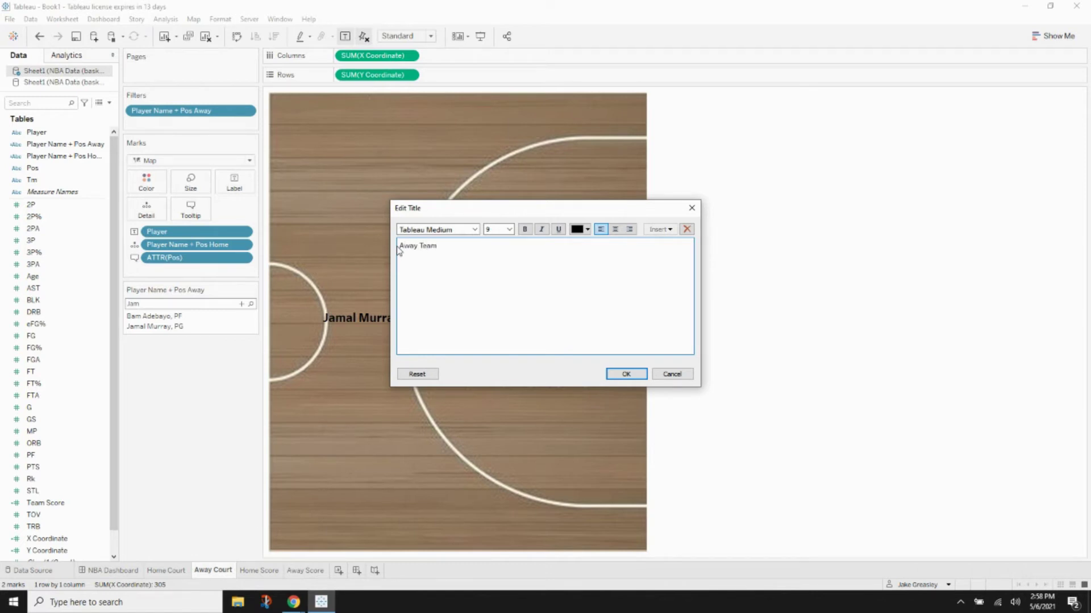
Format the Away Team filter title in Tableau Bold, size 15, centred, and apply it
{"action": "left_click_drag", "start_coordinate": [452, 250], "coordinate": [397, 247]}
{"action": "left_click", "coordinate": [474, 229]}
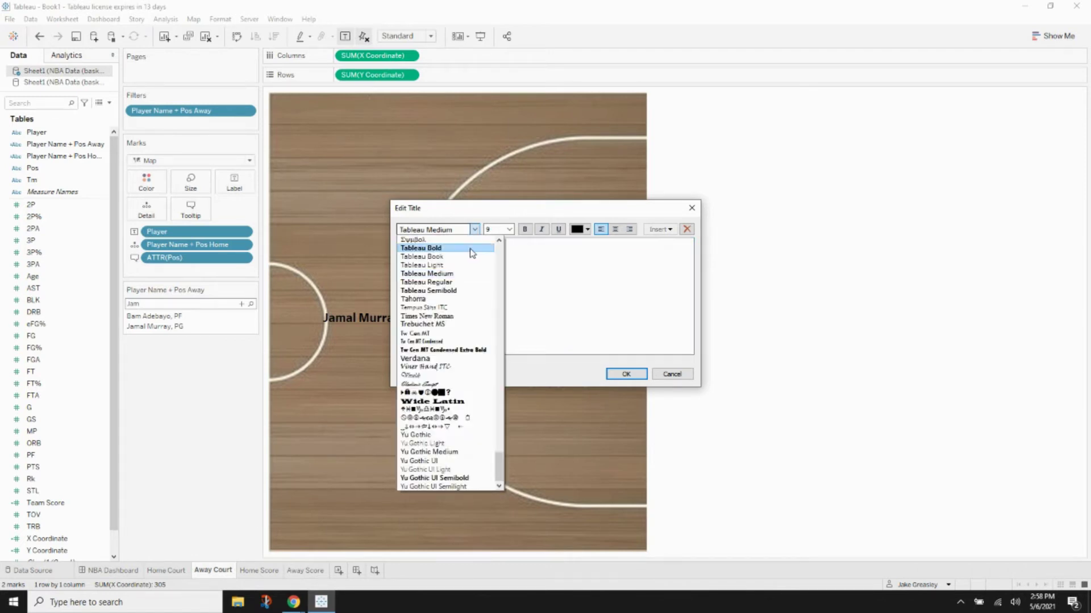
{"action": "left_click", "coordinate": [470, 248]}
{"action": "left_click", "coordinate": [509, 229]}
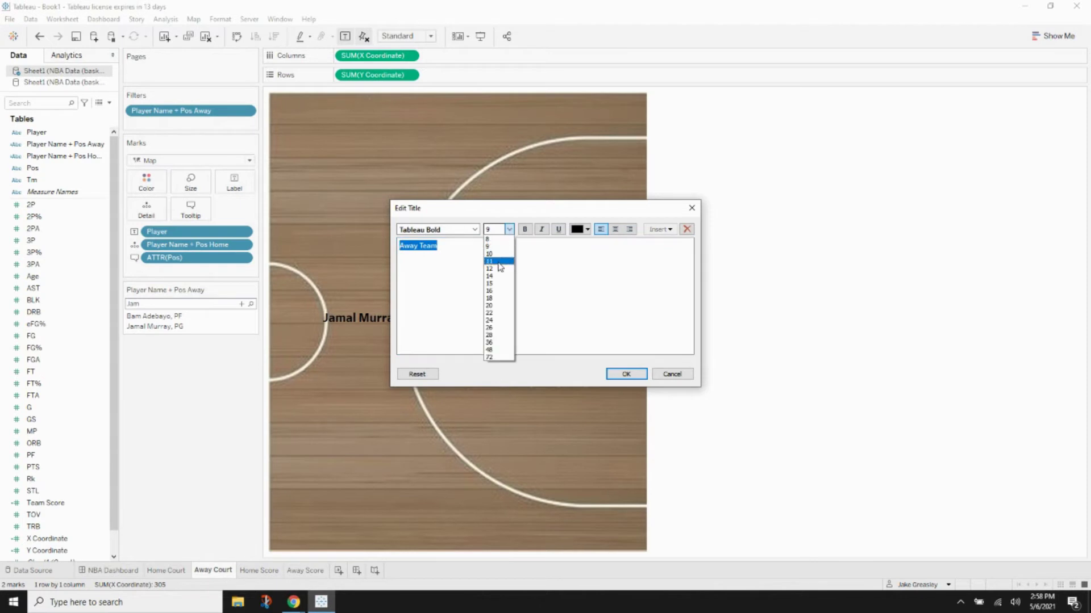
{"action": "left_click", "coordinate": [490, 284]}
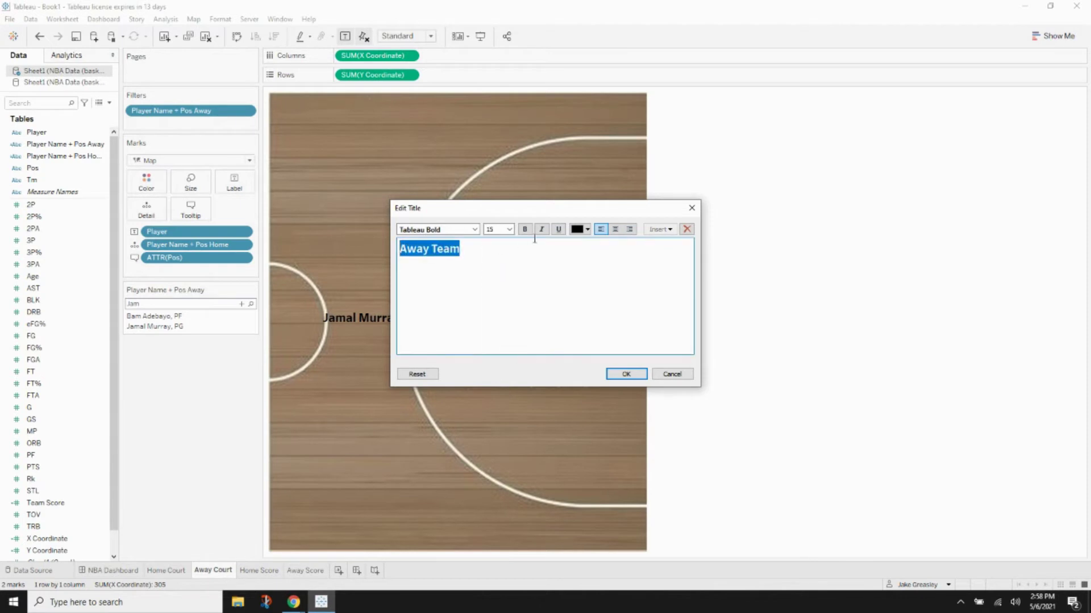
{"action": "left_click", "coordinate": [615, 229]}
{"action": "left_click", "coordinate": [626, 373]}
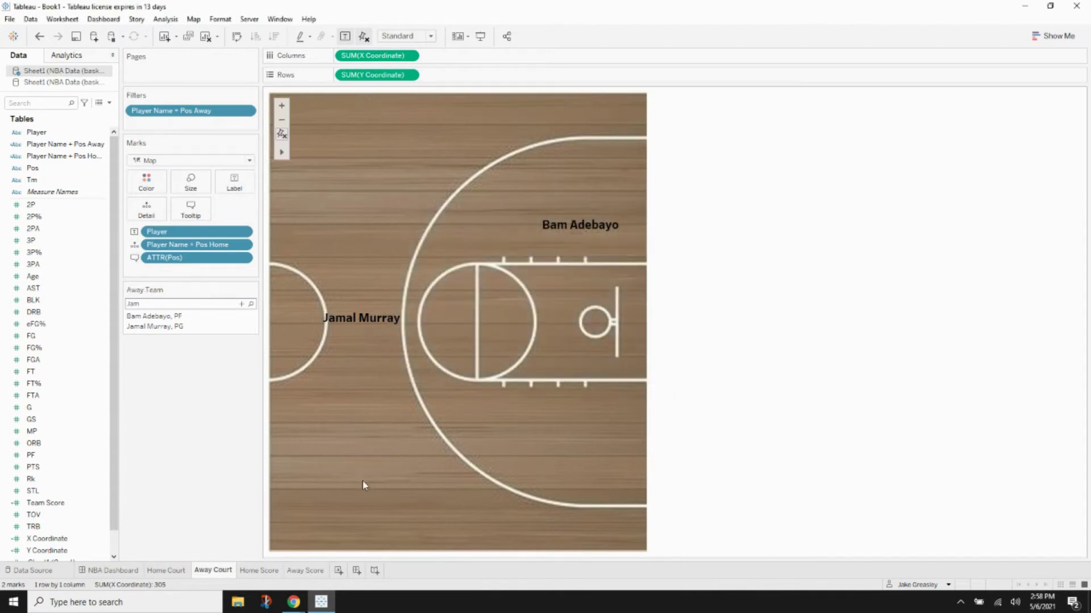
On the Home Court worksheet, change the Home Court filter title's font colour to white
{"action": "left_click", "coordinate": [179, 571]}
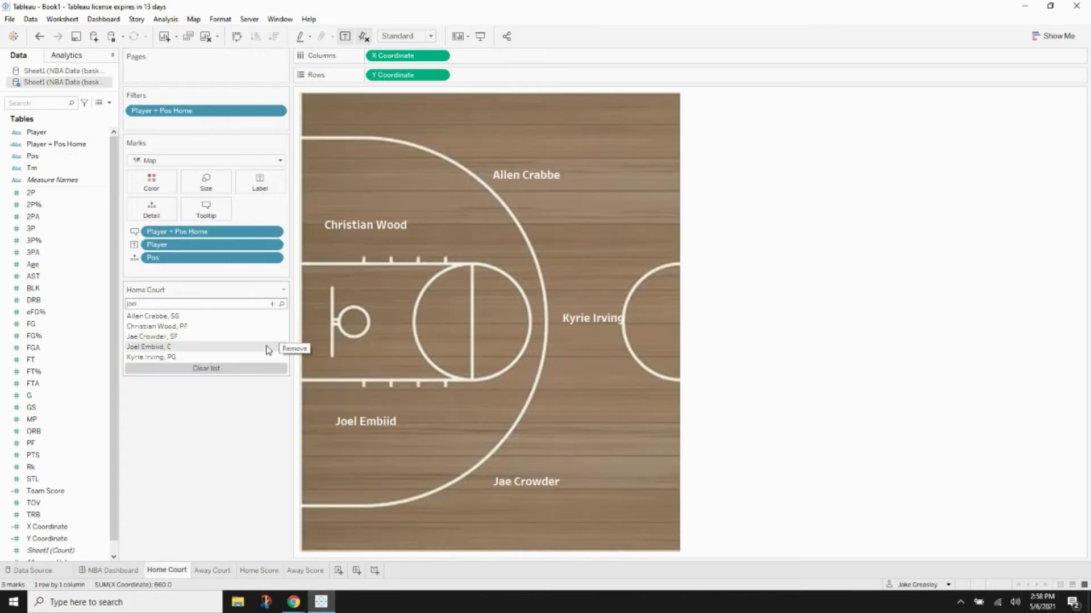
{"action": "left_click", "coordinate": [284, 290]}
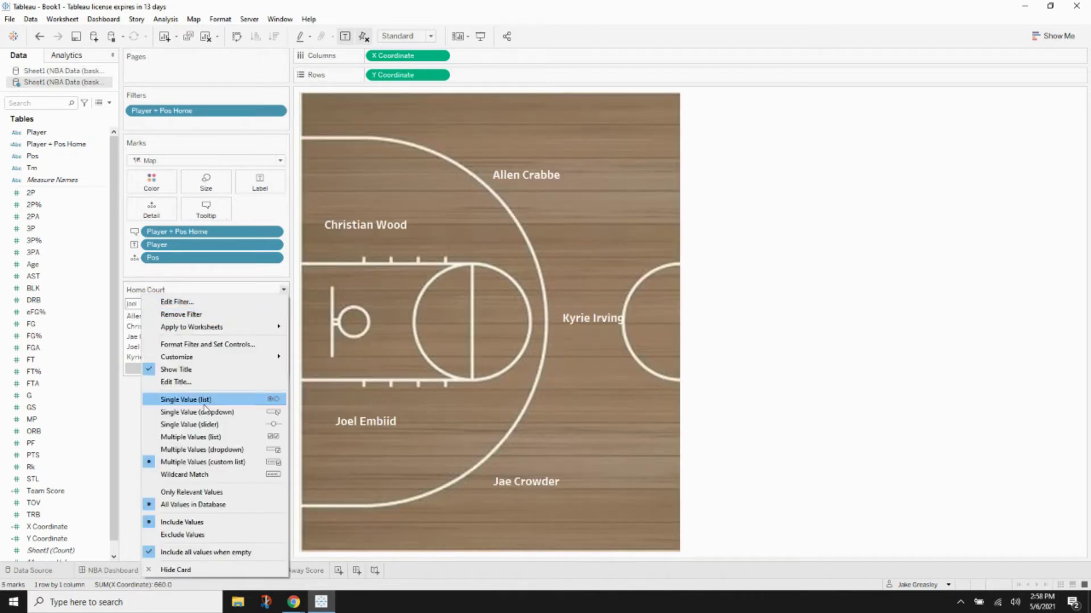
{"action": "left_click", "coordinate": [209, 382]}
{"action": "left_click_drag", "start_coordinate": [575, 248], "coordinate": [498, 248]}
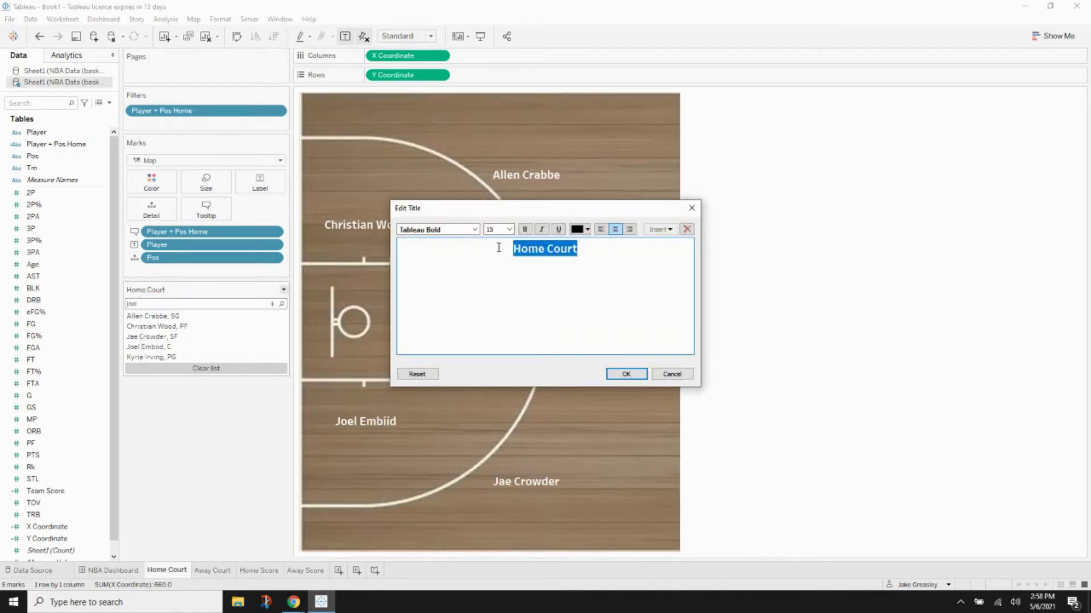
{"action": "left_click", "coordinate": [587, 229]}
{"action": "left_click", "coordinate": [589, 244]}
{"action": "left_click", "coordinate": [626, 374]}
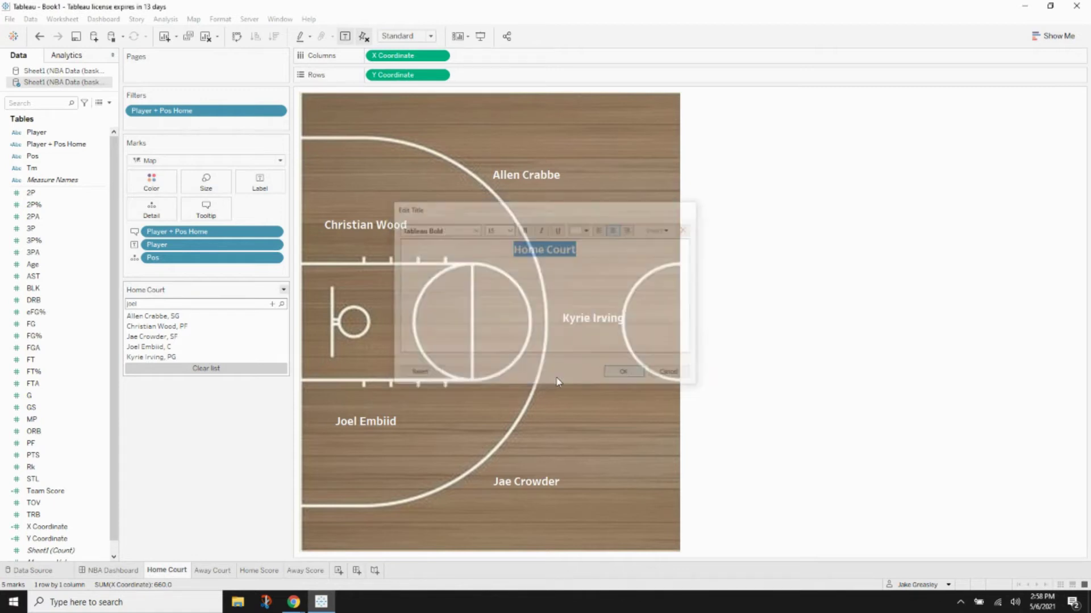
On the NBA Dashboard, add Al Horford, C, Alec Burks, SG, and Andre Iguodala, SF, to the Away Team filter
{"action": "left_click", "coordinate": [117, 571]}
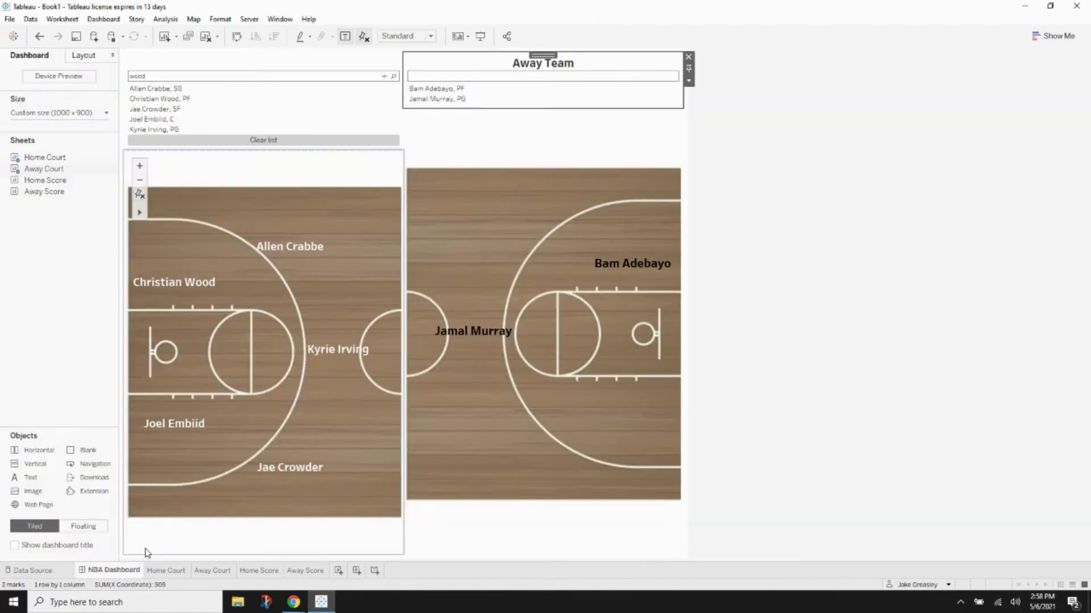
{"action": "left_click", "coordinate": [768, 131]}
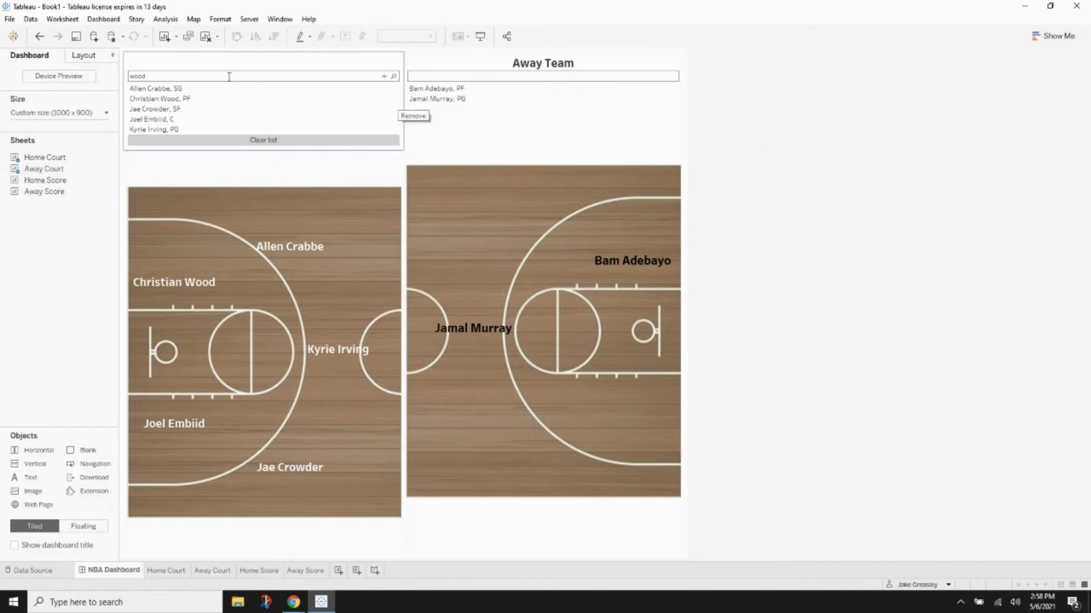
{"action": "left_click", "coordinate": [485, 55]}
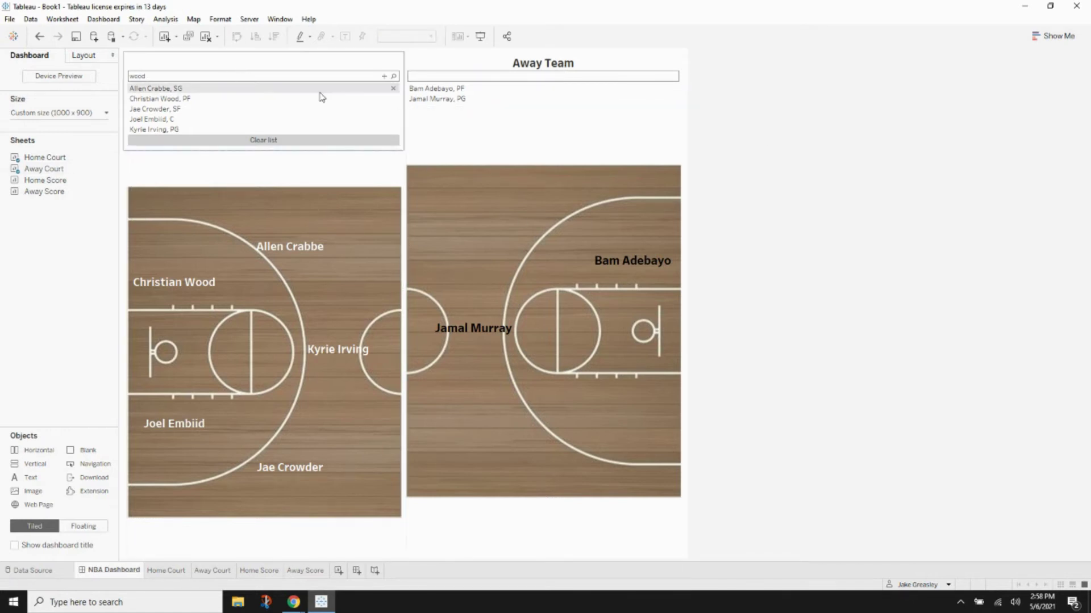
{"action": "left_click", "coordinate": [545, 119]}
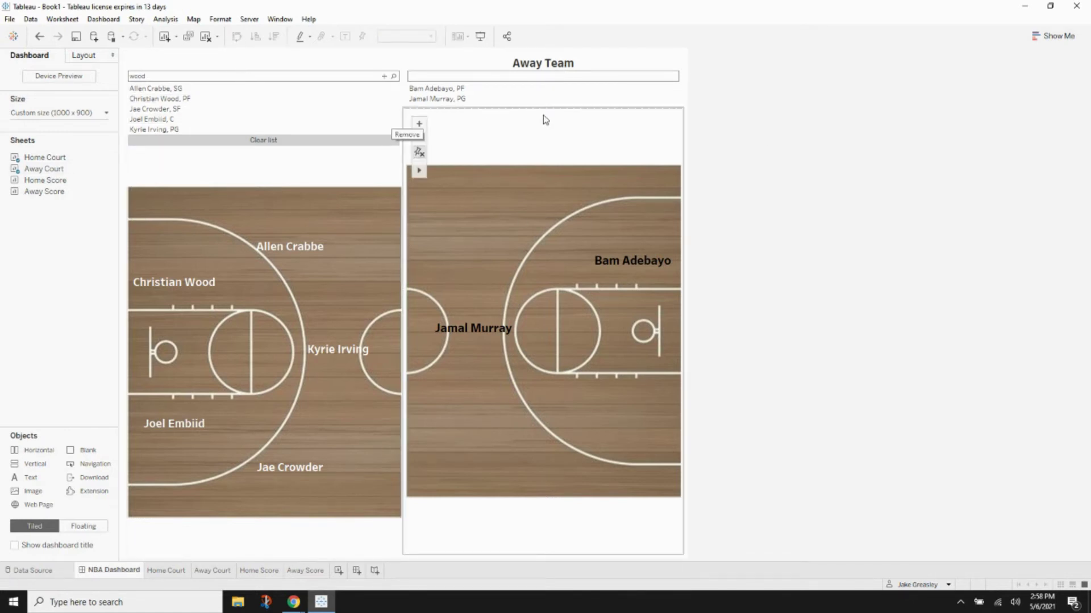
{"action": "left_click", "coordinate": [519, 80]}
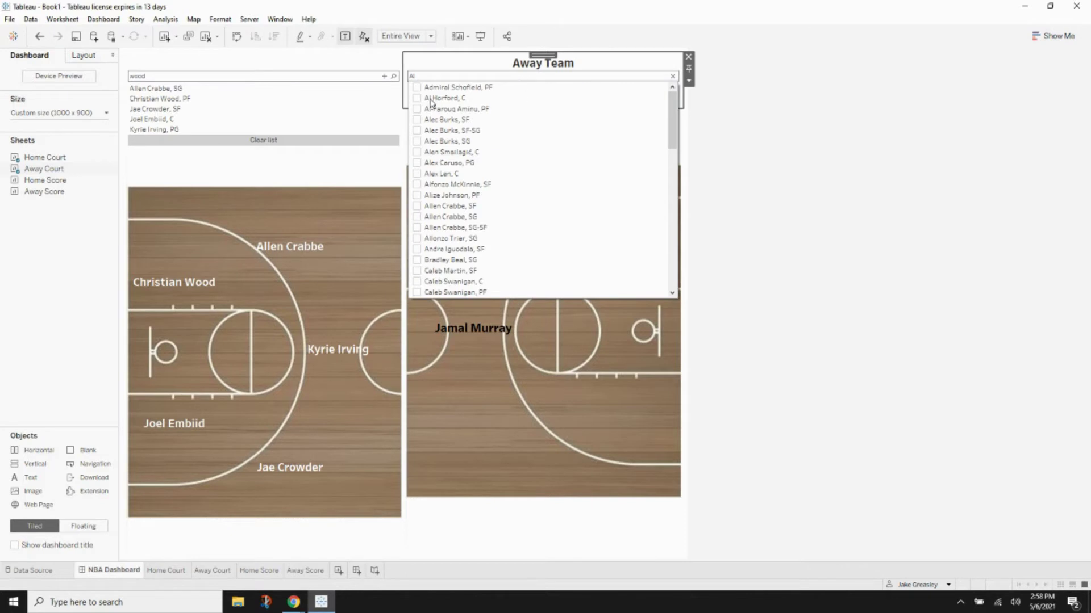
{"action": "left_click", "coordinate": [417, 99]}
{"action": "left_click", "coordinate": [430, 74]}
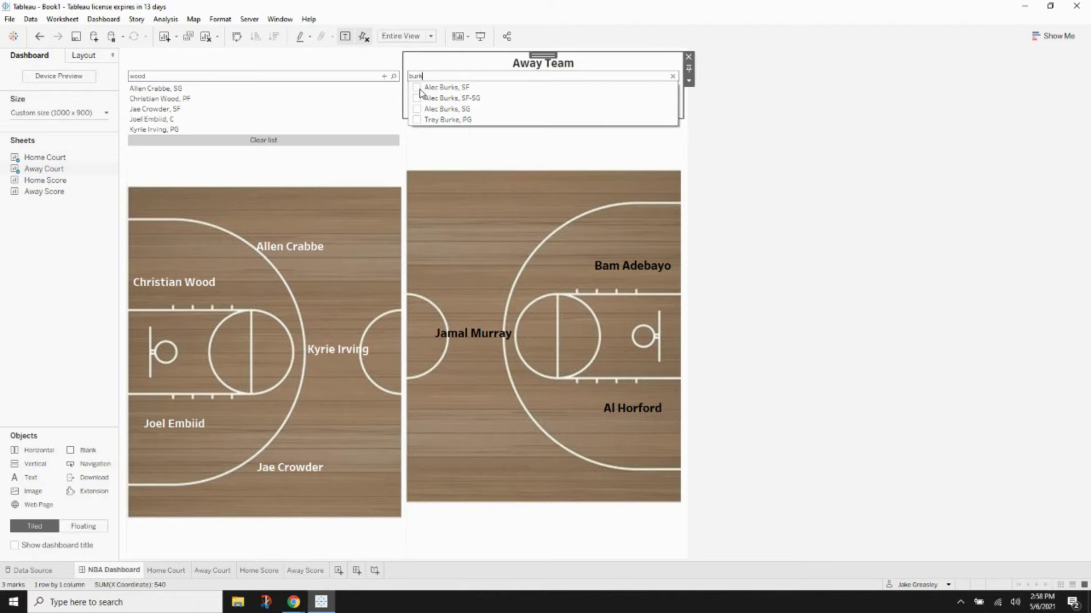
{"action": "left_click", "coordinate": [417, 108]}
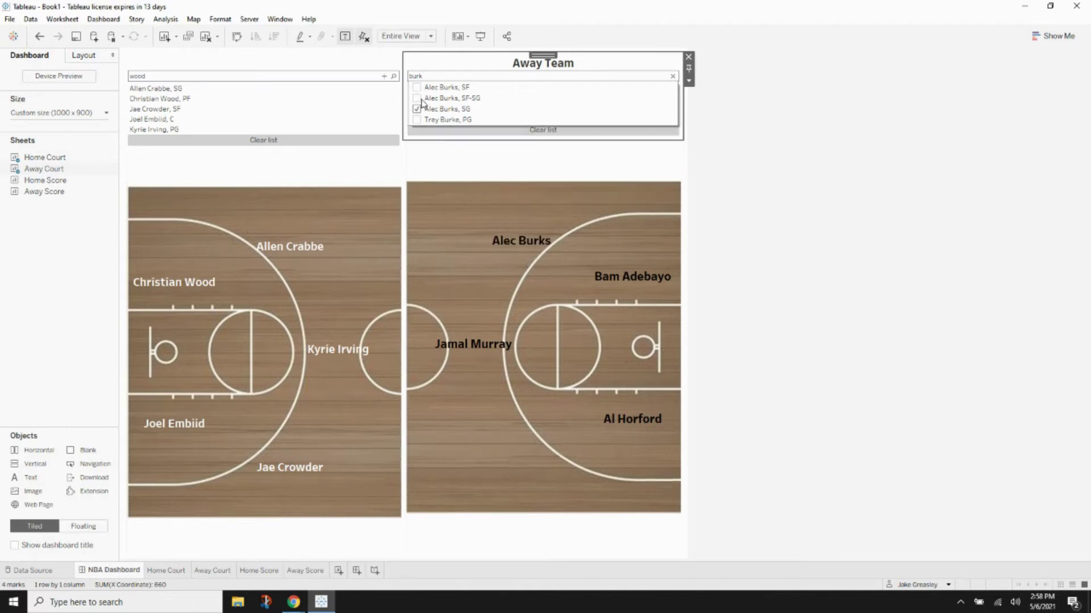
{"action": "left_click", "coordinate": [426, 76]}
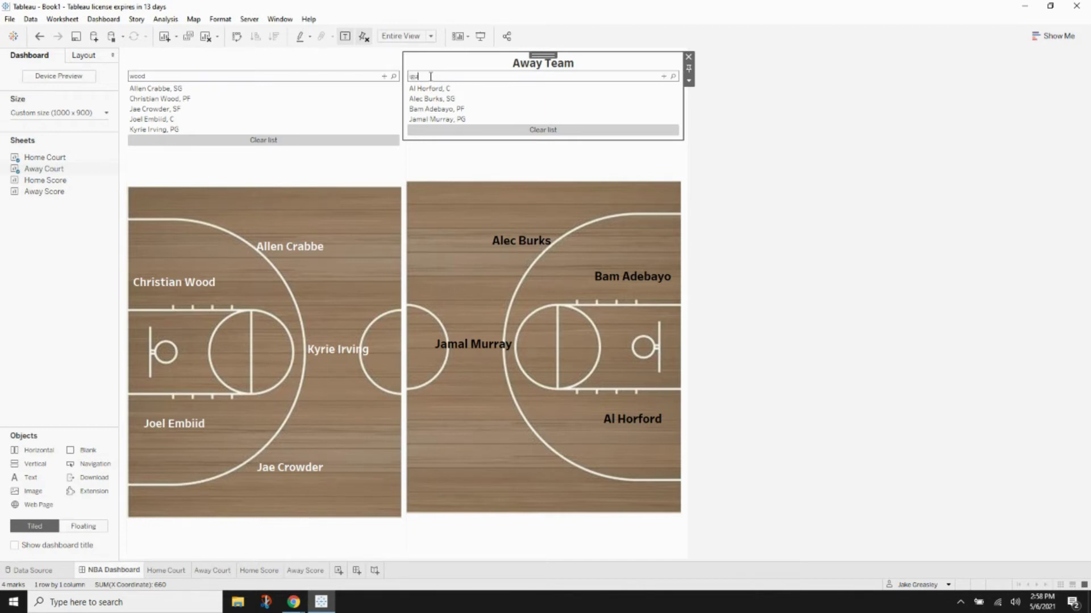
{"action": "left_click", "coordinate": [760, 166]}
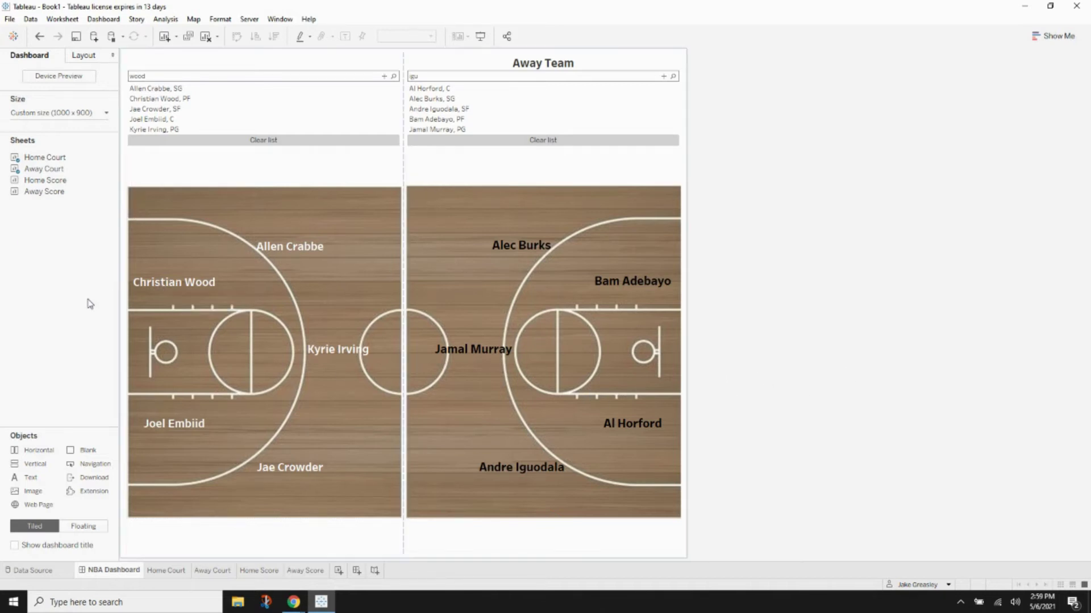
Expand the dashboard's item hierarchy and examine which side of the layout each vertical container covers
{"action": "left_click", "coordinate": [84, 55]}
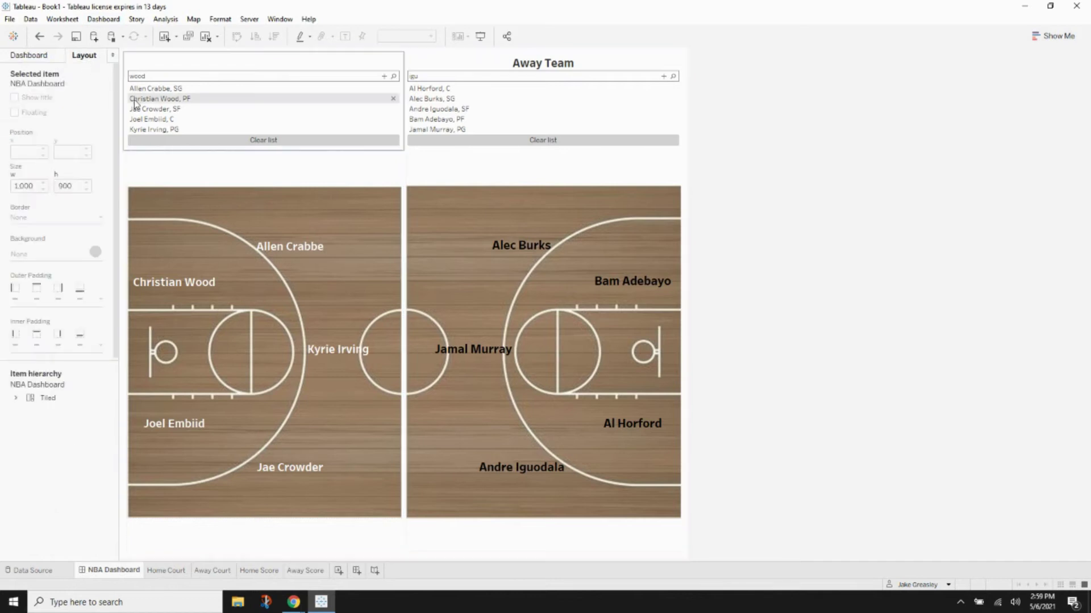
{"action": "left_click", "coordinate": [16, 398]}
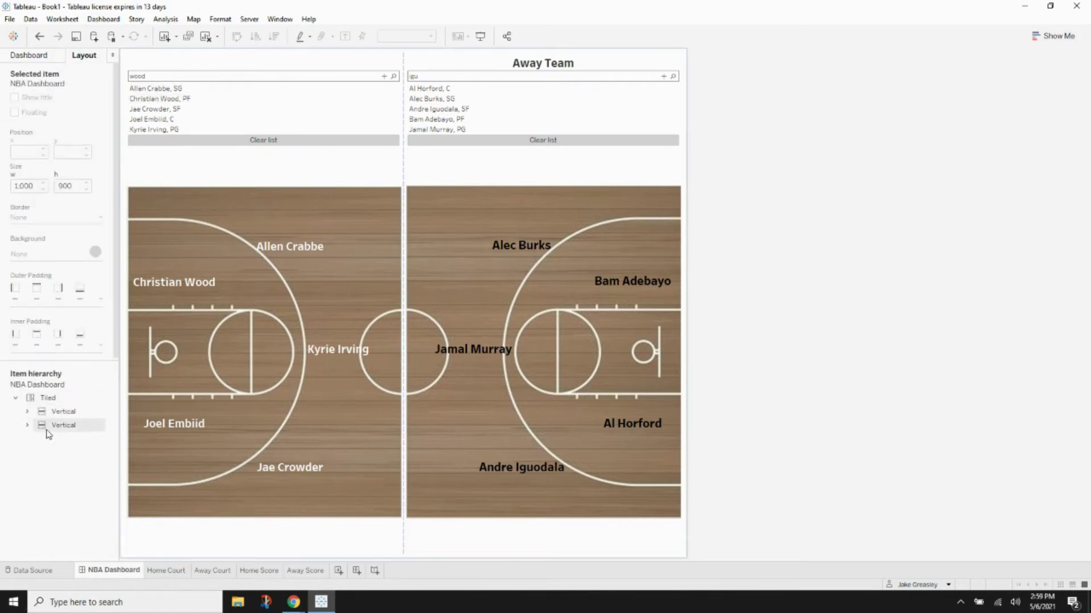
{"action": "left_click", "coordinate": [26, 411]}
{"action": "left_click", "coordinate": [28, 452]}
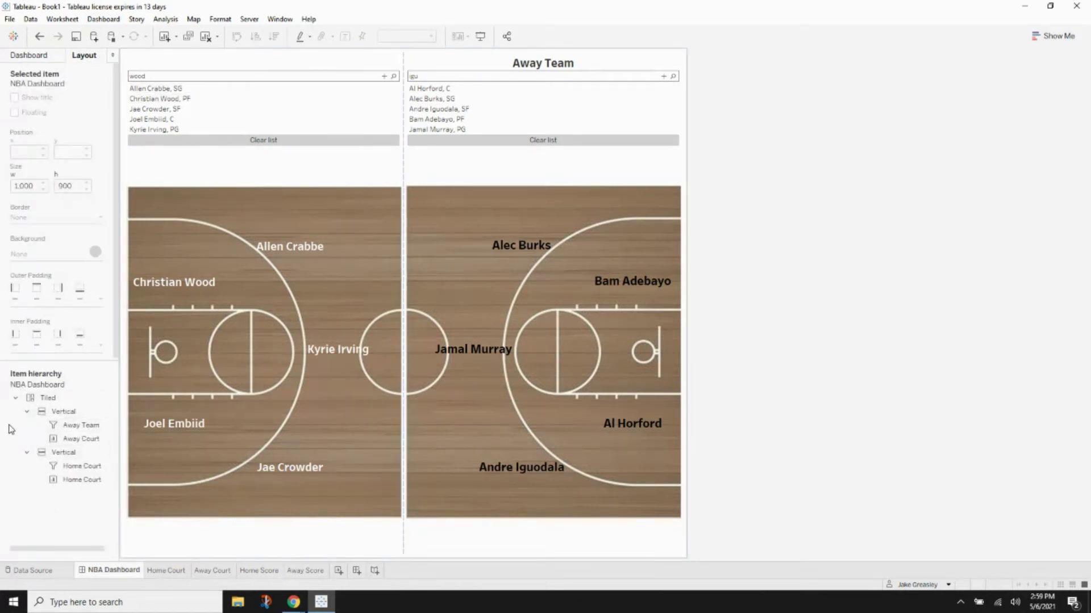
{"action": "left_click", "coordinate": [60, 412]}
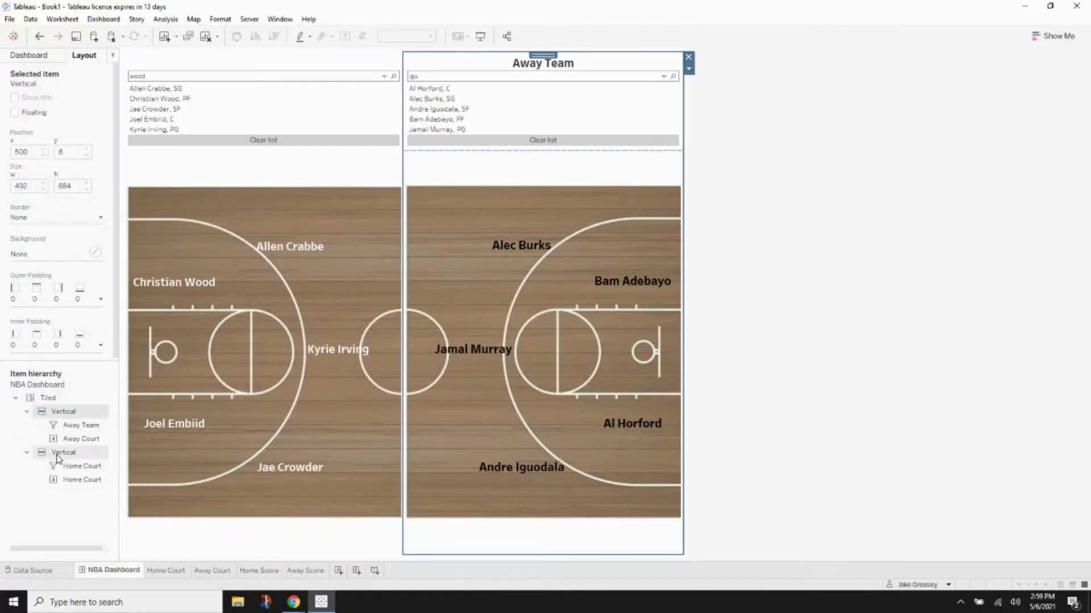
{"action": "left_click", "coordinate": [58, 454]}
{"action": "left_click", "coordinate": [63, 412]}
{"action": "left_click", "coordinate": [59, 453]}
{"action": "left_click", "coordinate": [67, 414]}
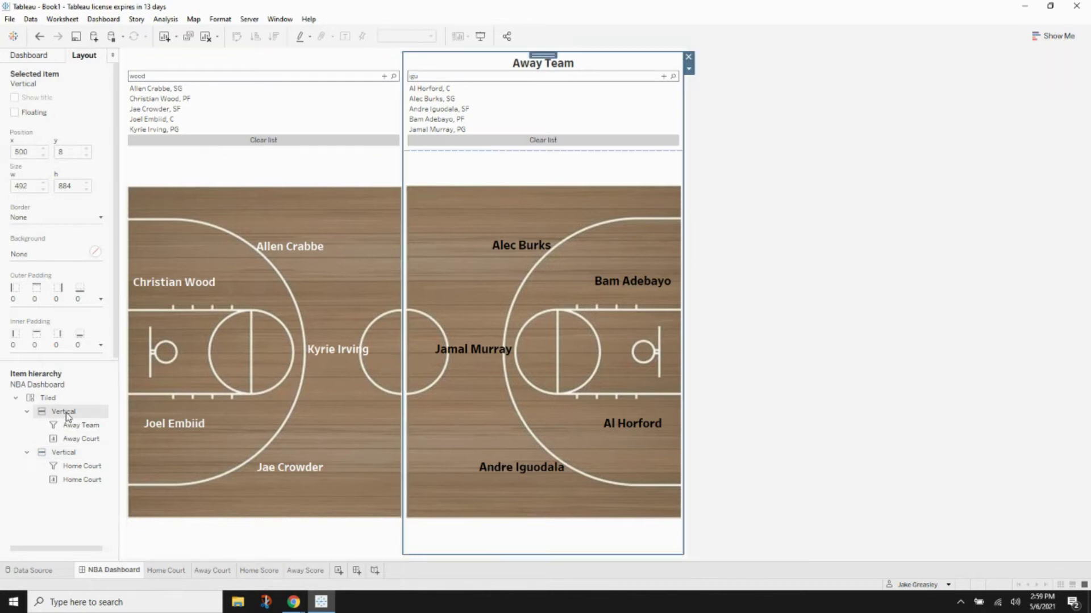
Give the Away Team filter on the dashboard a red background
{"action": "left_click", "coordinate": [75, 427]}
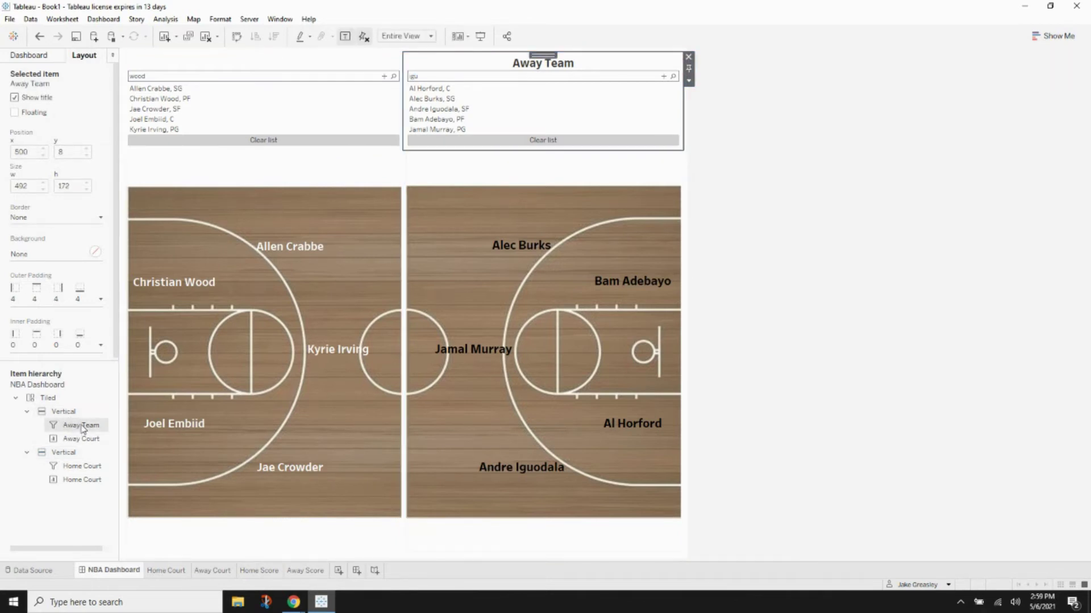
{"action": "left_click", "coordinate": [62, 257]}
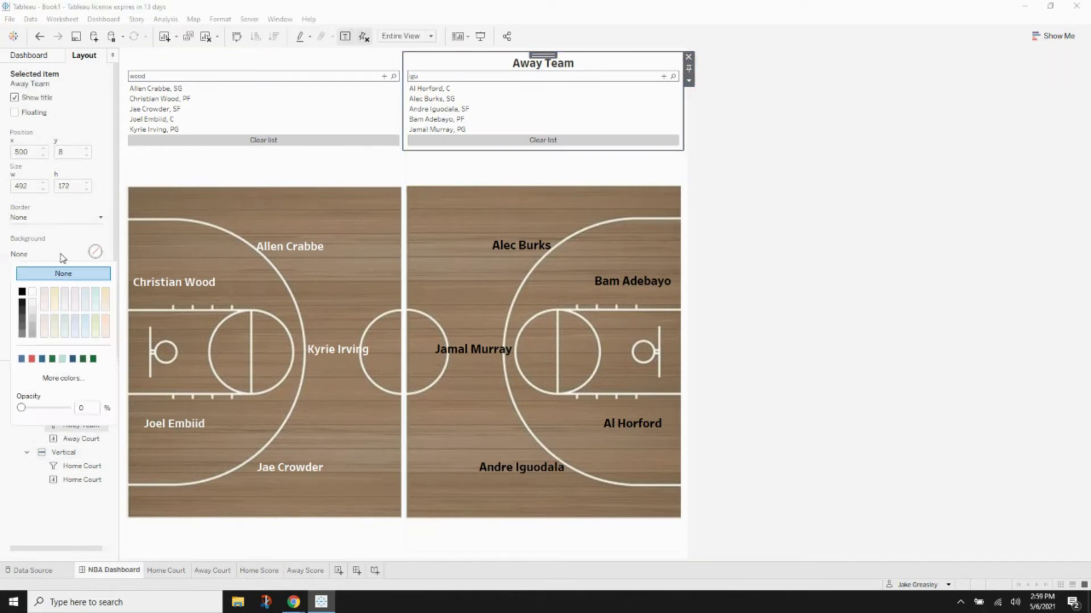
{"action": "left_click", "coordinate": [32, 359]}
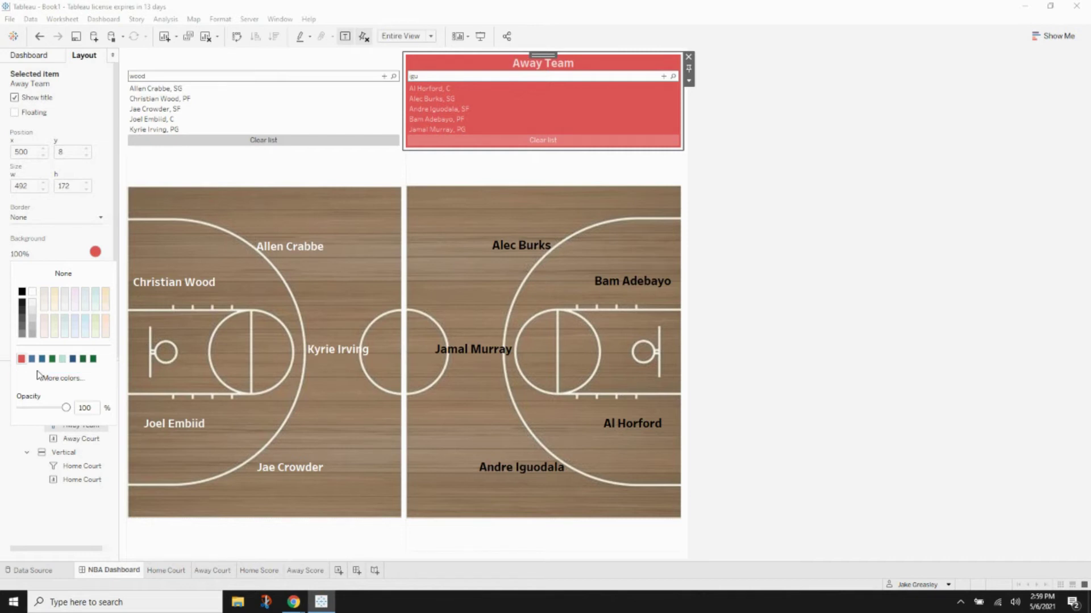
Give the Home Court filter on the dashboard a blue background
{"action": "left_click", "coordinate": [68, 466]}
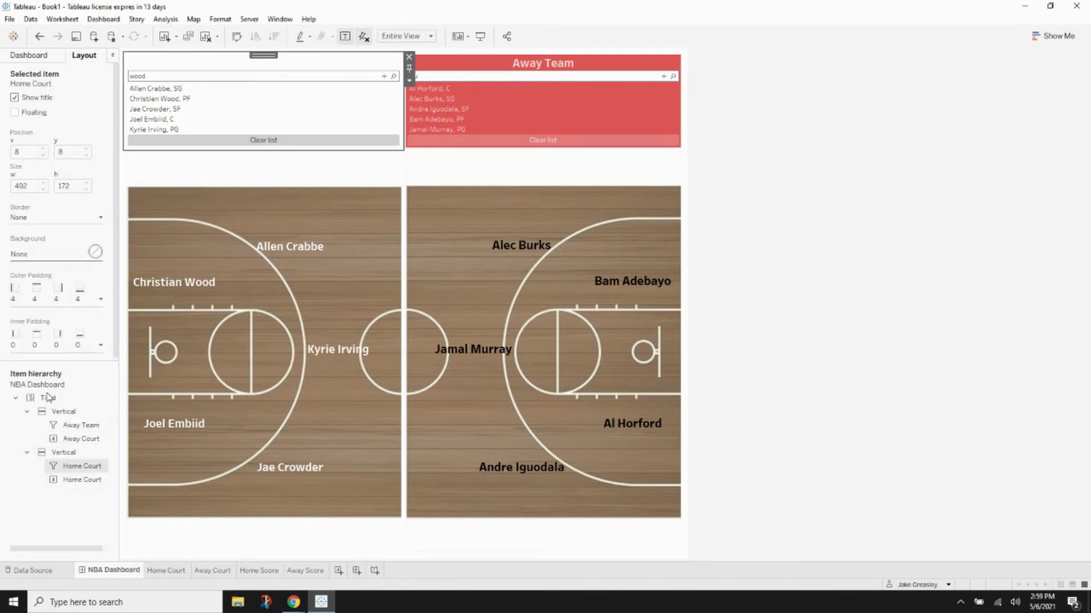
{"action": "left_click", "coordinate": [47, 256]}
{"action": "left_click", "coordinate": [22, 357]}
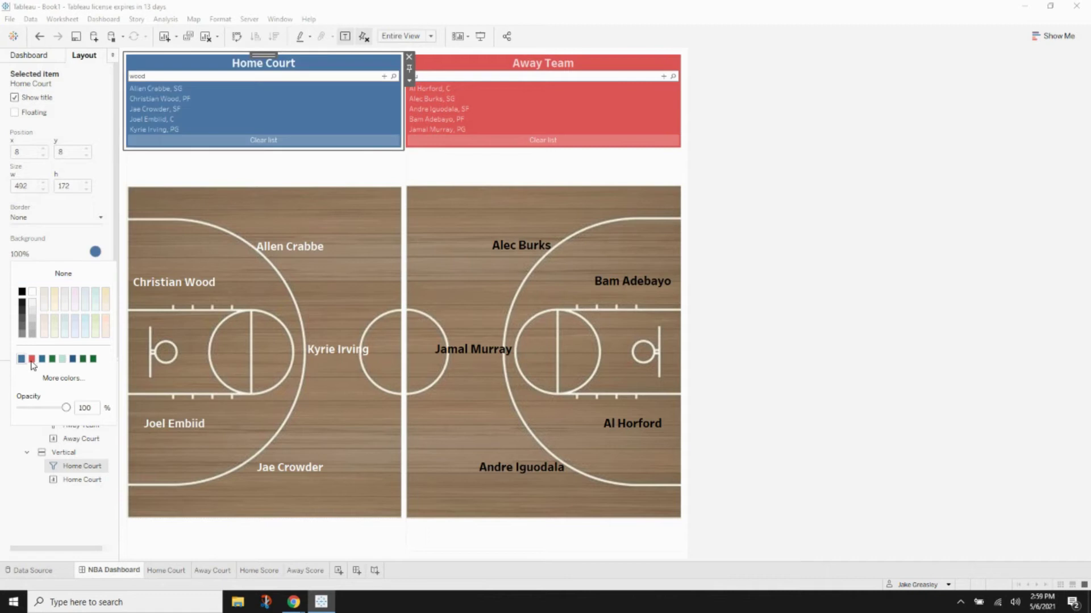
On the Away Court sheet, set the Away Team filter title's font colour to white and return to the NBA Dashboard
{"action": "left_click", "coordinate": [84, 514]}
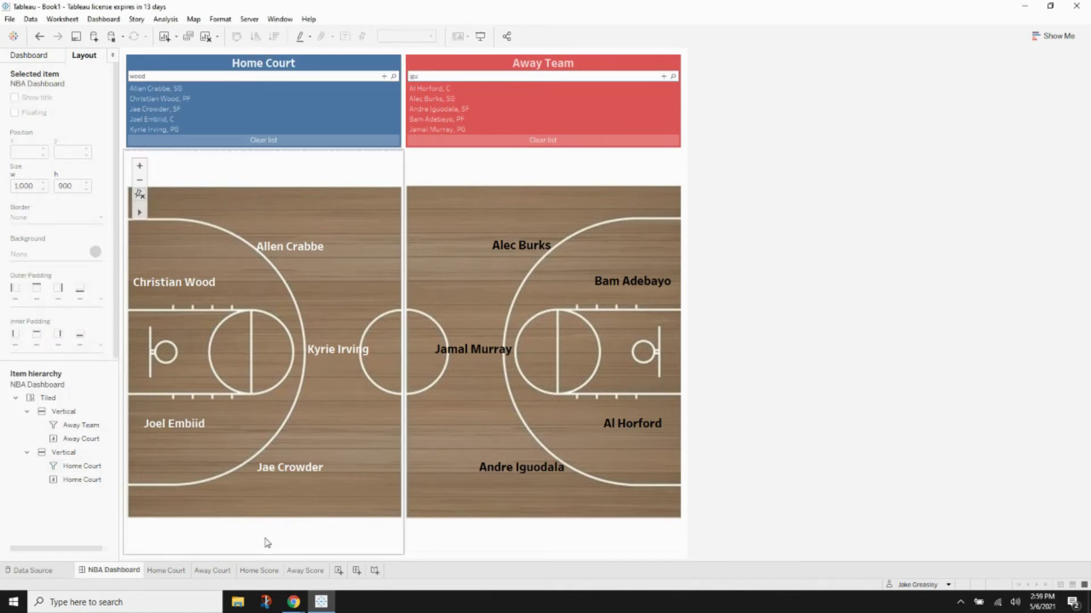
{"action": "left_click", "coordinate": [220, 571]}
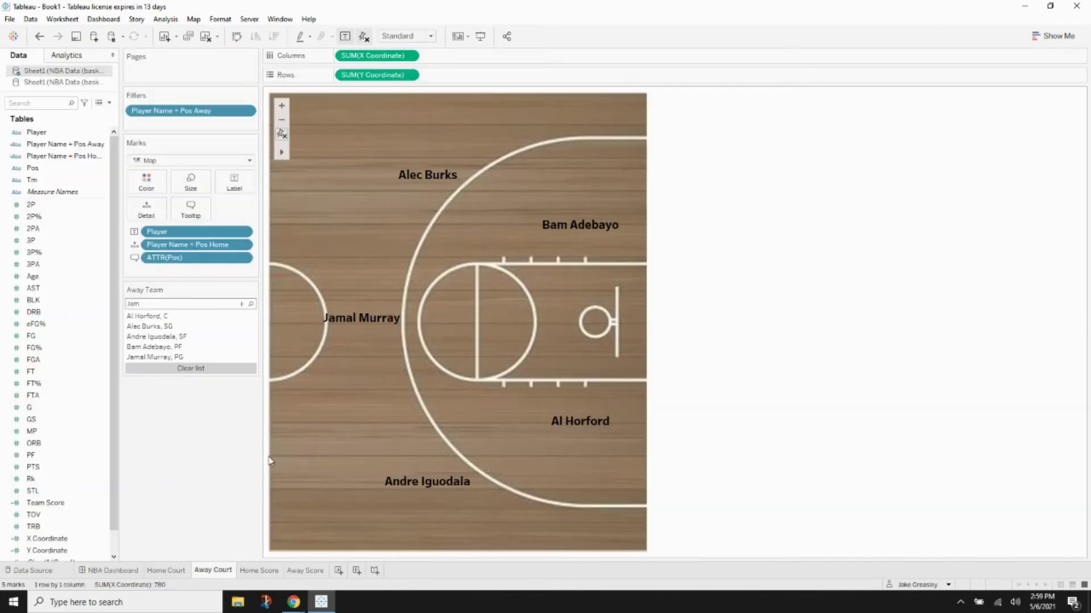
{"action": "left_click", "coordinate": [253, 290]}
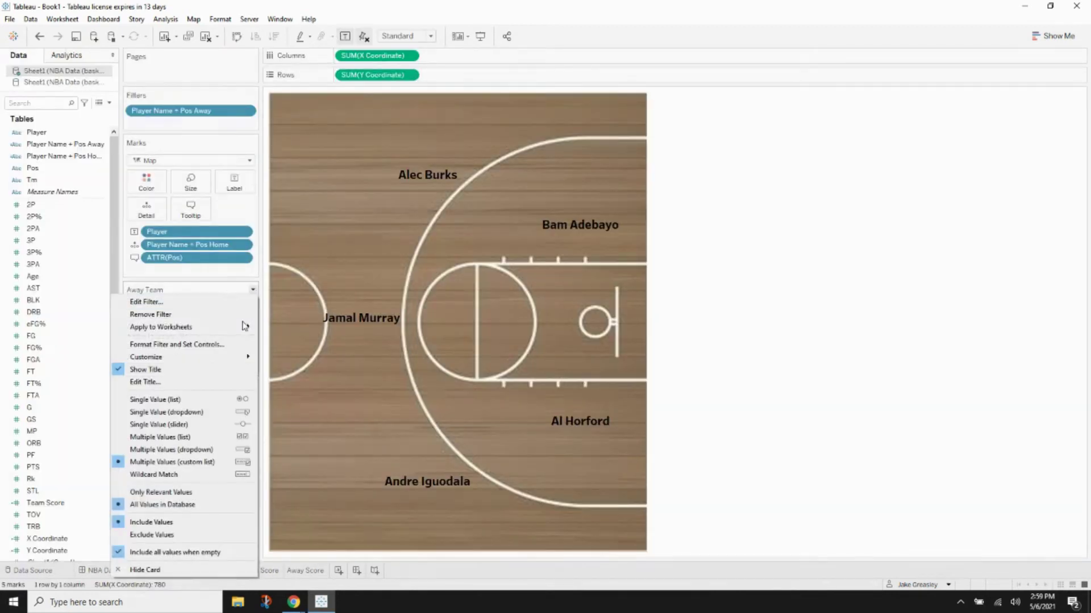
{"action": "left_click", "coordinate": [177, 384]}
{"action": "left_click_drag", "start_coordinate": [596, 257], "coordinate": [493, 255]}
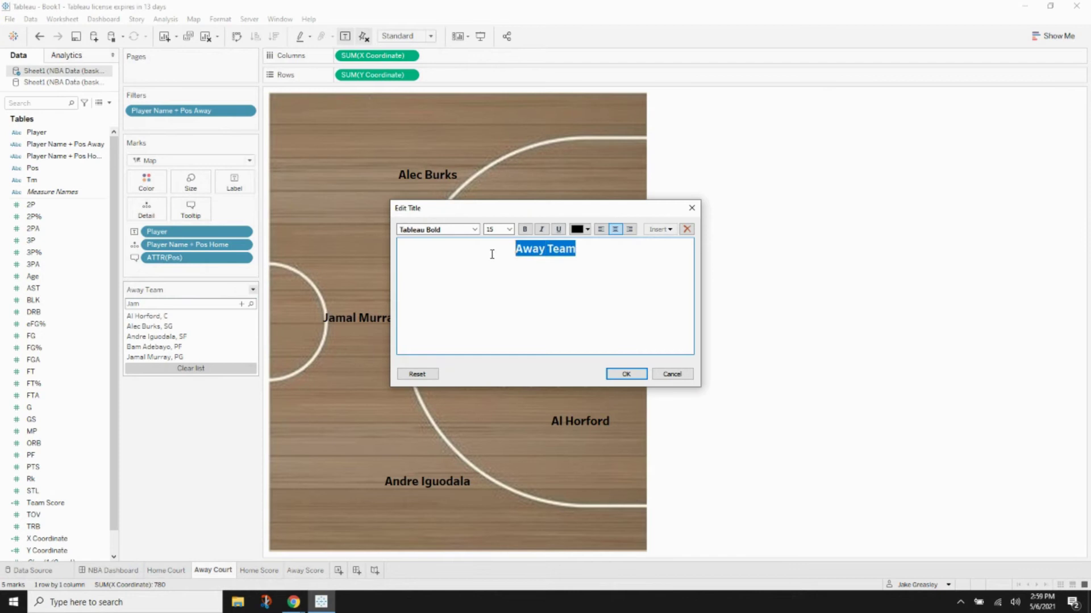
{"action": "left_click", "coordinate": [587, 229]}
{"action": "left_click", "coordinate": [591, 245]}
{"action": "left_click", "coordinate": [626, 374]}
{"action": "left_click", "coordinate": [111, 570]}
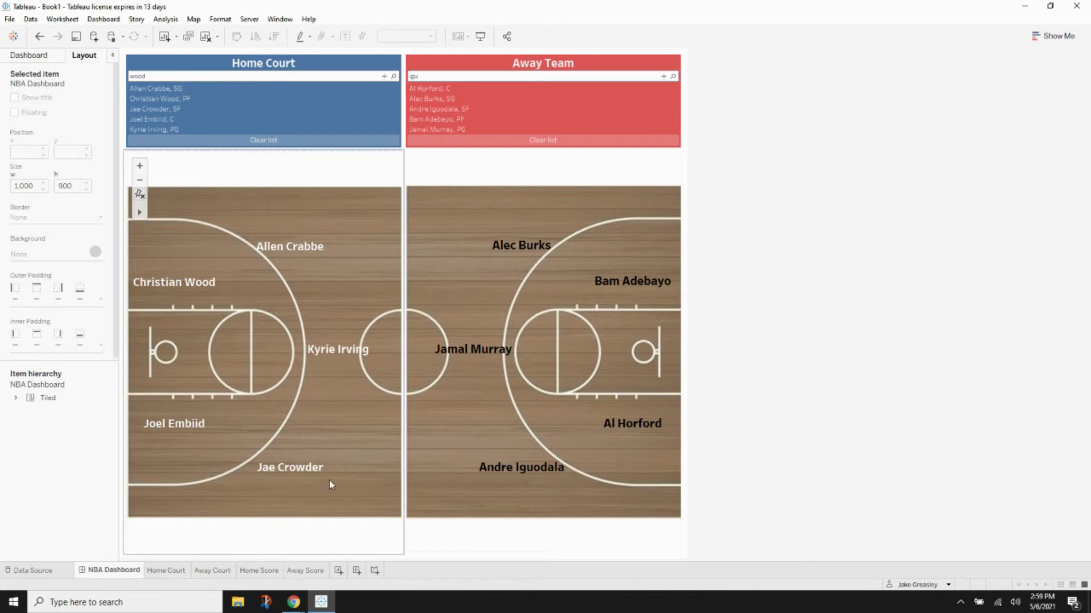
On the Away Court sheet, set the Away Team filter title's font colour to black and return to the NBA Dashboard
{"action": "left_click", "coordinate": [214, 572]}
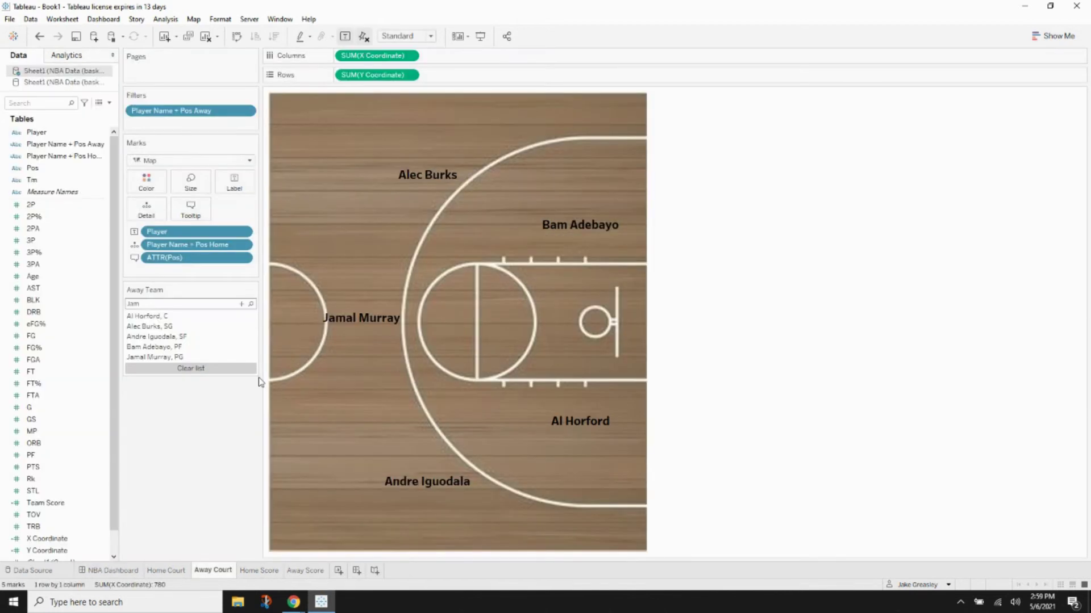
{"action": "left_click", "coordinate": [253, 290]}
{"action": "left_click", "coordinate": [180, 382]}
{"action": "key", "text": "ctrl+a"}
{"action": "left_click", "coordinate": [587, 229]}
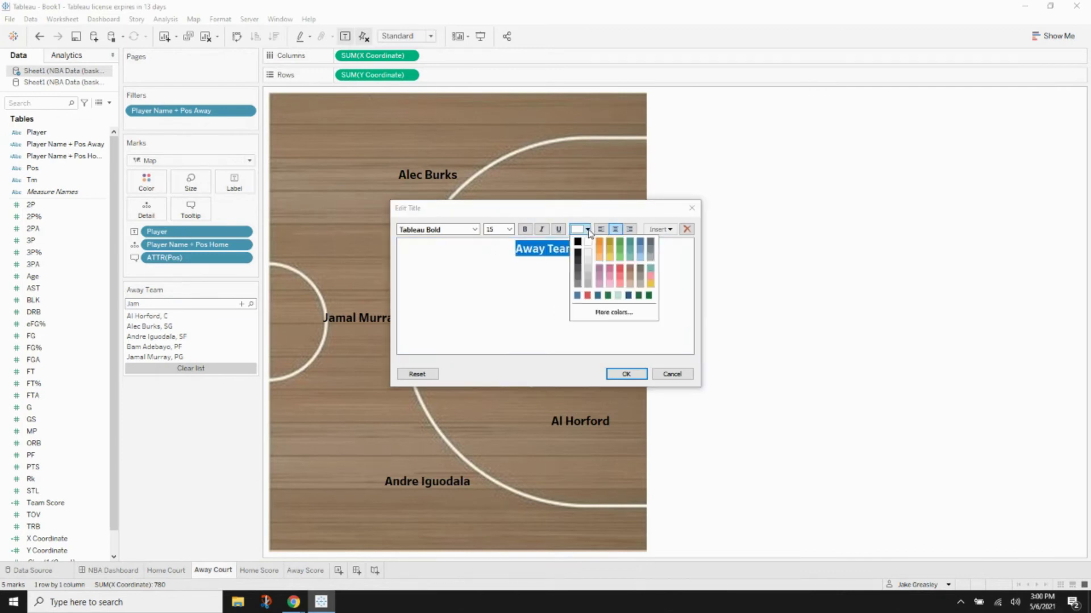
{"action": "left_click", "coordinate": [581, 247]}
{"action": "left_click", "coordinate": [626, 374]}
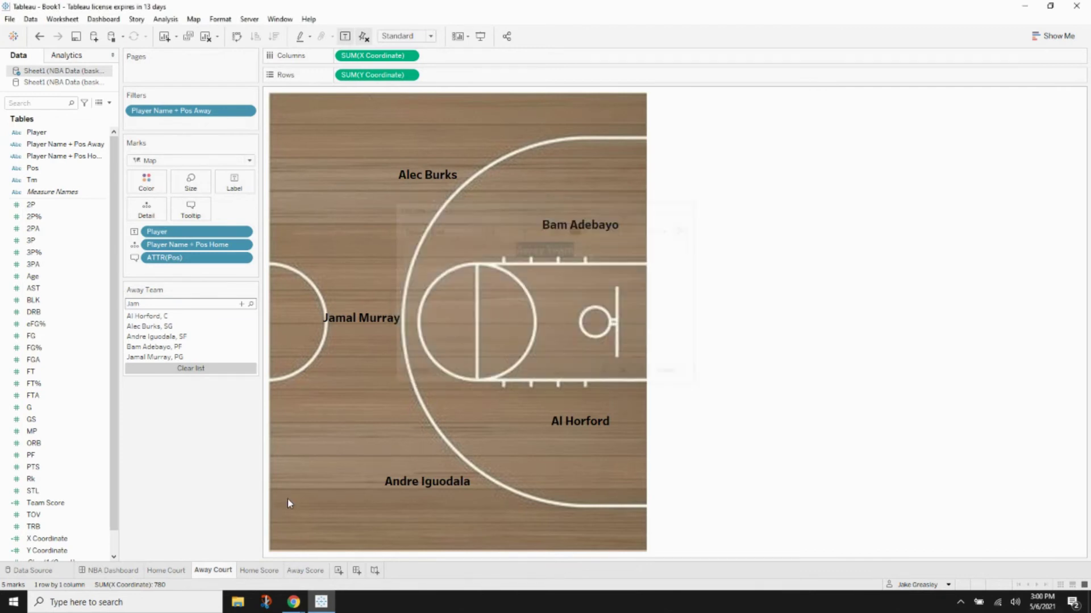
{"action": "left_click", "coordinate": [113, 571]}
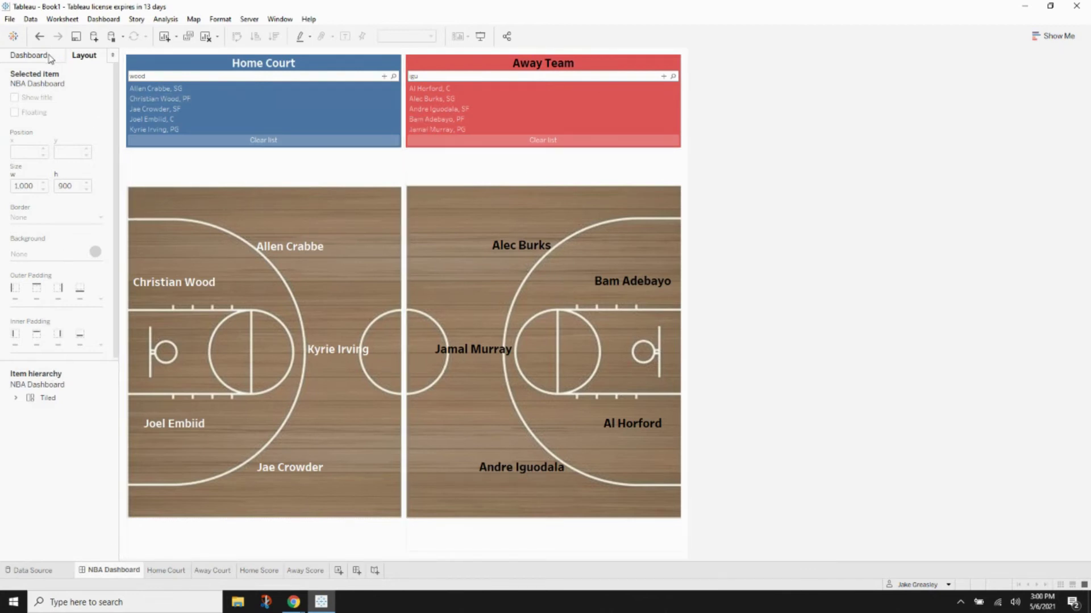
Add two stacked vertical containers across the dashboard below the courts, and place Home Score in the upper one and Away Score in the lower
{"action": "left_click", "coordinate": [30, 55]}
{"action": "left_click_drag", "start_coordinate": [61, 467], "coordinate": [390, 349]}
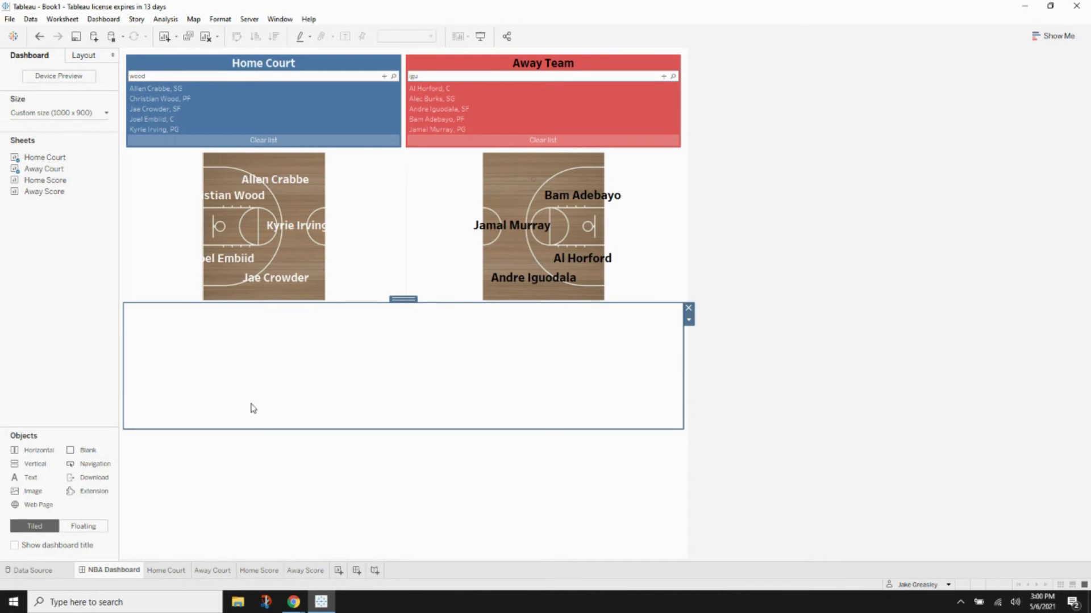
{"action": "left_click_drag", "start_coordinate": [54, 182], "coordinate": [260, 481]}
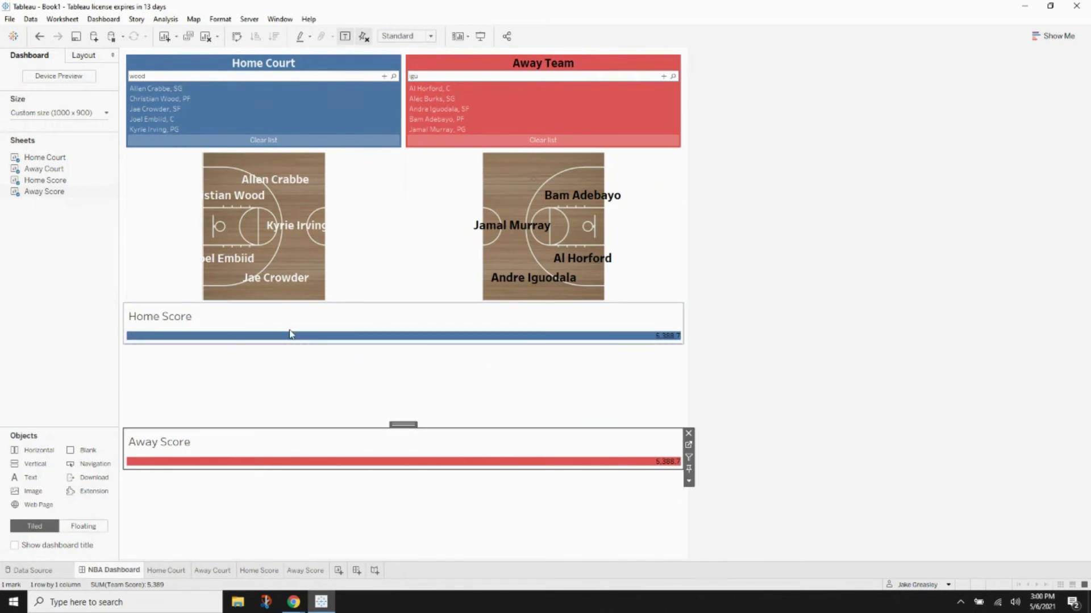
Hide the titles of the Home Score and Away Score sheets on the dashboard
{"action": "right_click", "coordinate": [191, 318]}
{"action": "left_click", "coordinate": [235, 350]}
{"action": "right_click", "coordinate": [192, 443]}
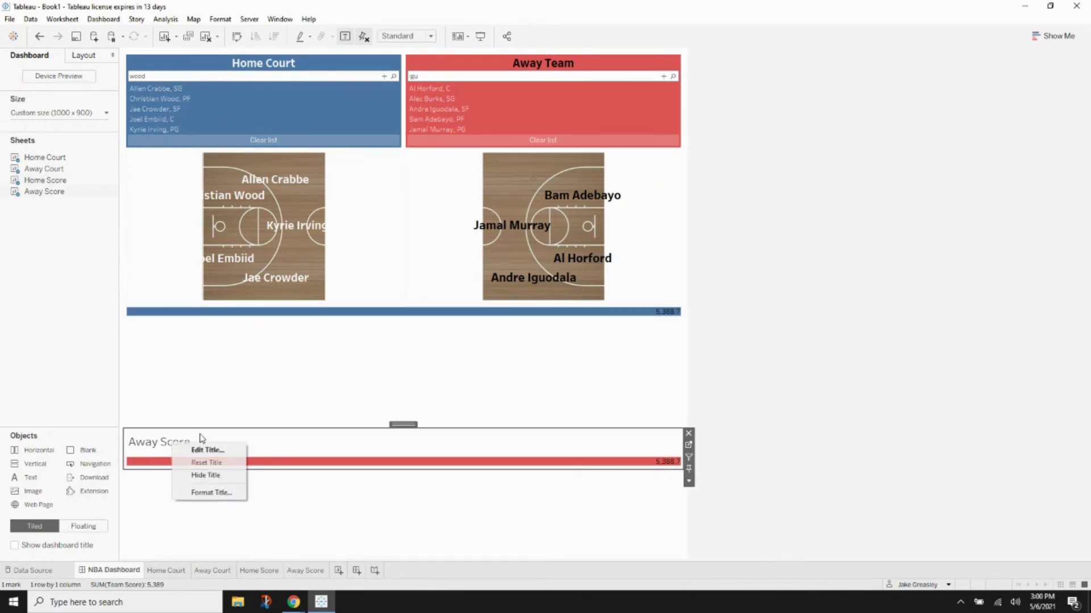
{"action": "left_click", "coordinate": [206, 475]}
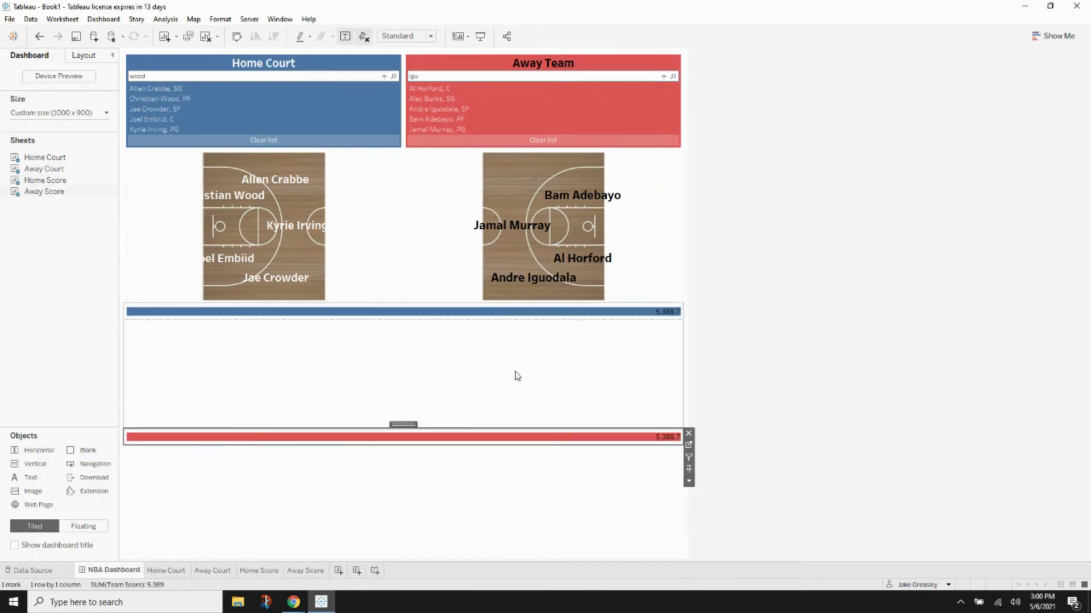
Set both the Home Score and Away Score charts on the dashboard to fit the entire view
{"action": "left_click", "coordinate": [660, 317]}
{"action": "left_click", "coordinate": [689, 356]}
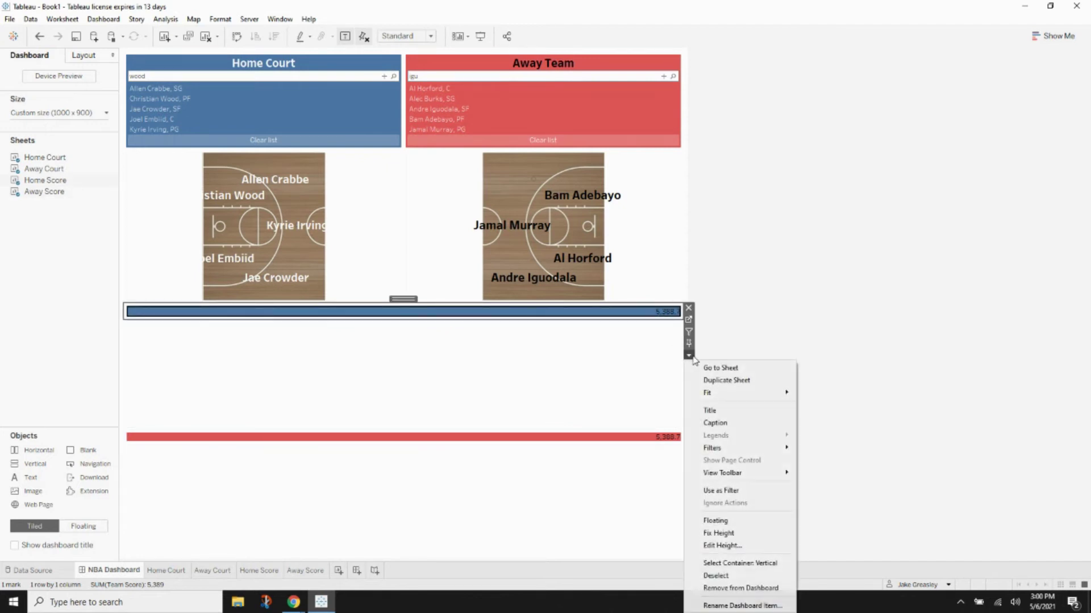
{"action": "mouse_move", "coordinate": [710, 392]}
{"action": "left_click", "coordinate": [829, 432]}
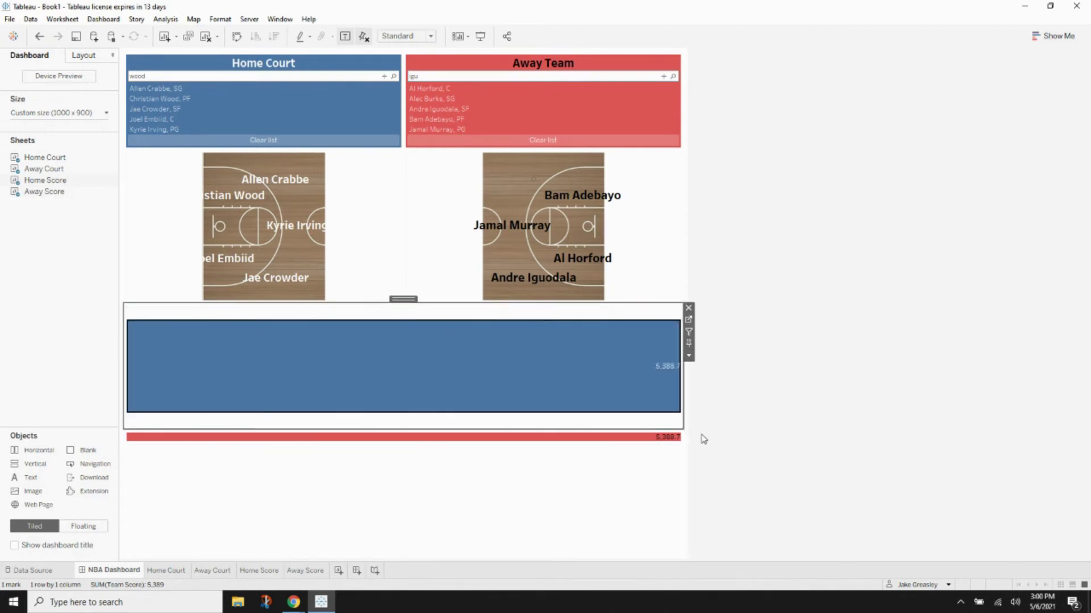
{"action": "left_click", "coordinate": [613, 438]}
{"action": "left_click", "coordinate": [688, 481]}
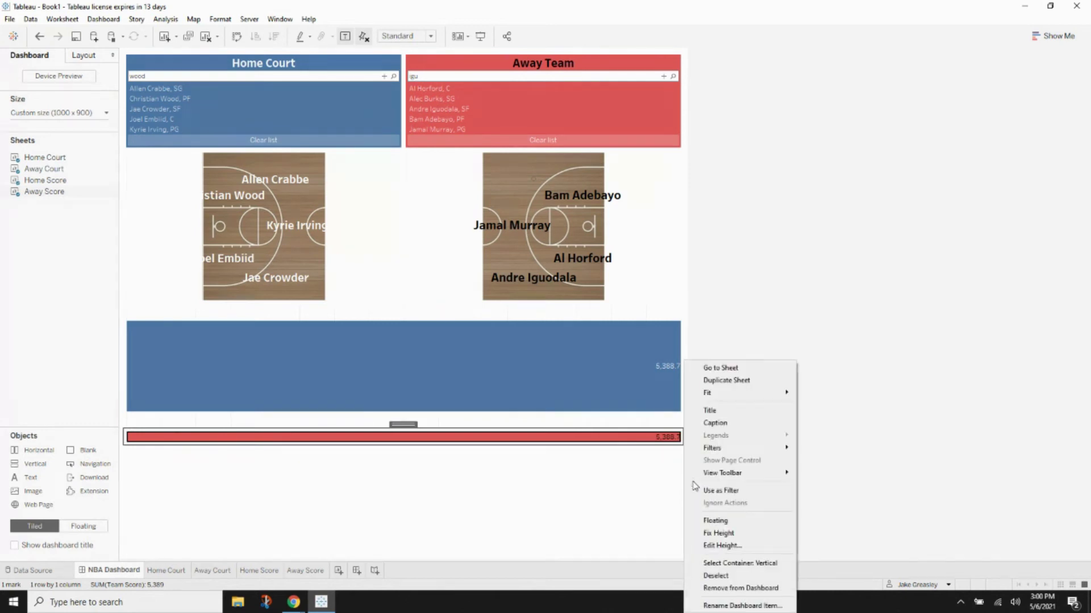
{"action": "mouse_move", "coordinate": [773, 392]}
{"action": "left_click", "coordinate": [828, 433]}
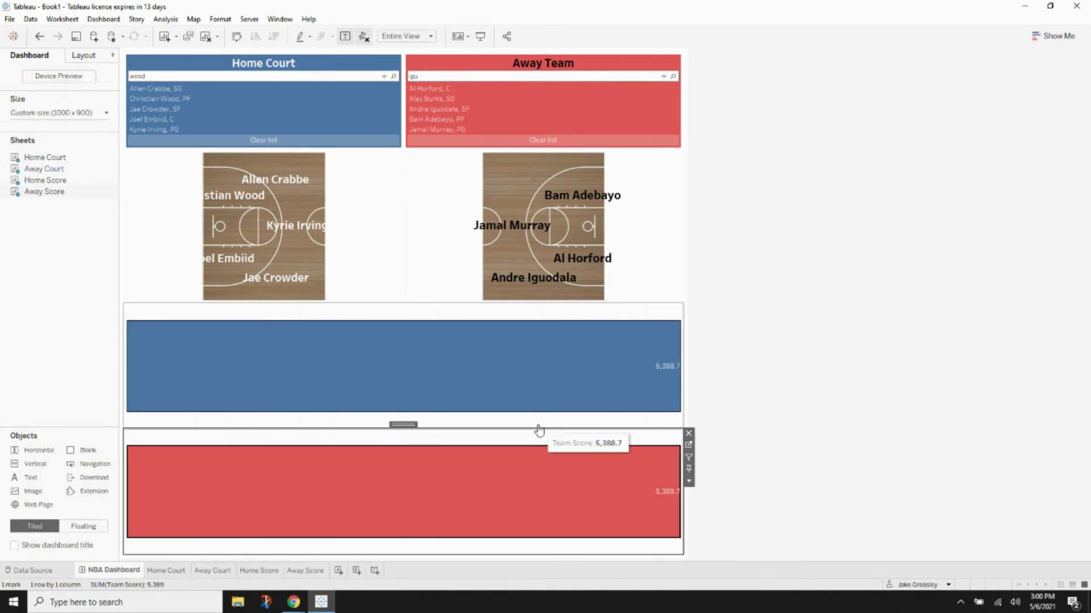
Shrink the Home Score and Away Score areas into slim strips of about equal height, giving the courts the freed space
{"action": "left_click_drag", "start_coordinate": [463, 454], "coordinate": [451, 512]}
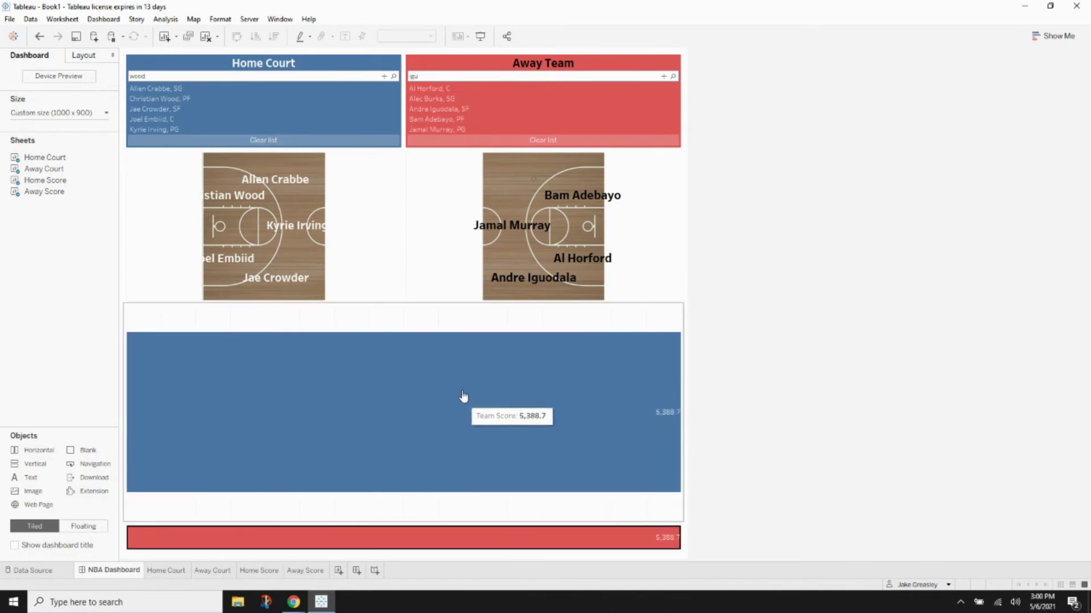
{"action": "left_click", "coordinate": [454, 322]}
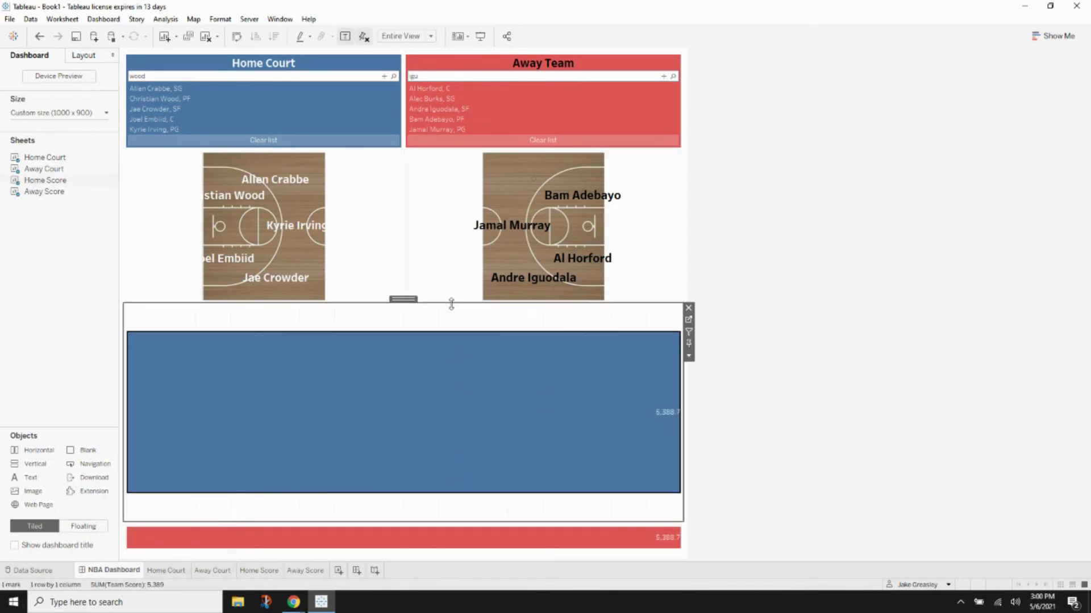
{"action": "left_click_drag", "start_coordinate": [451, 305], "coordinate": [434, 473]}
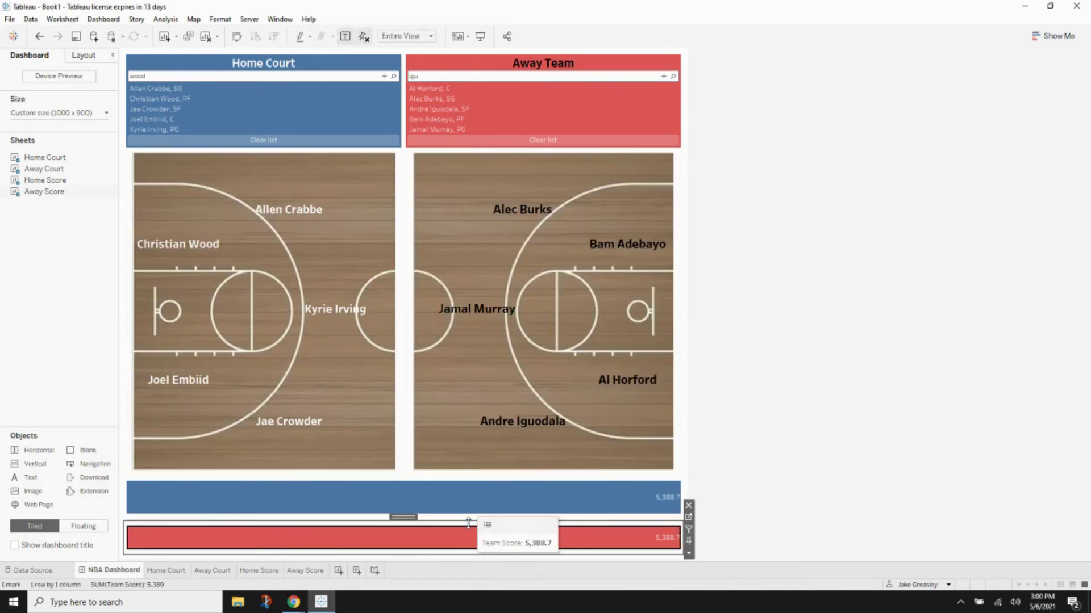
{"action": "left_click_drag", "start_coordinate": [470, 518], "coordinate": [467, 516]}
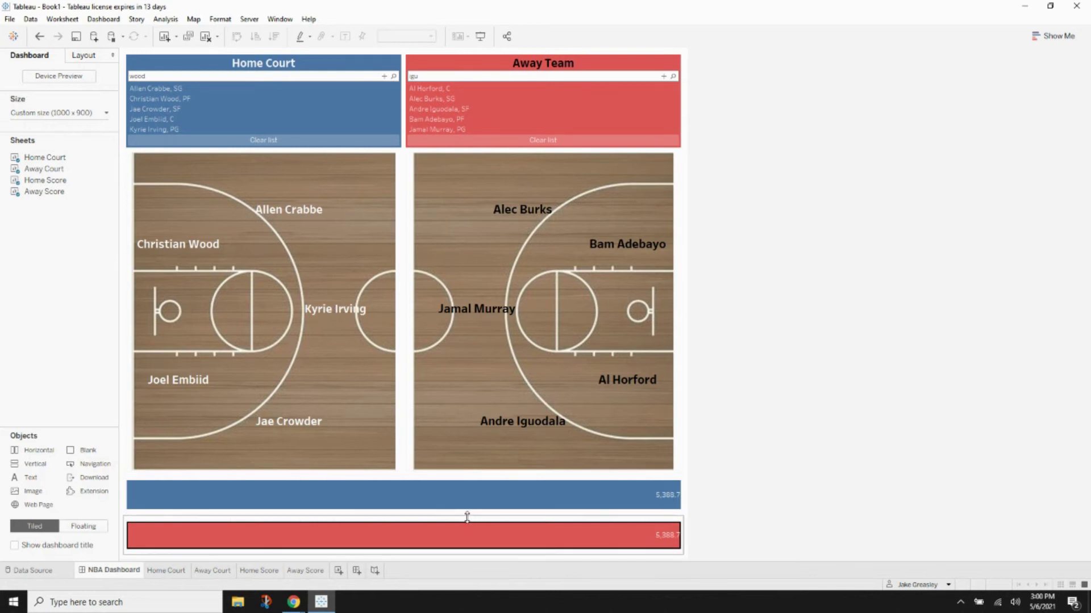
{"action": "left_click", "coordinate": [464, 529]}
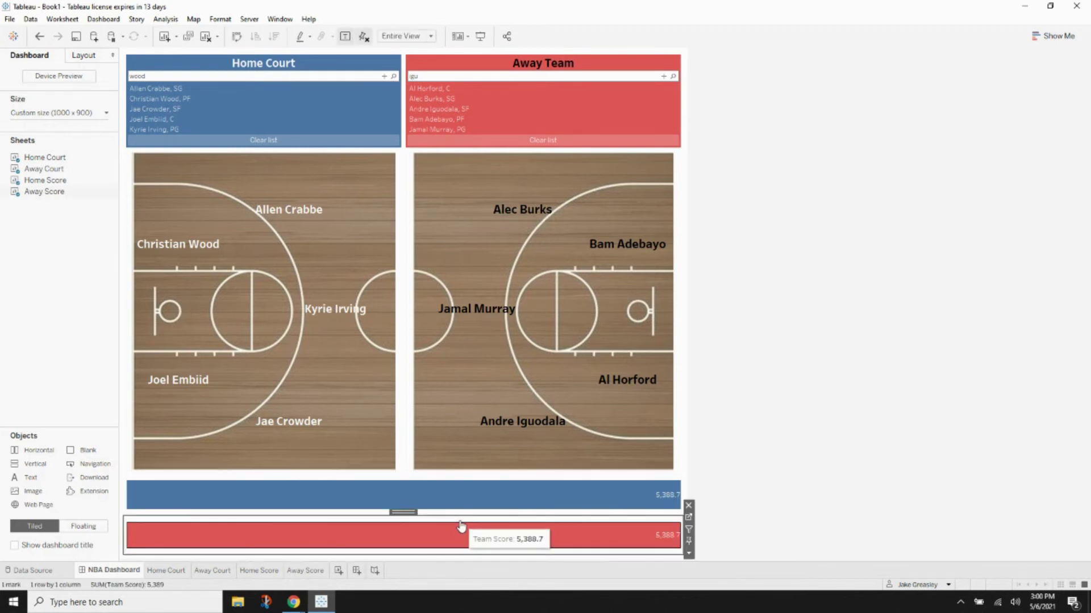
{"action": "left_click_drag", "start_coordinate": [458, 514], "coordinate": [462, 513]}
{"action": "left_click", "coordinate": [463, 516]}
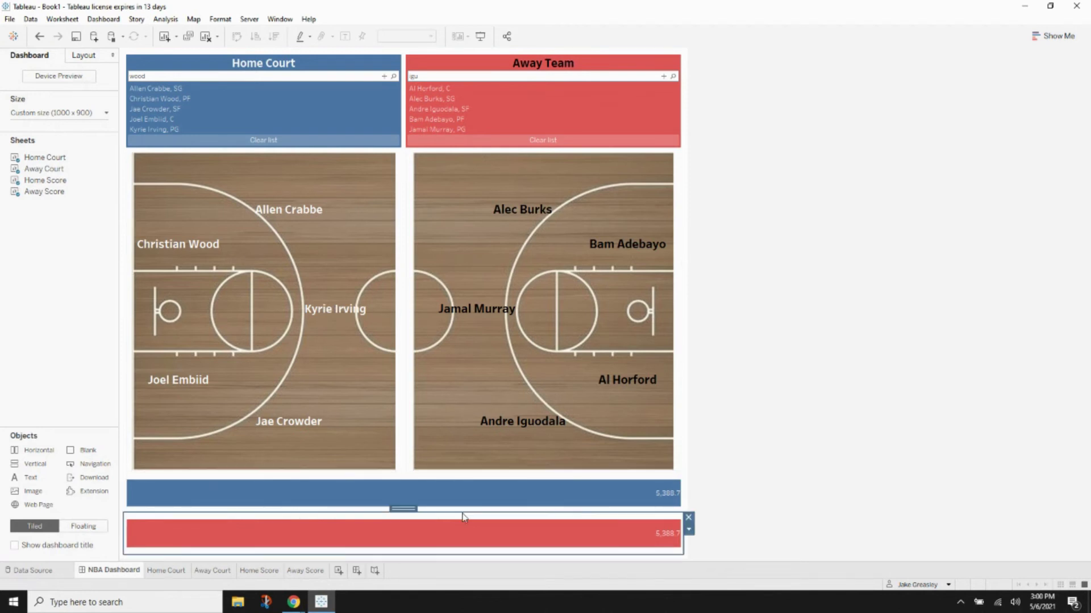
{"action": "left_click", "coordinate": [778, 497]}
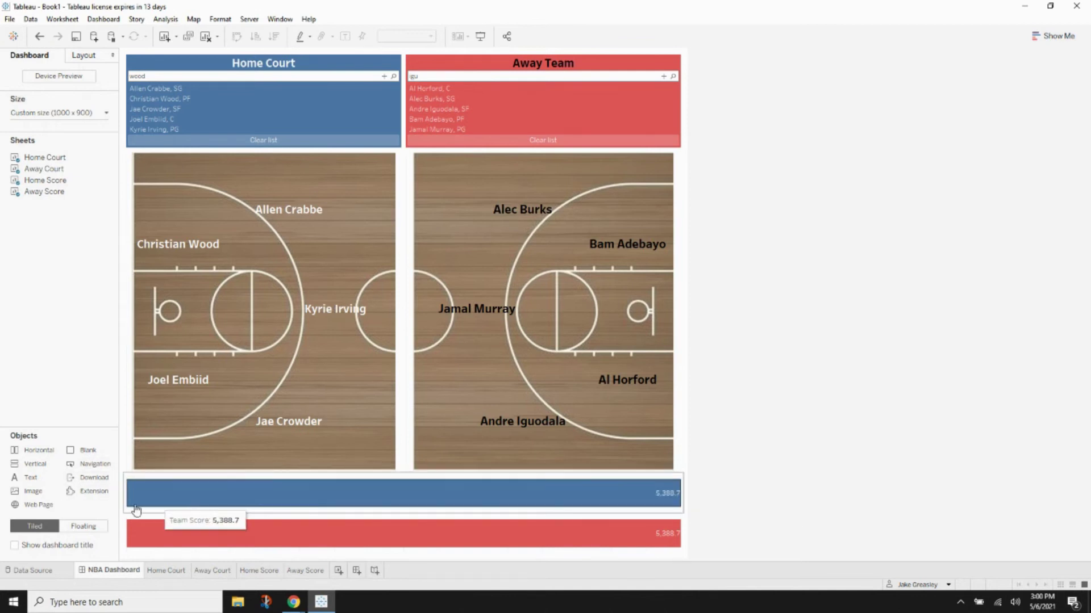
Add vertical containers to the left of both score bars, and place a text object reading "Home:" in the one beside Home Score
{"action": "left_click_drag", "start_coordinate": [34, 465], "coordinate": [138, 488]}
{"action": "left_click_drag", "start_coordinate": [34, 464], "coordinate": [134, 526]}
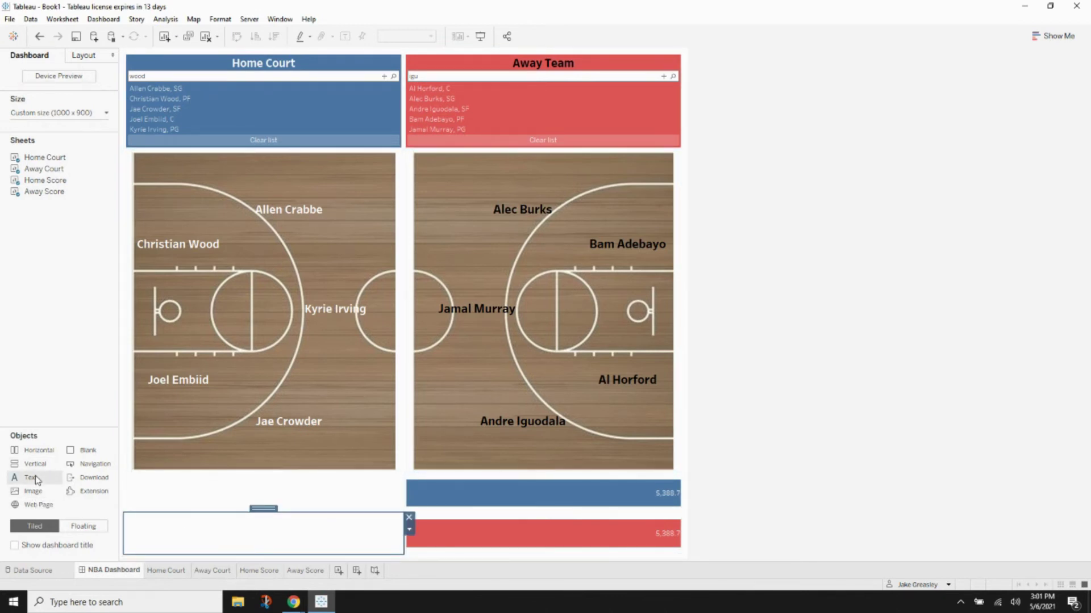
{"action": "left_click_drag", "start_coordinate": [35, 480], "coordinate": [193, 499]}
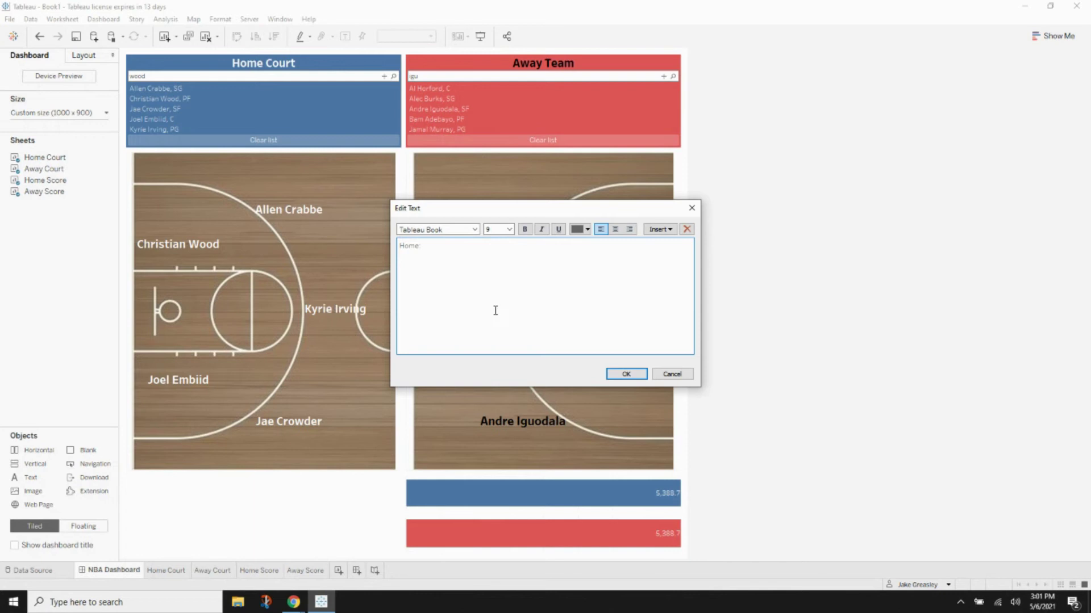
Format the "Home:" text in Tableau Bold, size 15, in black and apply it to the dashboard
{"action": "left_click_drag", "start_coordinate": [422, 250], "coordinate": [395, 247]}
{"action": "left_click", "coordinate": [475, 230]}
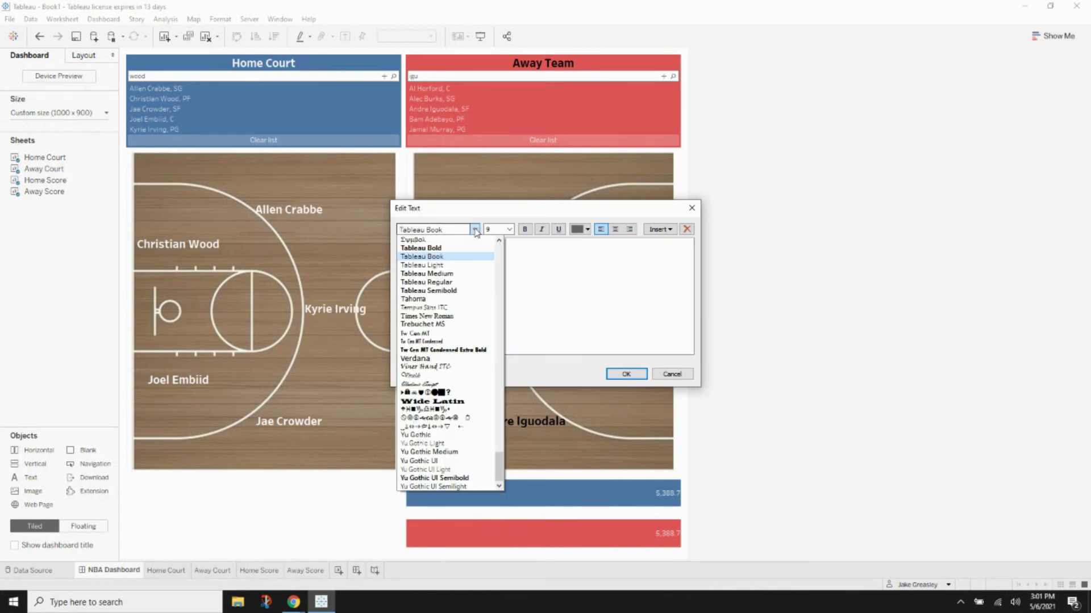
{"action": "left_click", "coordinate": [448, 250]}
{"action": "left_click", "coordinate": [491, 249]}
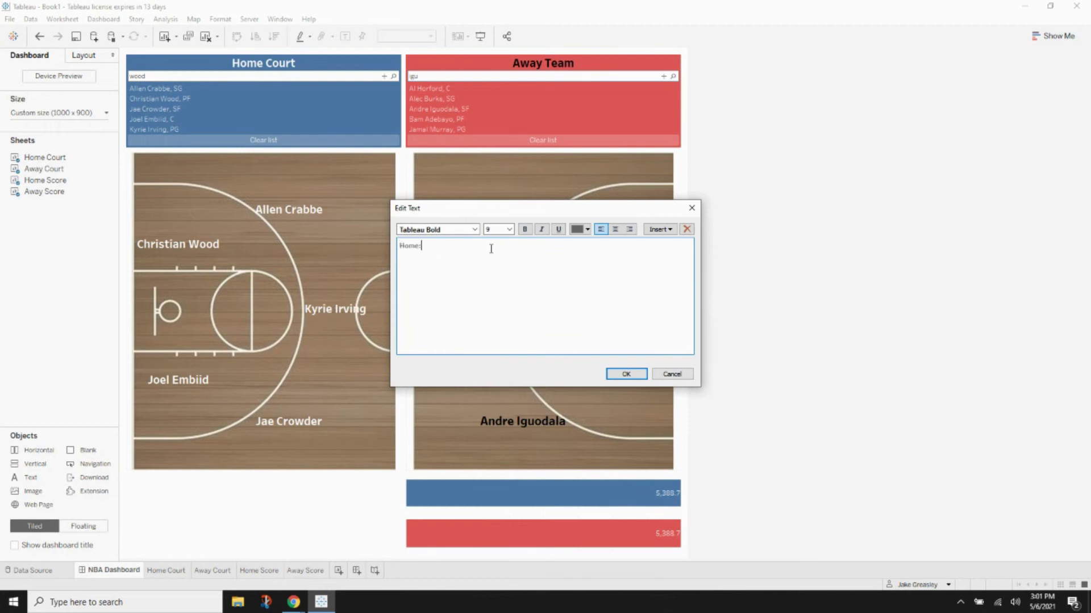
{"action": "left_click", "coordinate": [509, 229]}
{"action": "left_click", "coordinate": [476, 253]}
{"action": "left_click_drag", "start_coordinate": [461, 250], "coordinate": [377, 243]}
{"action": "left_click", "coordinate": [509, 229]}
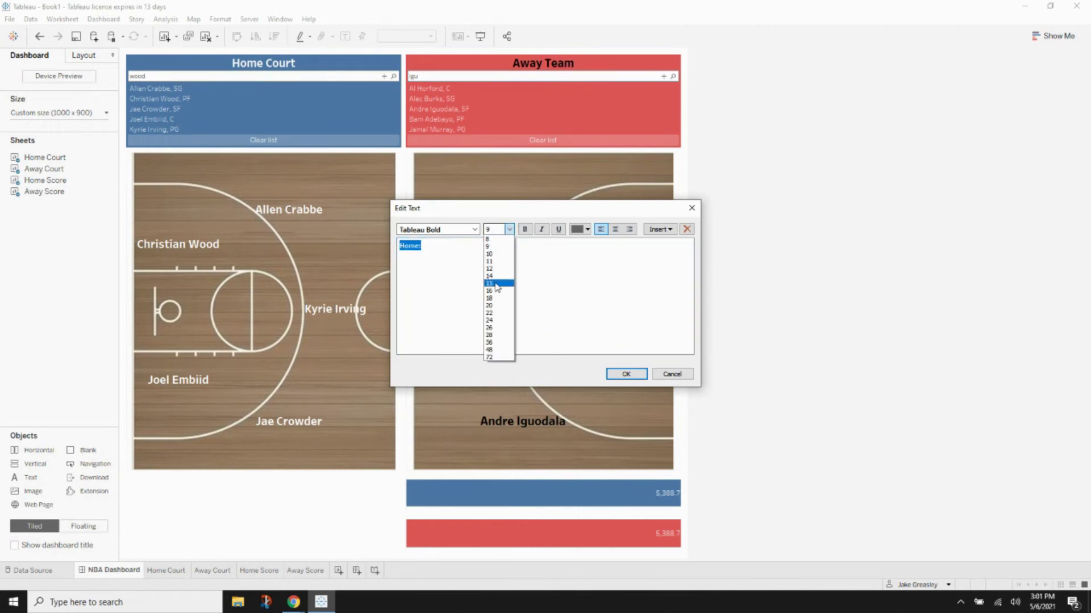
{"action": "left_click", "coordinate": [495, 280]}
{"action": "left_click", "coordinate": [588, 229]}
{"action": "left_click", "coordinate": [578, 239]}
{"action": "left_click", "coordinate": [542, 293]}
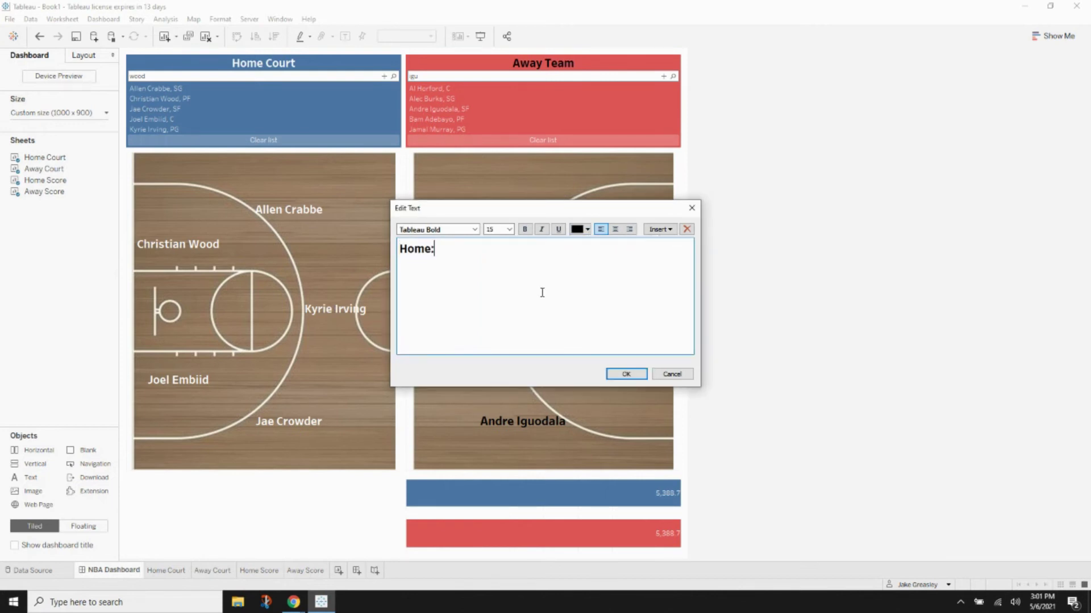
{"action": "left_click", "coordinate": [606, 372]}
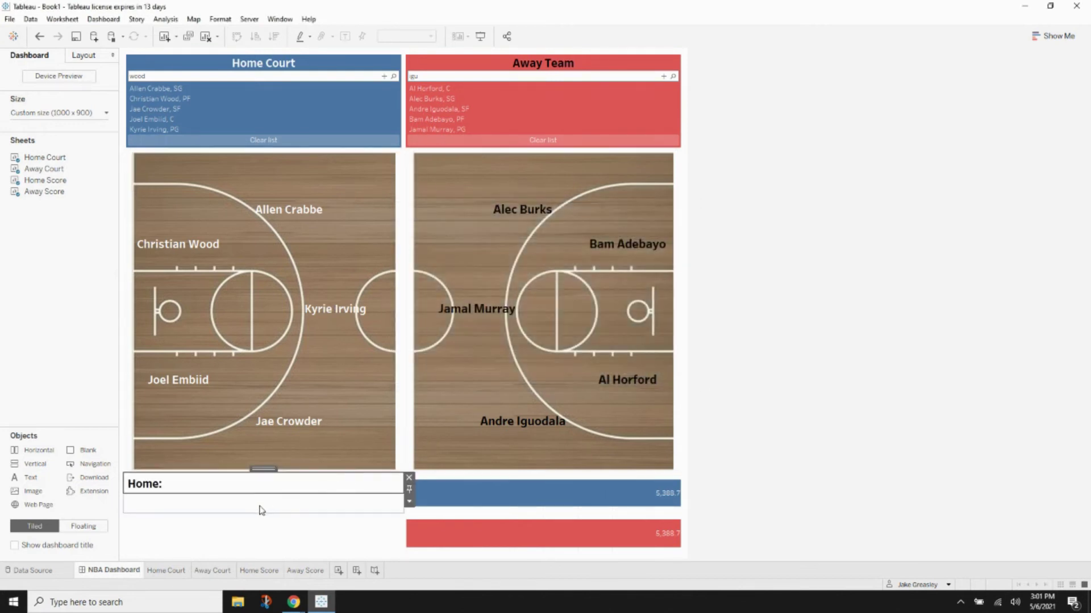
Add a text object reading "Away:" beside the Away Score bar, formatted in black Tableau Bold and enlarged to match the Home label
{"action": "left_click", "coordinate": [232, 536]}
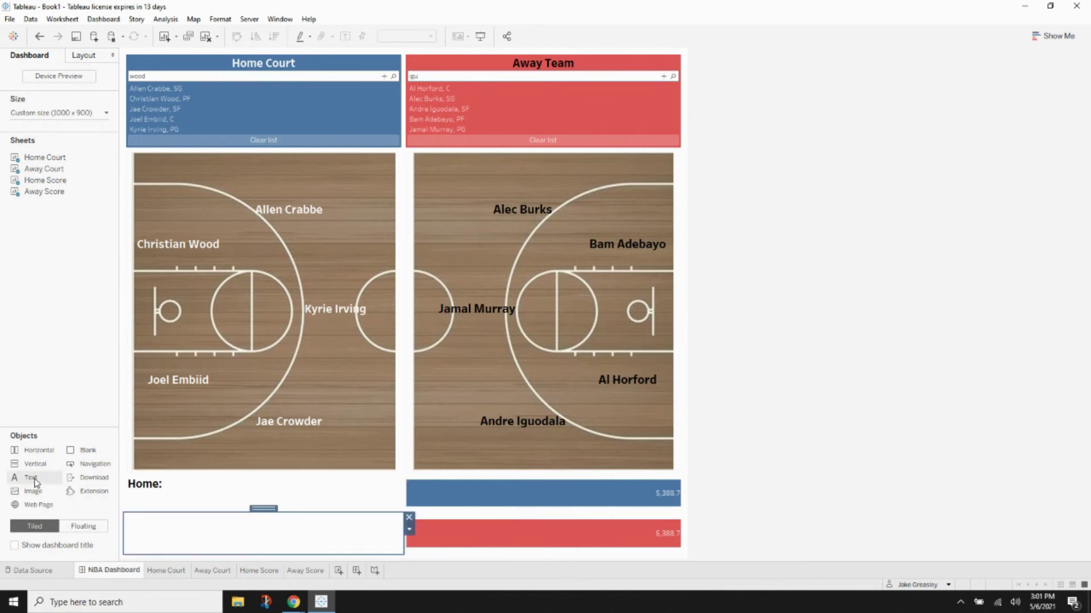
{"action": "left_click_drag", "start_coordinate": [35, 482], "coordinate": [172, 536]}
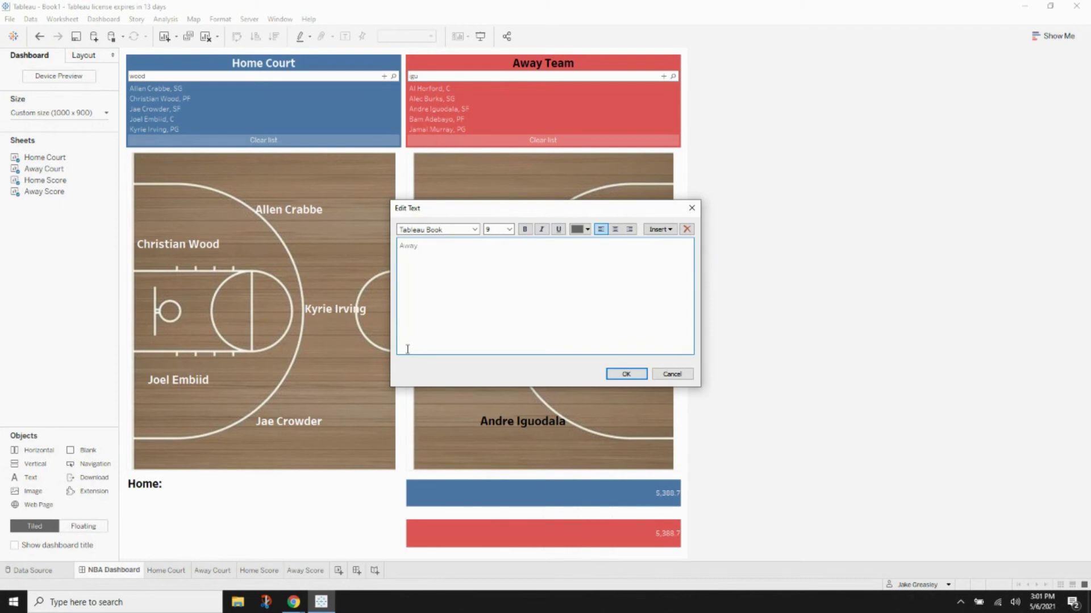
{"action": "left_click_drag", "start_coordinate": [421, 246], "coordinate": [400, 249]}
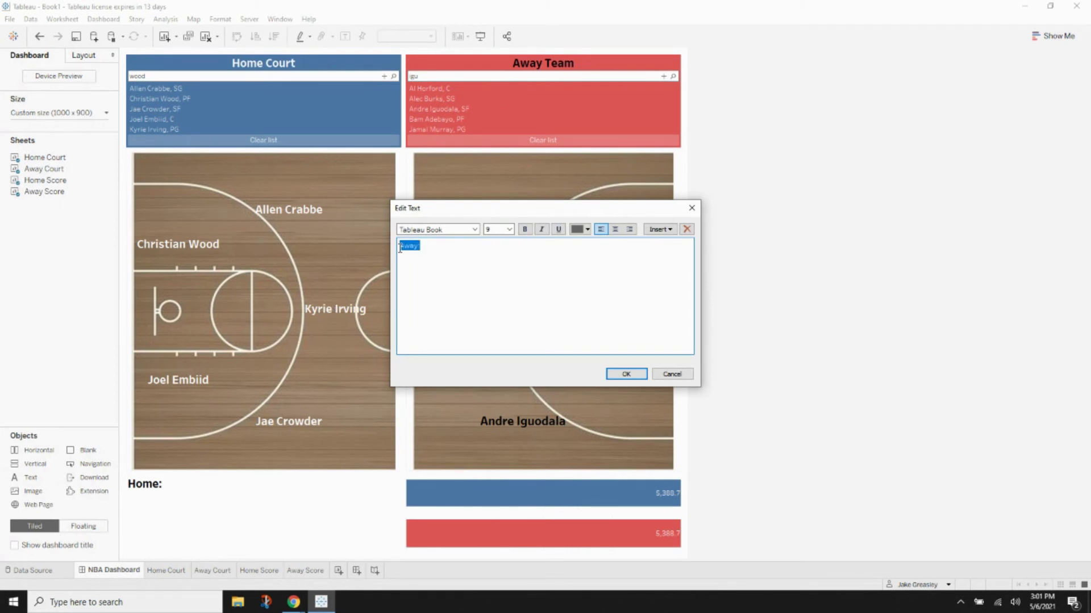
{"action": "left_click", "coordinate": [457, 234]}
{"action": "left_click", "coordinate": [463, 246]}
{"action": "left_click", "coordinate": [509, 229]}
{"action": "left_click", "coordinate": [497, 291]}
{"action": "left_click", "coordinate": [579, 229]}
{"action": "left_click", "coordinate": [576, 241]}
{"action": "left_click", "coordinate": [544, 294]}
{"action": "left_click", "coordinate": [623, 374]}
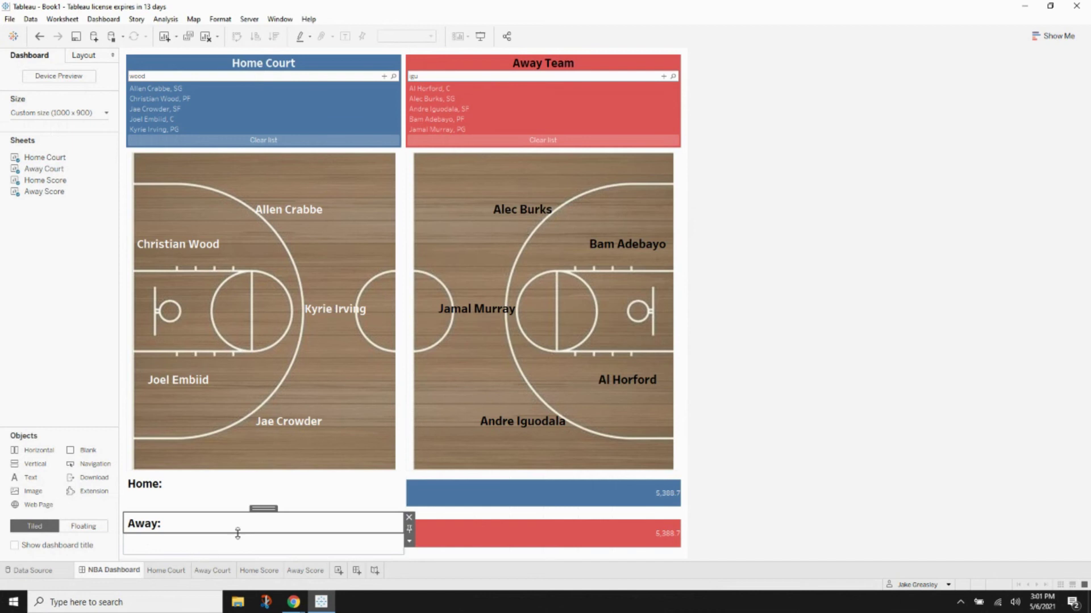
Narrow the Home and Away label containers to the width of their text so both score bars fill the remaining width
{"action": "left_click", "coordinate": [400, 500]}
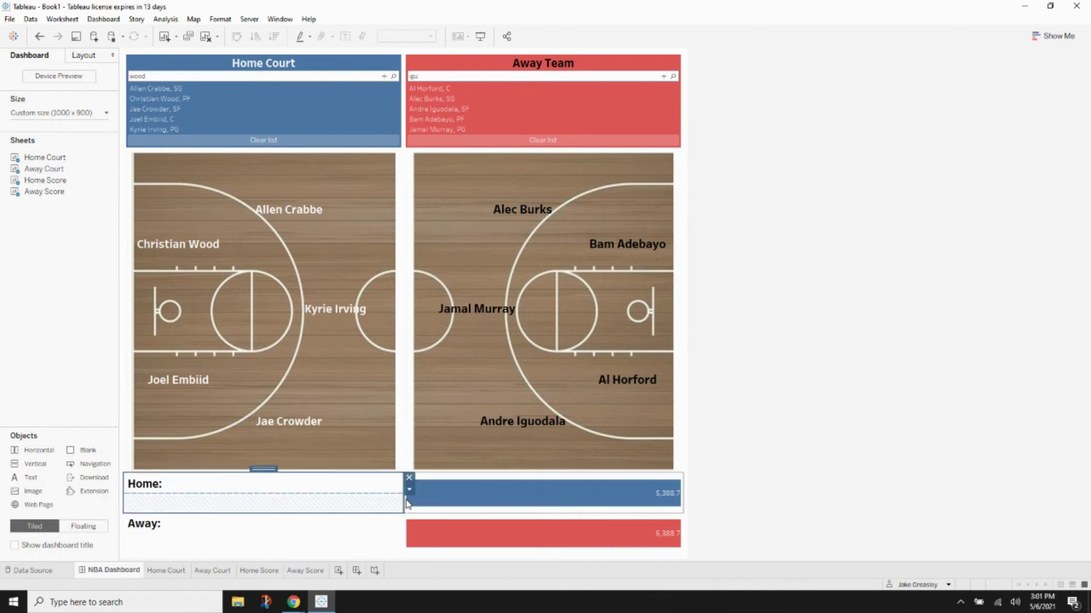
{"action": "left_click_drag", "start_coordinate": [406, 504], "coordinate": [167, 493]}
{"action": "left_click", "coordinate": [247, 522]}
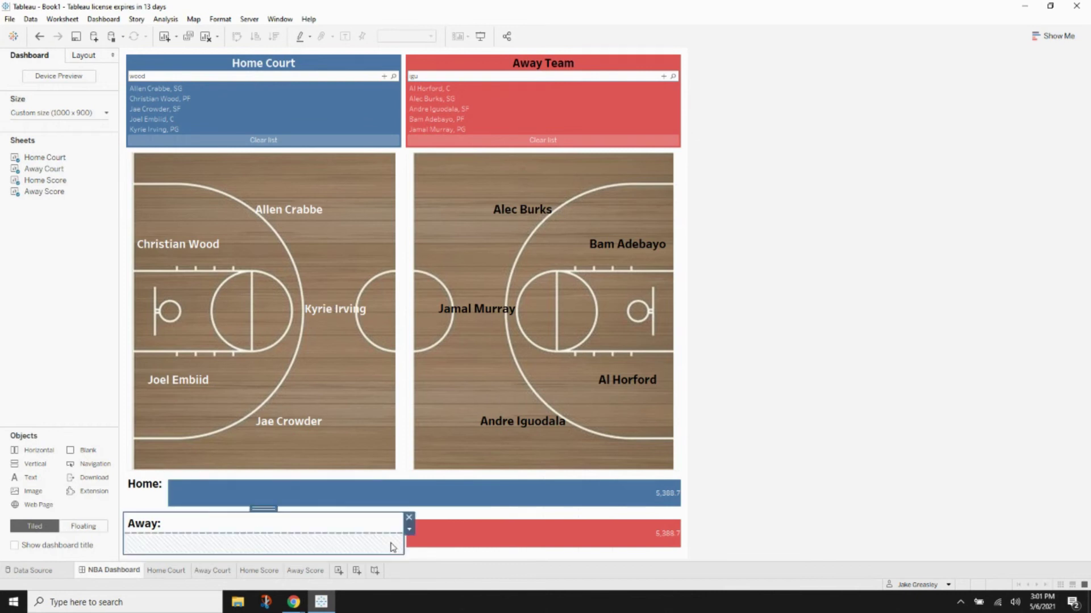
{"action": "left_click_drag", "start_coordinate": [407, 518], "coordinate": [168, 523]}
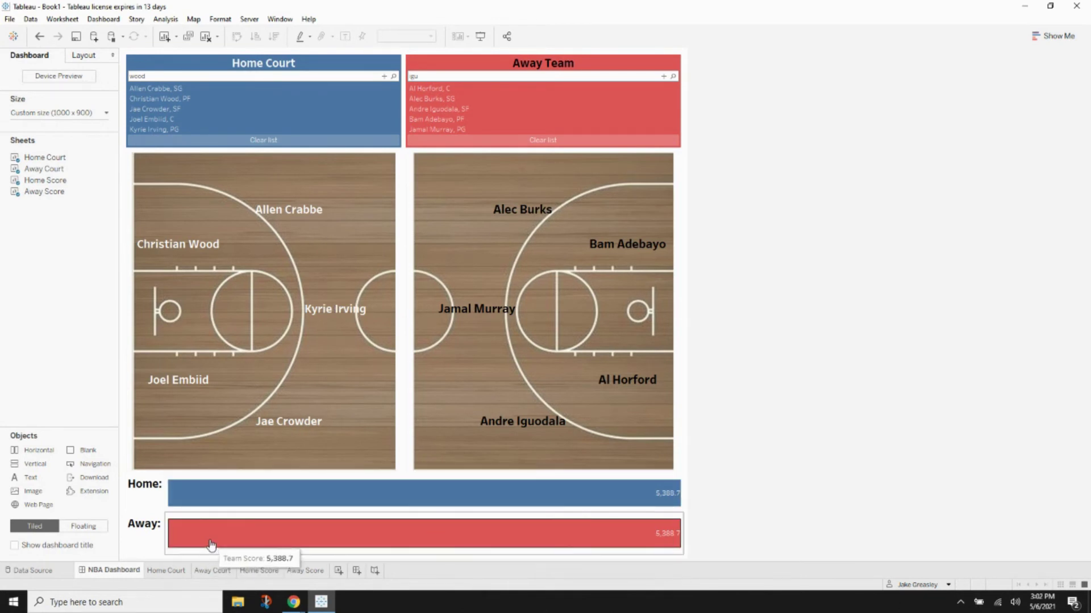
Check the fixed start and end of the Team Score axis on the Home Score sheet, showing its header only for the check
{"action": "mouse_move", "coordinate": [163, 573]}
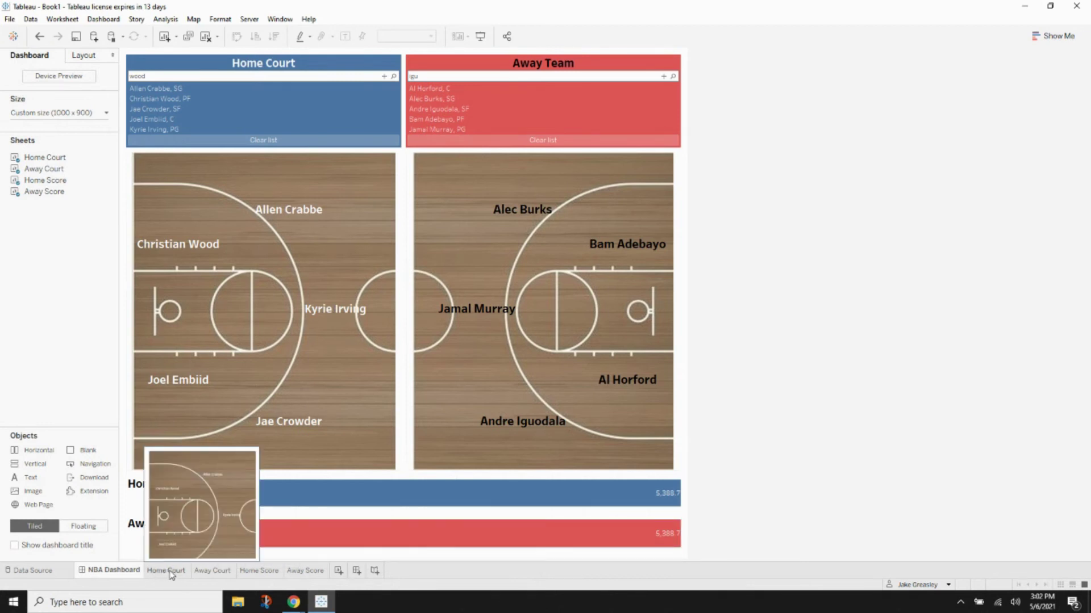
{"action": "left_click", "coordinate": [258, 571]}
{"action": "right_click", "coordinate": [317, 56]}
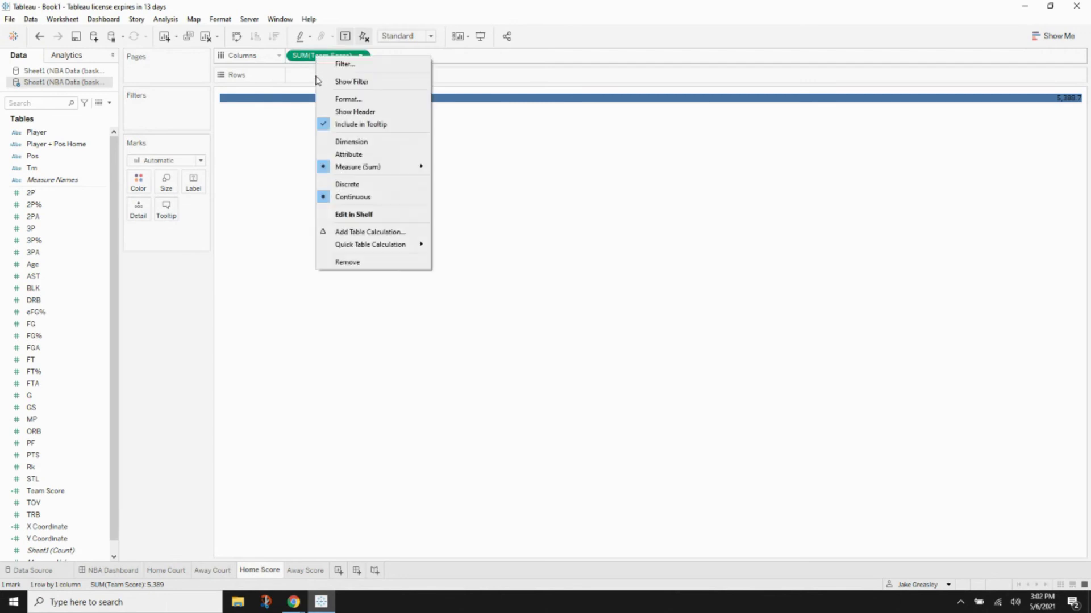
{"action": "left_click", "coordinate": [340, 112]}
{"action": "right_click", "coordinate": [323, 116]}
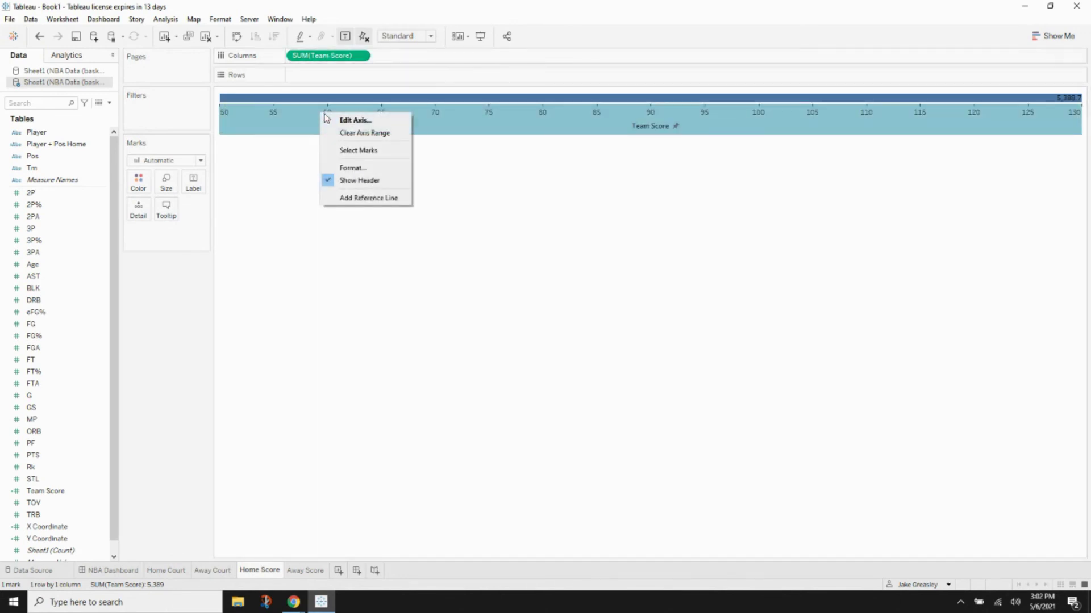
{"action": "left_click", "coordinate": [352, 125]}
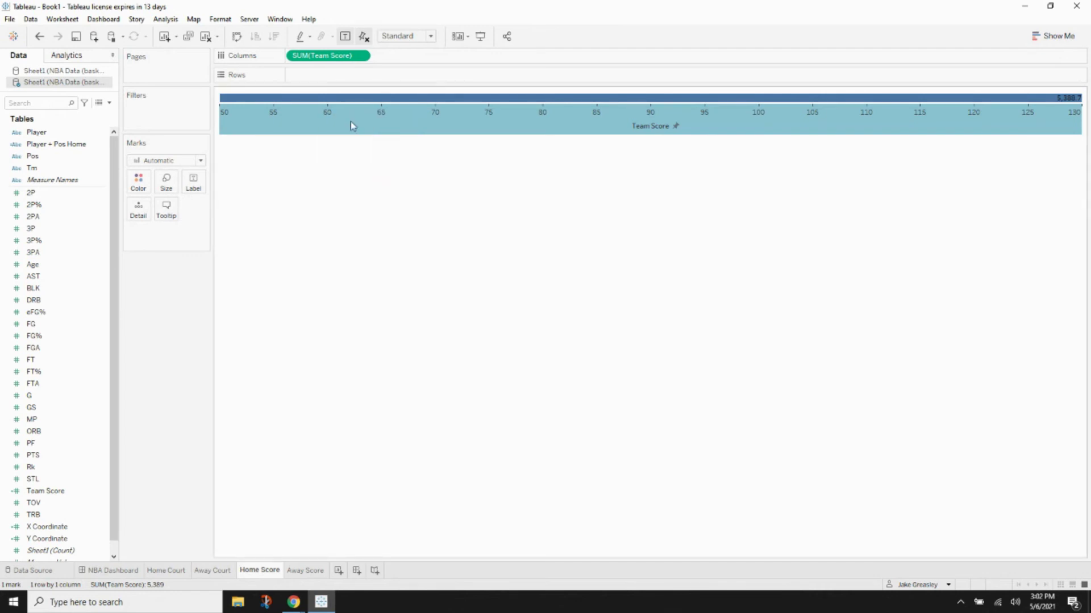
{"action": "left_click", "coordinate": [441, 248]}
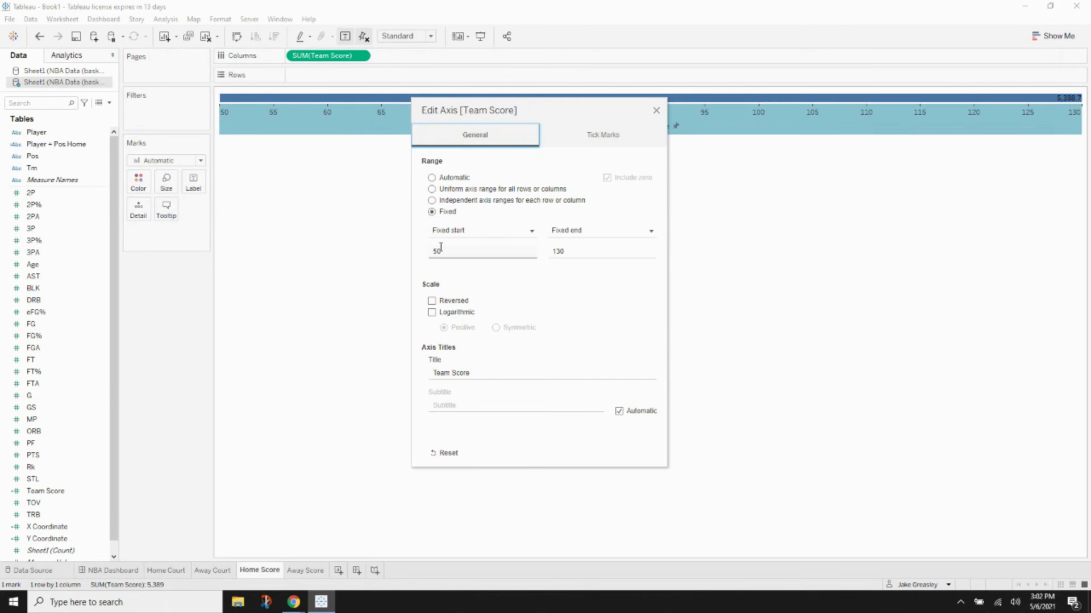
{"action": "double_click", "coordinate": [449, 252]}
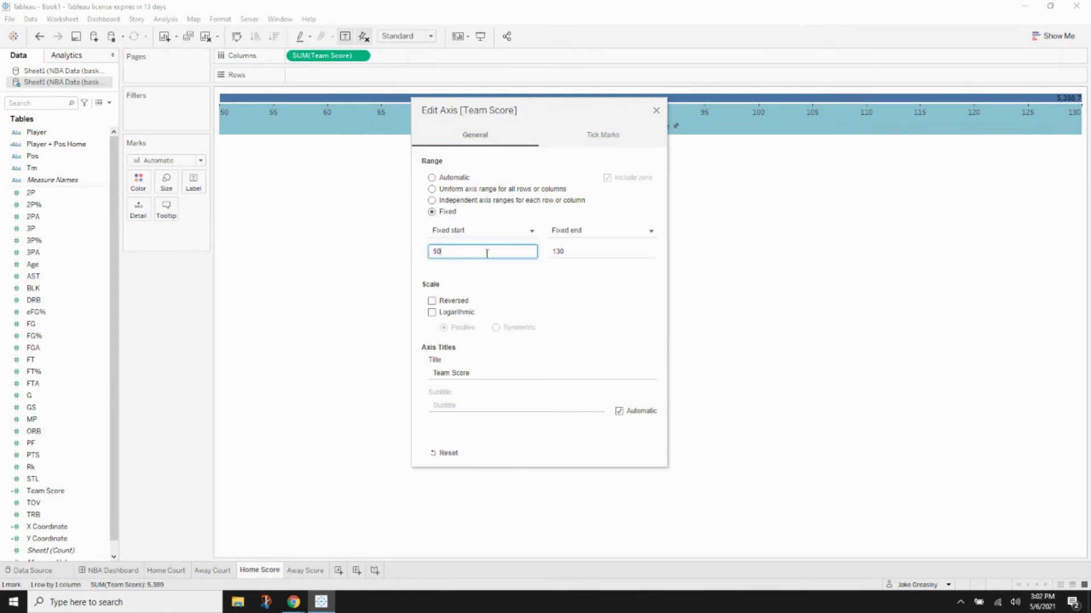
{"action": "key", "text": "Tab"}
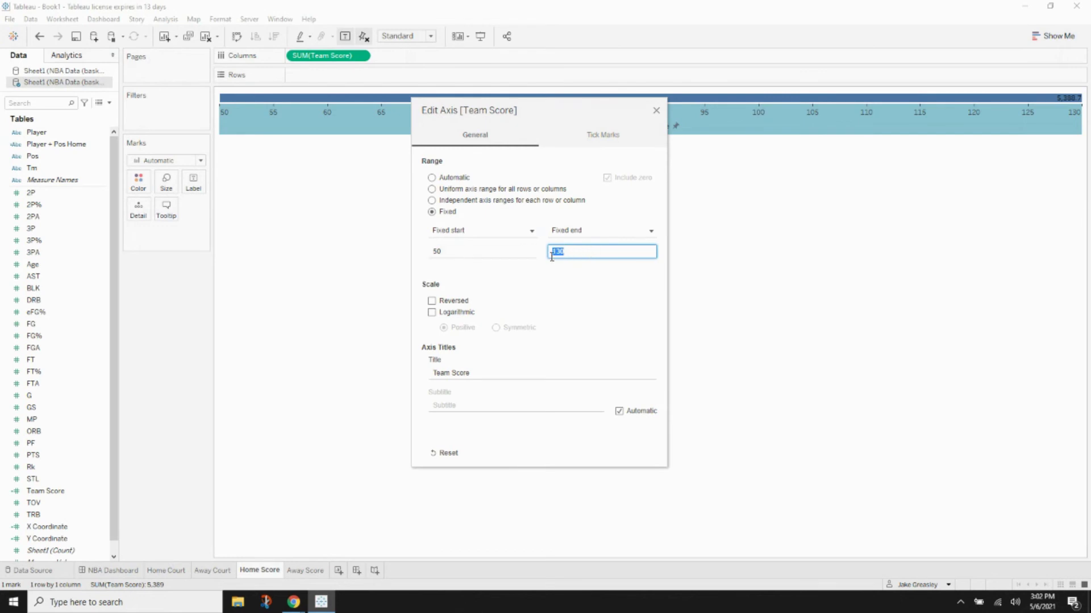
{"action": "left_click", "coordinate": [571, 265]}
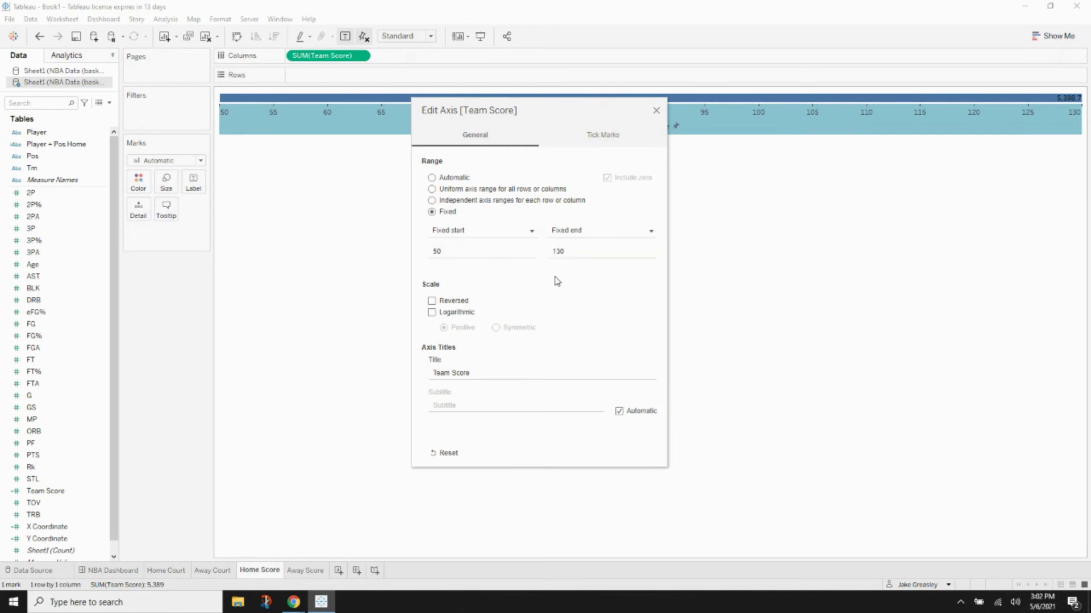
{"action": "left_click", "coordinate": [657, 111]}
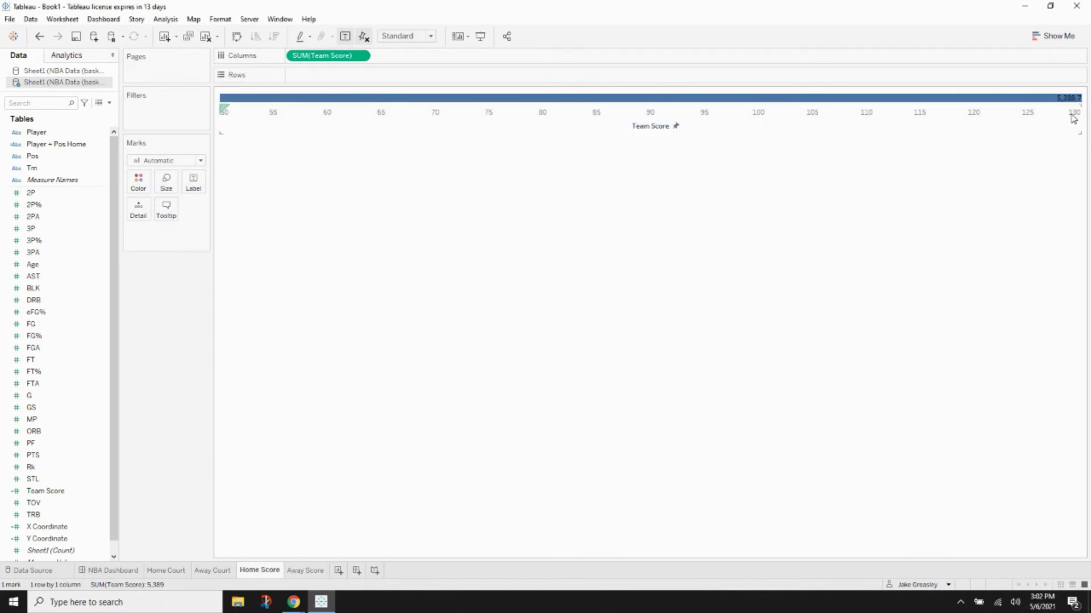
{"action": "left_click", "coordinate": [318, 576]}
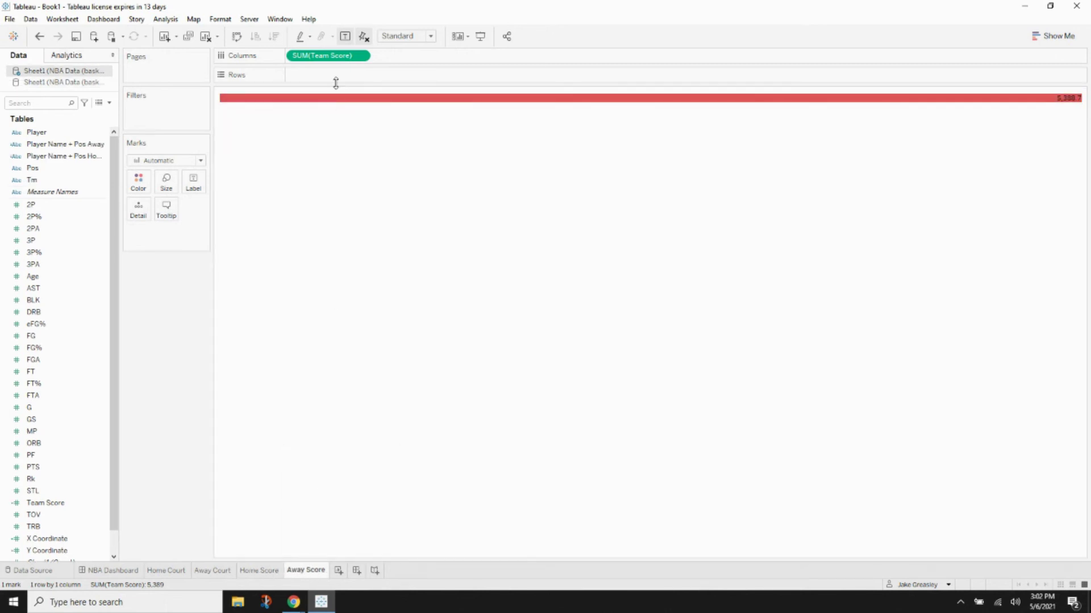
{"action": "left_click", "coordinate": [252, 570]}
{"action": "right_click", "coordinate": [350, 121]}
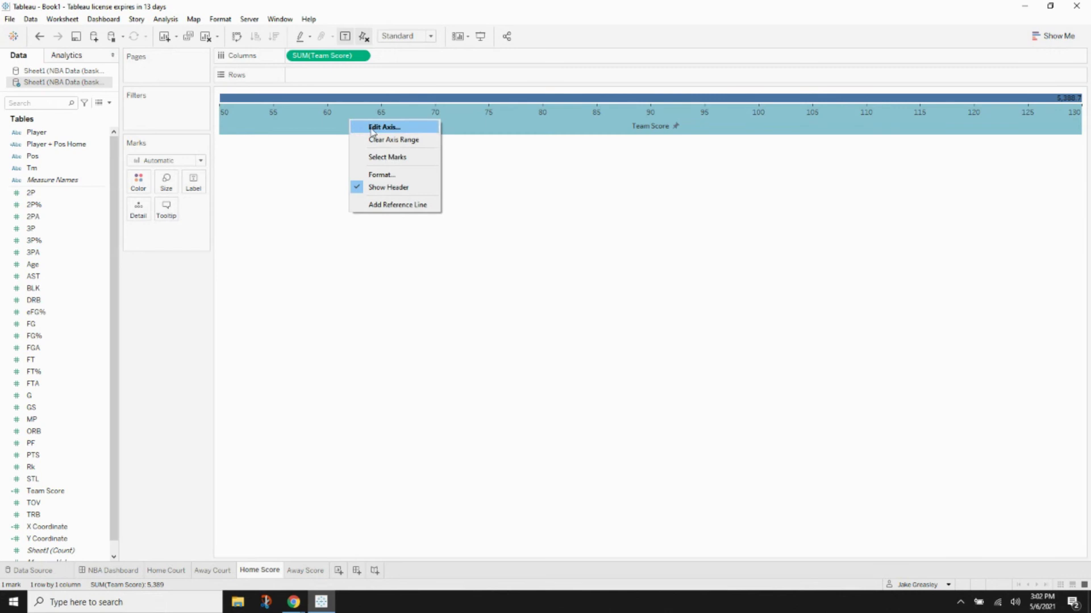
{"action": "left_click", "coordinate": [389, 187]}
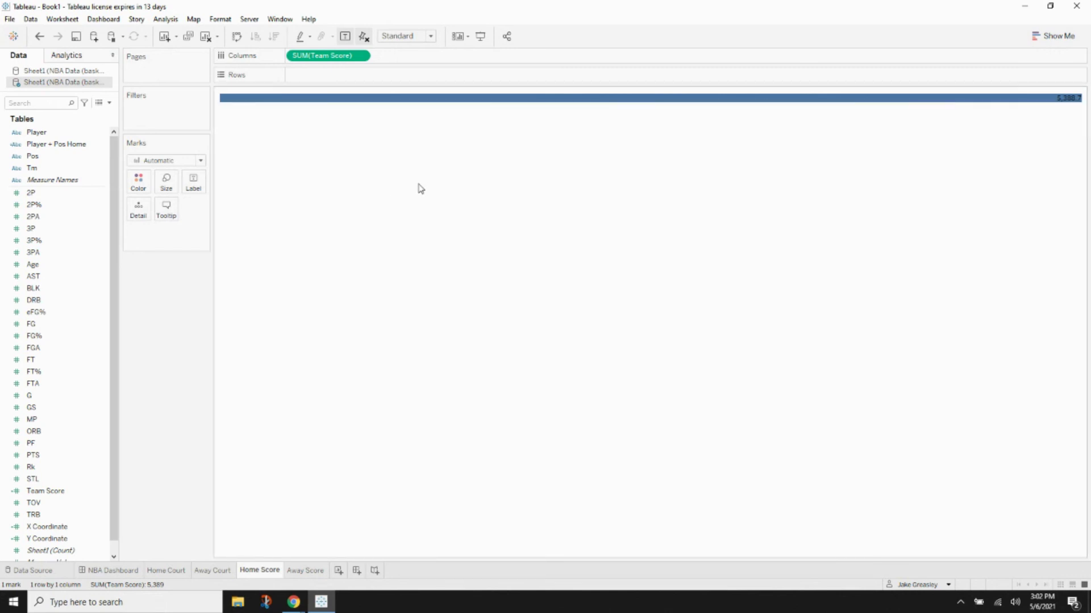
Check that the Team Score axis on the Away Score sheet uses the same fixed range, showing its header only for the check
{"action": "left_click", "coordinate": [308, 572]}
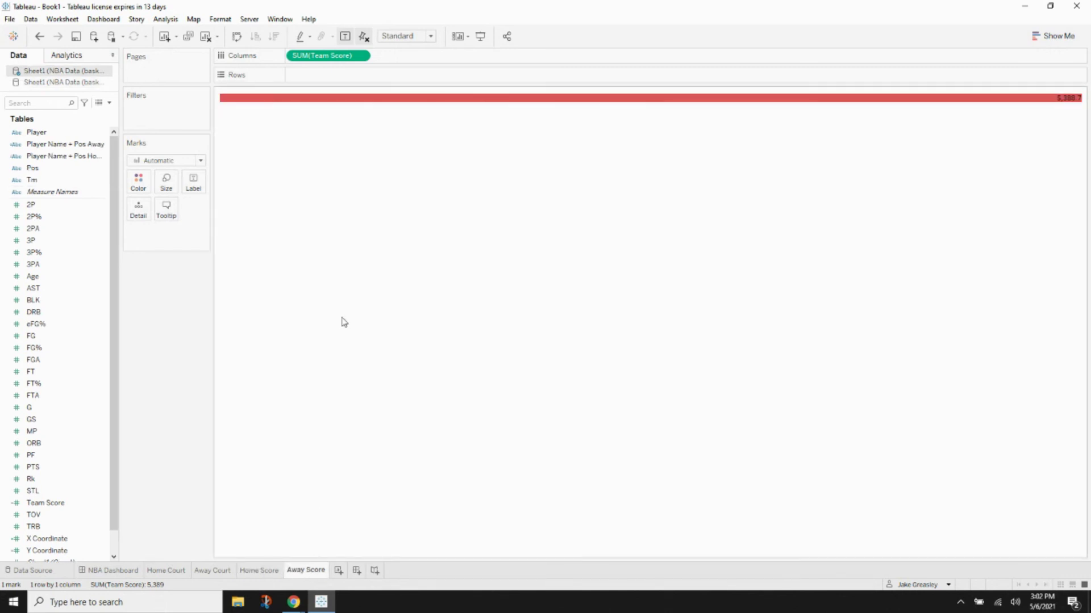
{"action": "right_click", "coordinate": [333, 55]}
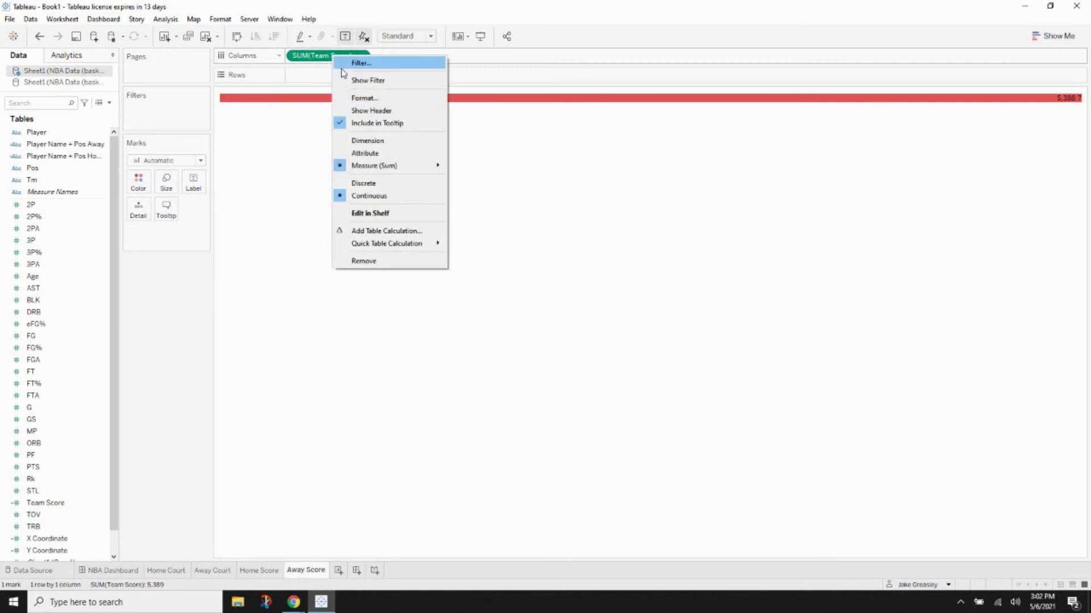
{"action": "left_click", "coordinate": [370, 111]}
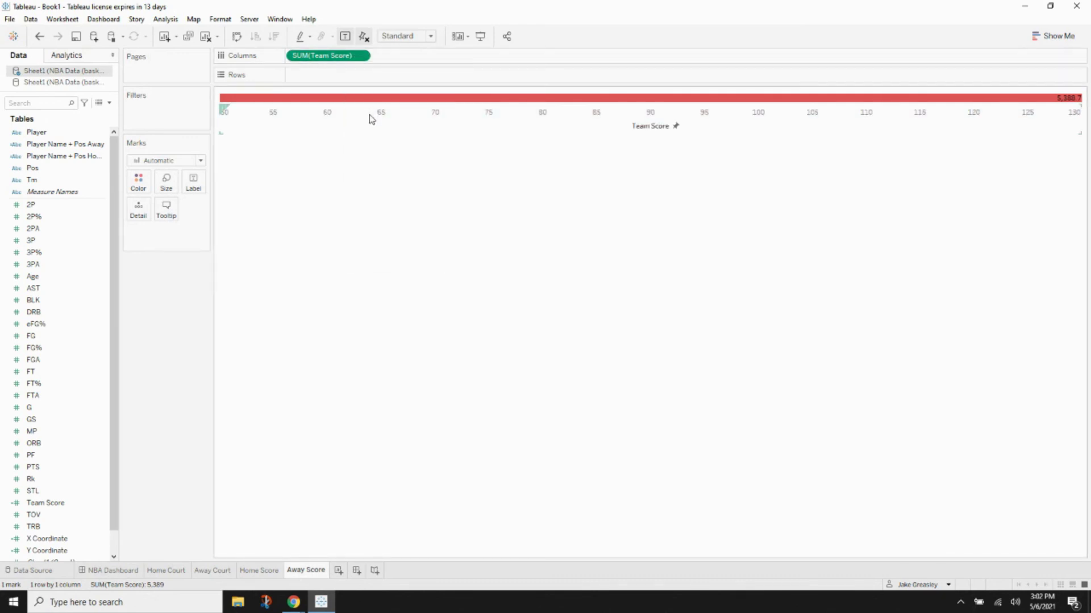
{"action": "right_click", "coordinate": [333, 123]}
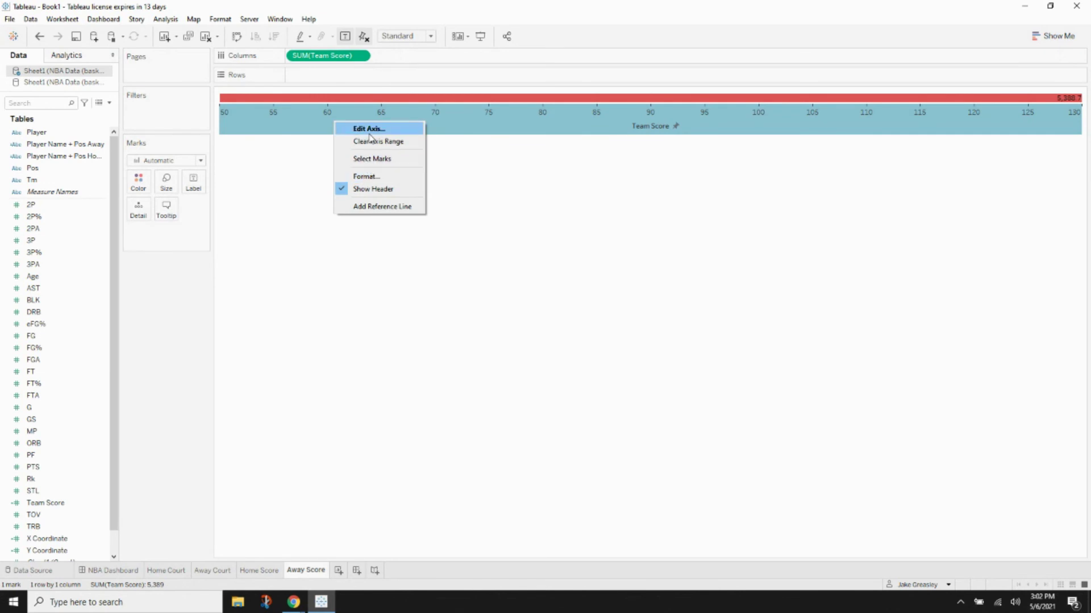
{"action": "left_click", "coordinate": [370, 134]}
{"action": "double_click", "coordinate": [452, 251]}
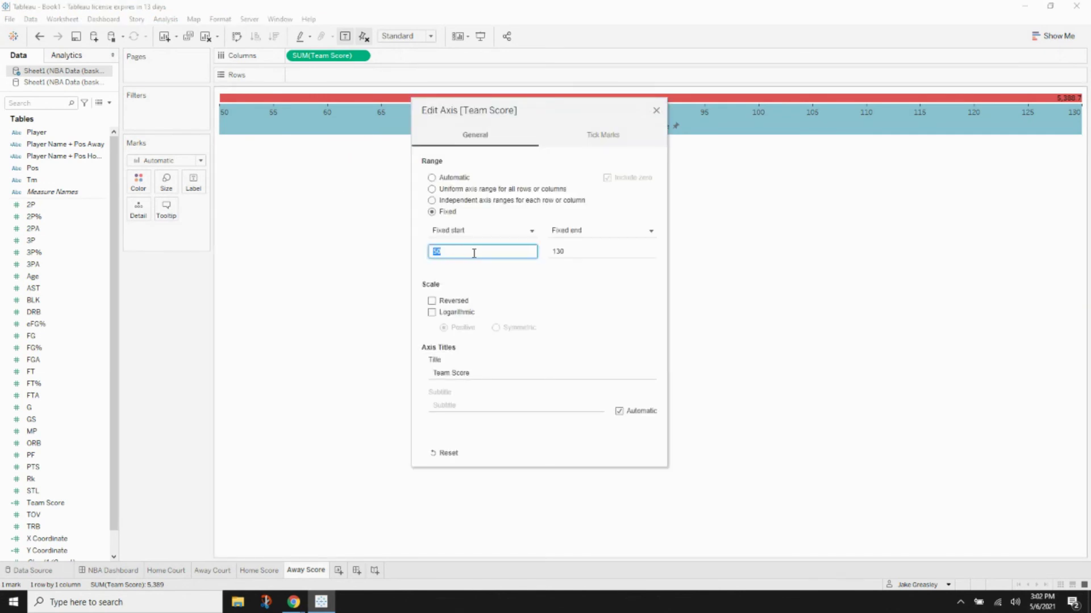
{"action": "double_click", "coordinate": [556, 253]}
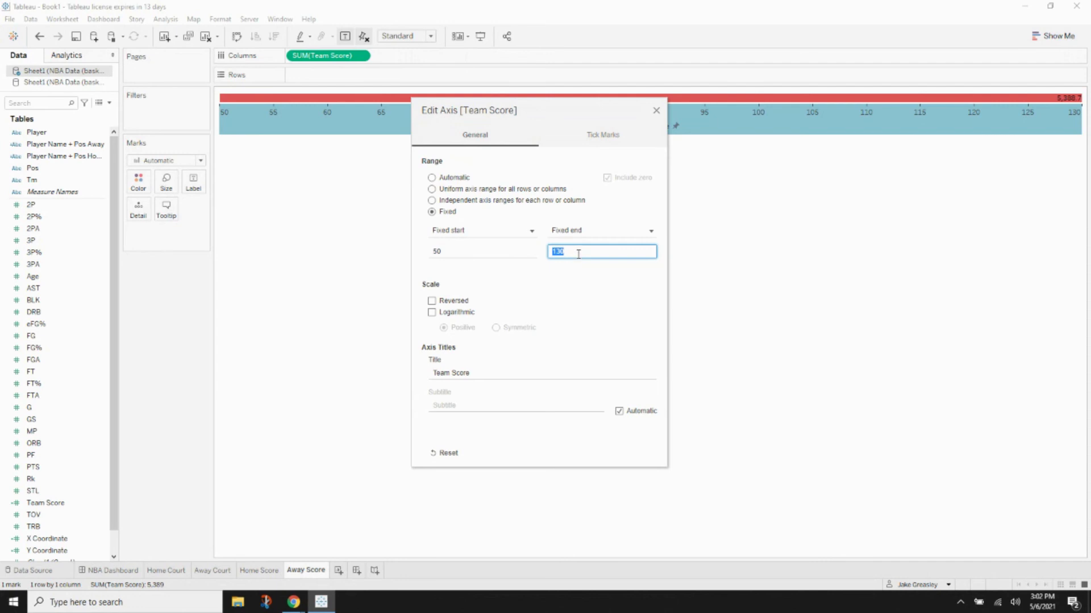
{"action": "left_click", "coordinate": [553, 269]}
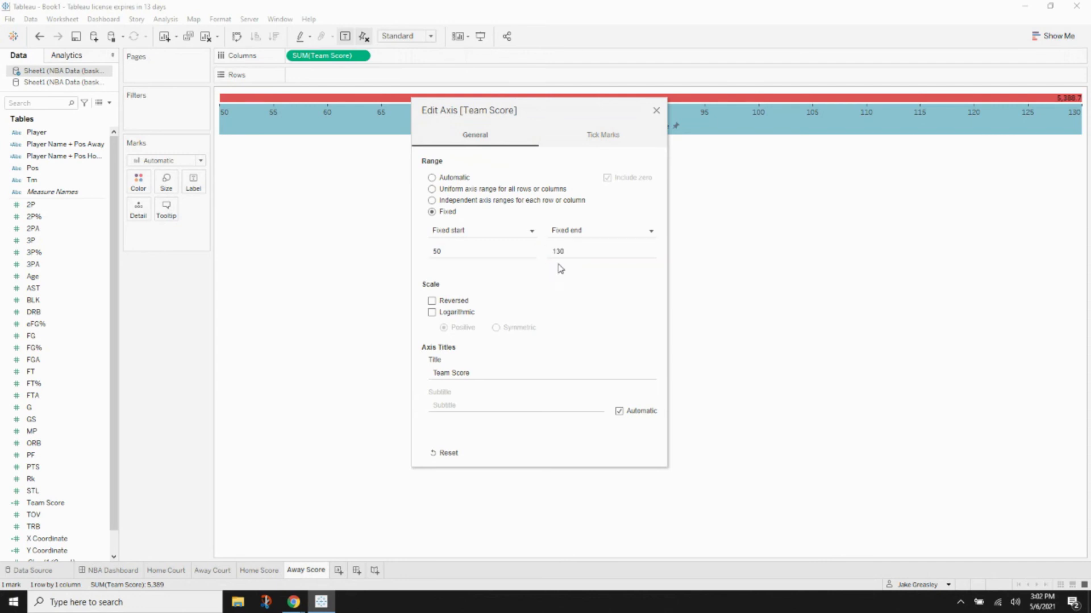
{"action": "left_click", "coordinate": [655, 111]}
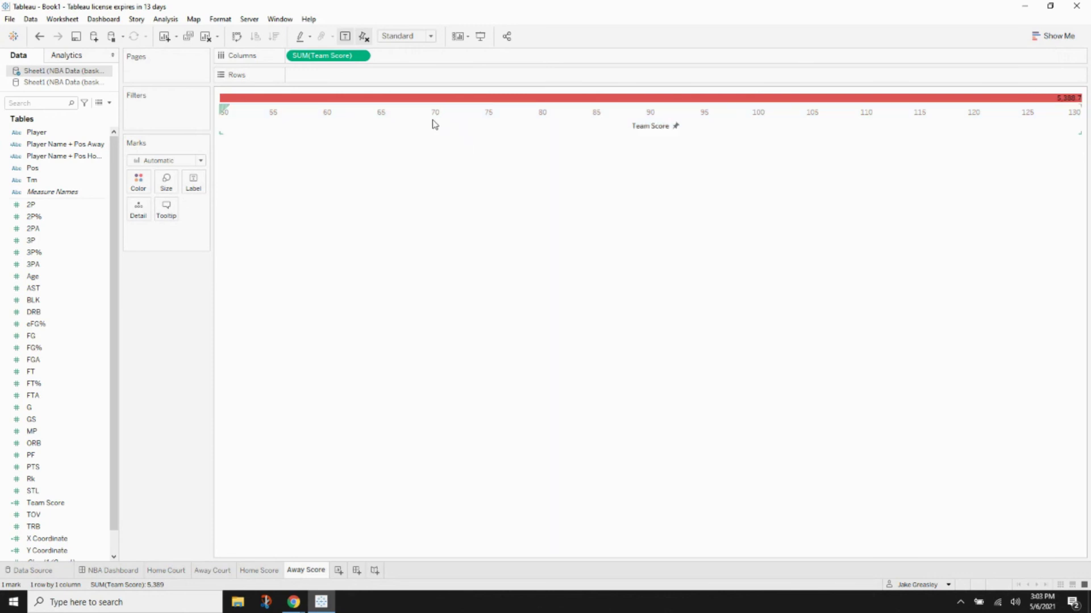
{"action": "right_click", "coordinate": [323, 117]}
{"action": "left_click", "coordinate": [355, 185]}
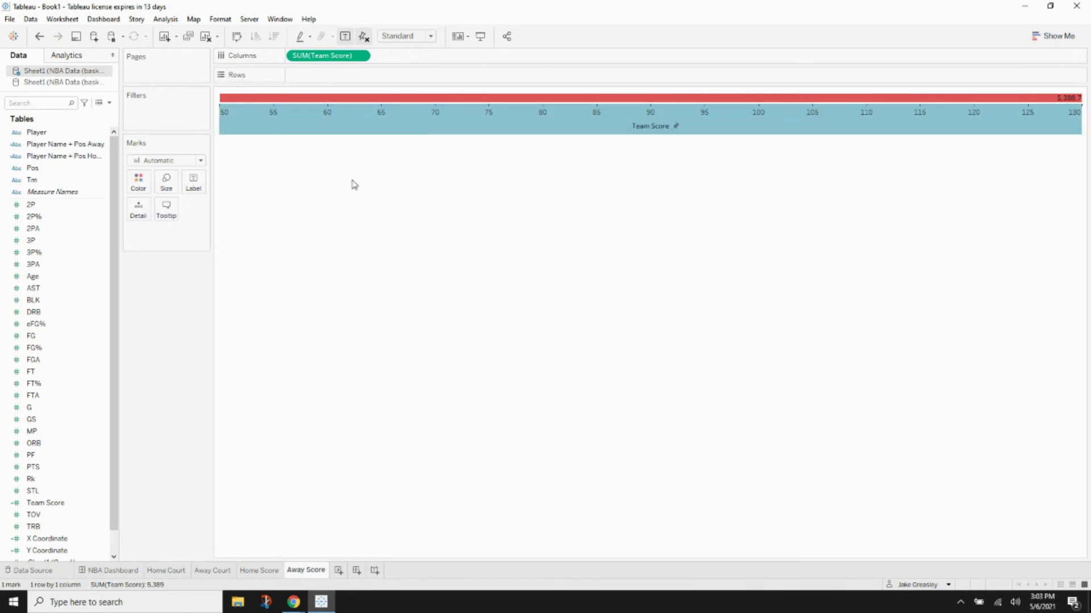
On the NBA Dashboard, apply the Home Court player filter to the Home Score worksheet as well
{"action": "left_click", "coordinate": [111, 570]}
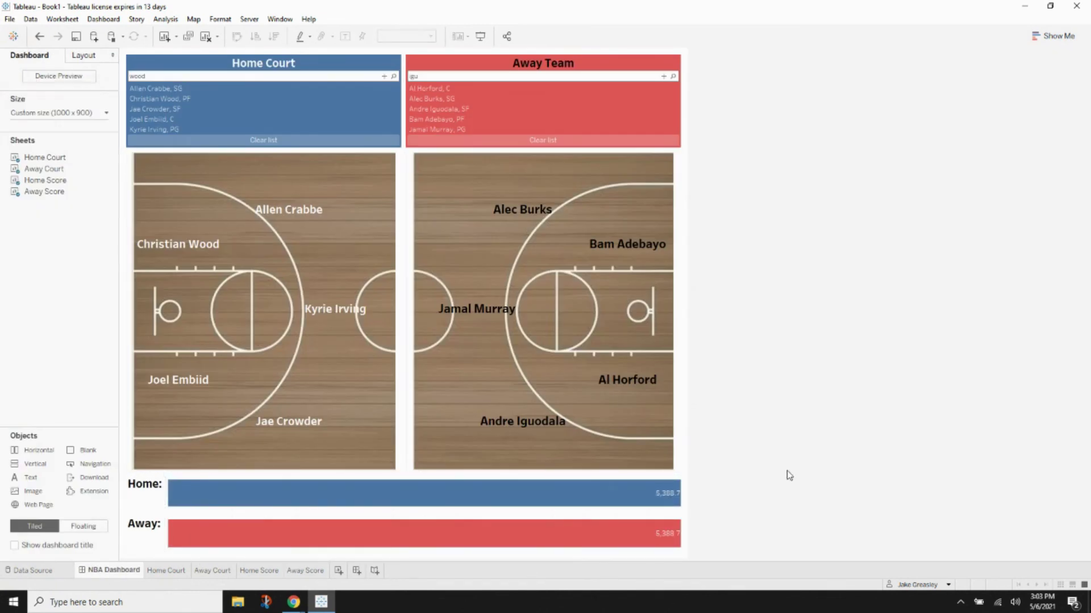
{"action": "mouse_move", "coordinate": [669, 542]}
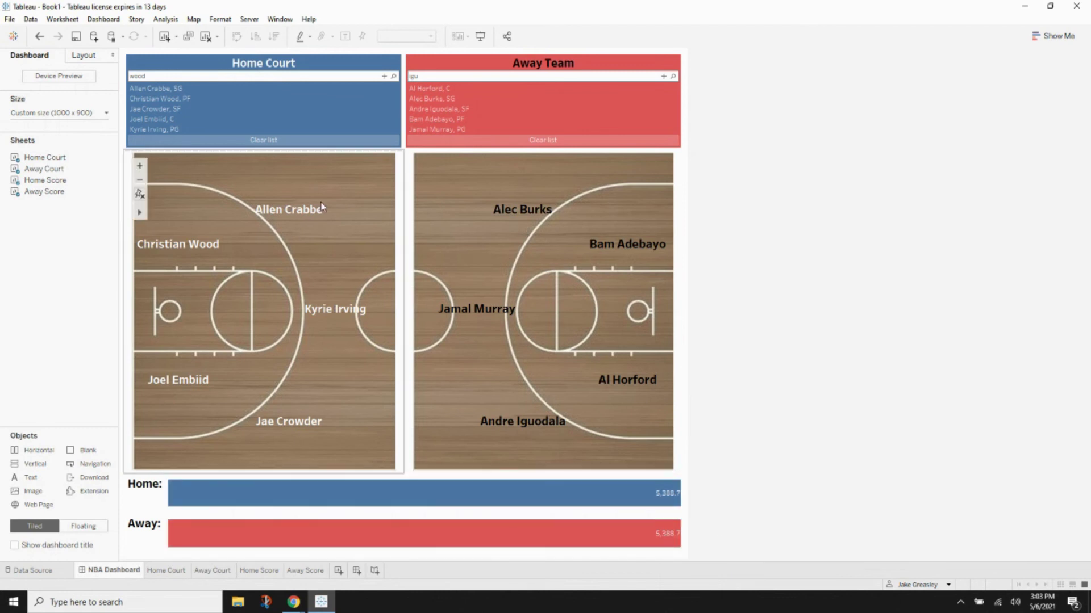
{"action": "left_click", "coordinate": [362, 67]}
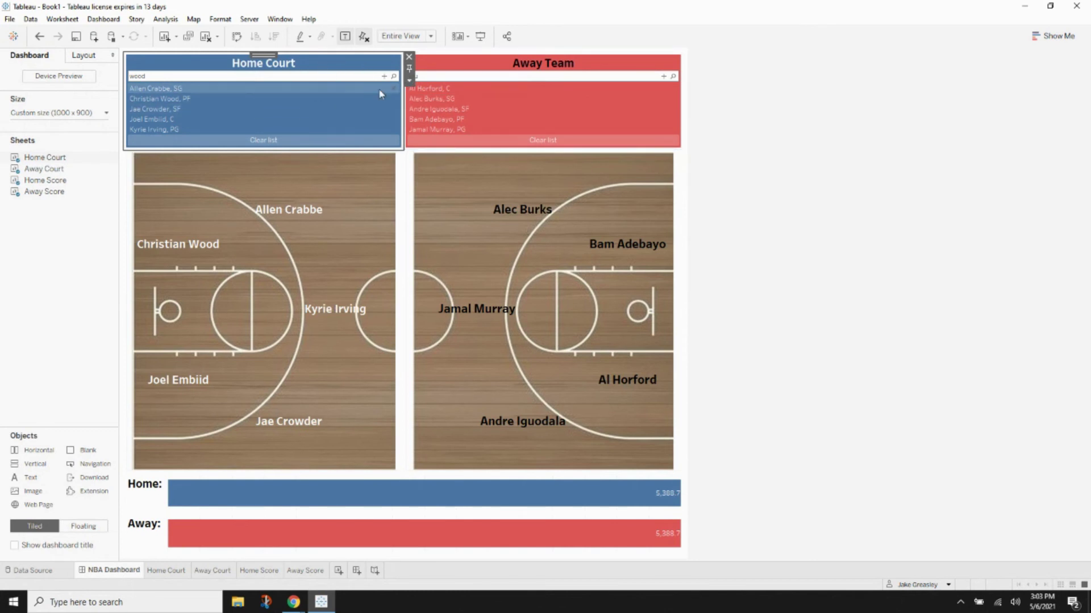
{"action": "left_click", "coordinate": [409, 82]}
{"action": "mouse_move", "coordinate": [467, 111]}
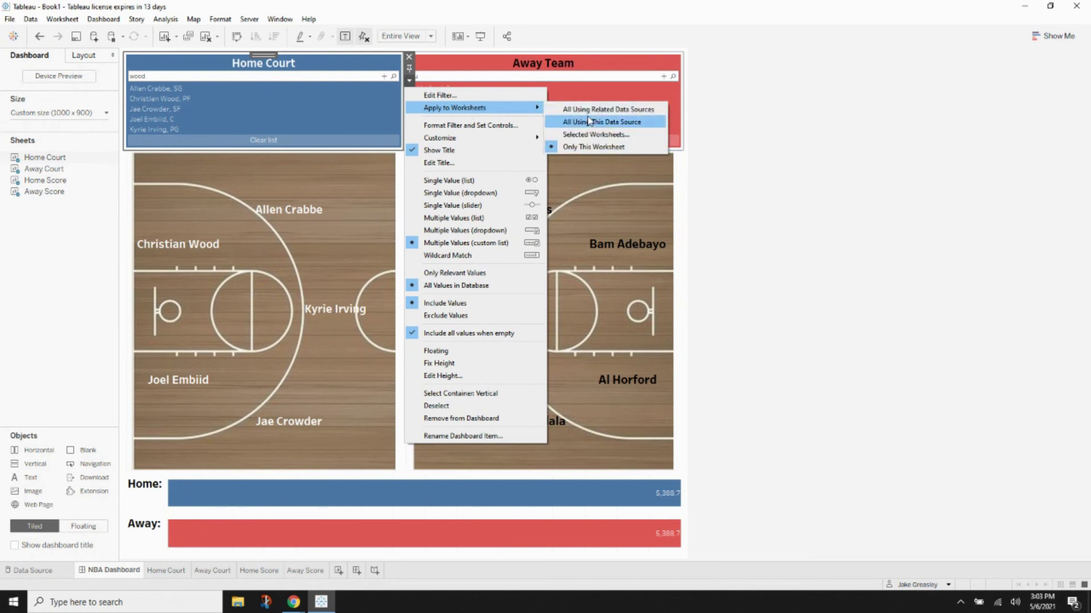
{"action": "left_click", "coordinate": [646, 135]}
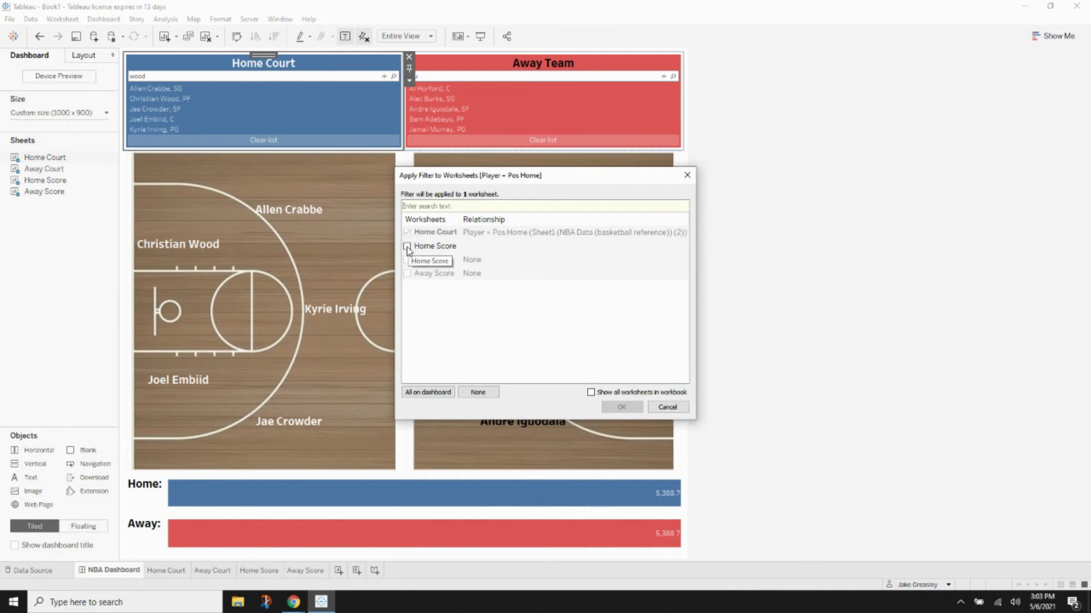
{"action": "left_click", "coordinate": [407, 246]}
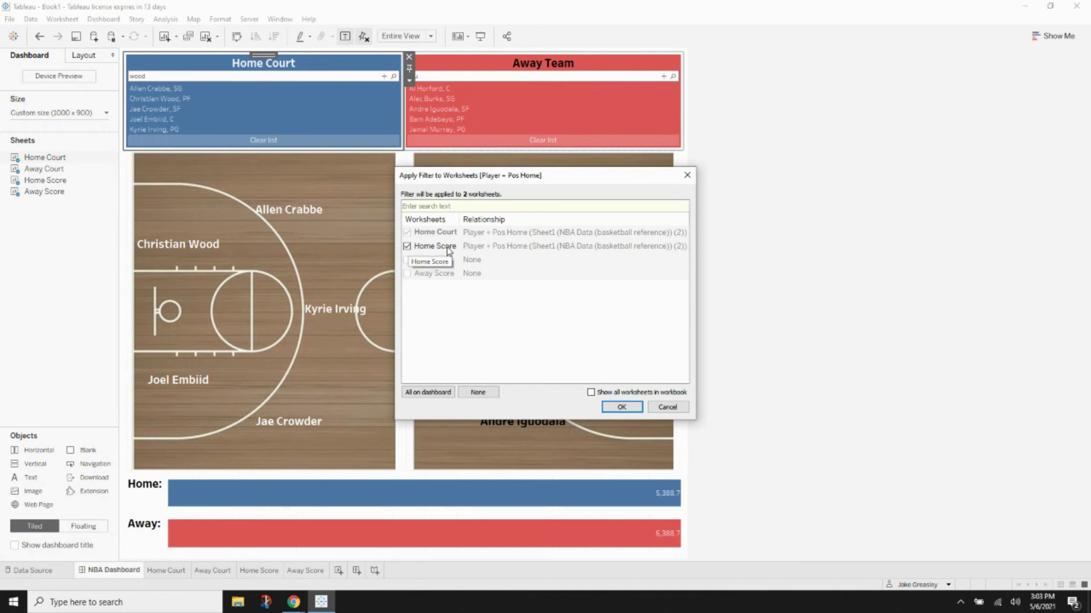
{"action": "left_click", "coordinate": [623, 407]}
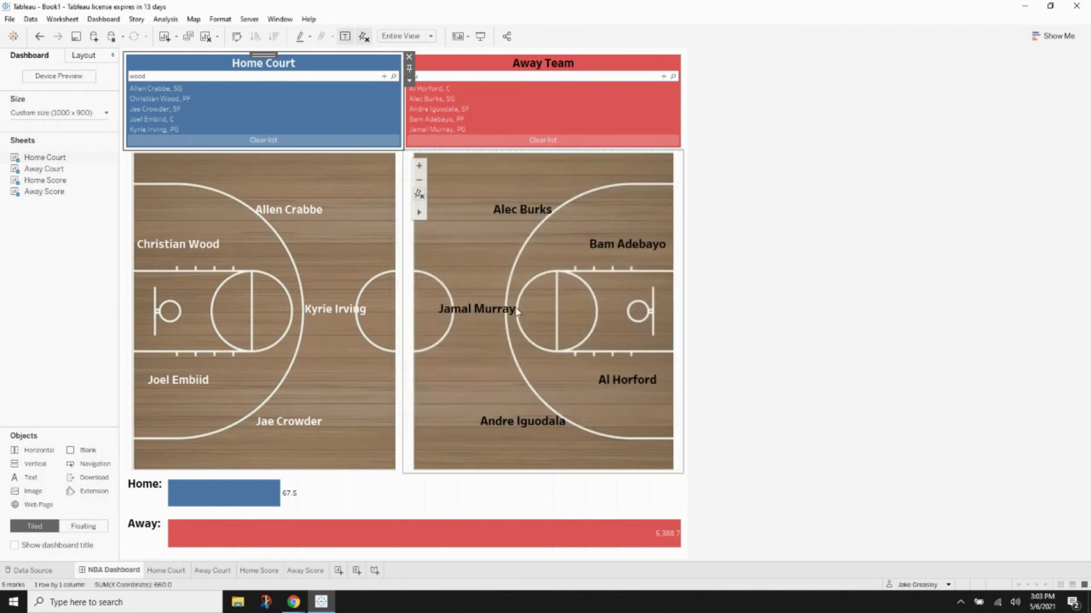
Apply the Away Team player filter to the Away Score worksheet as well as Away Court
{"action": "left_click", "coordinate": [629, 66]}
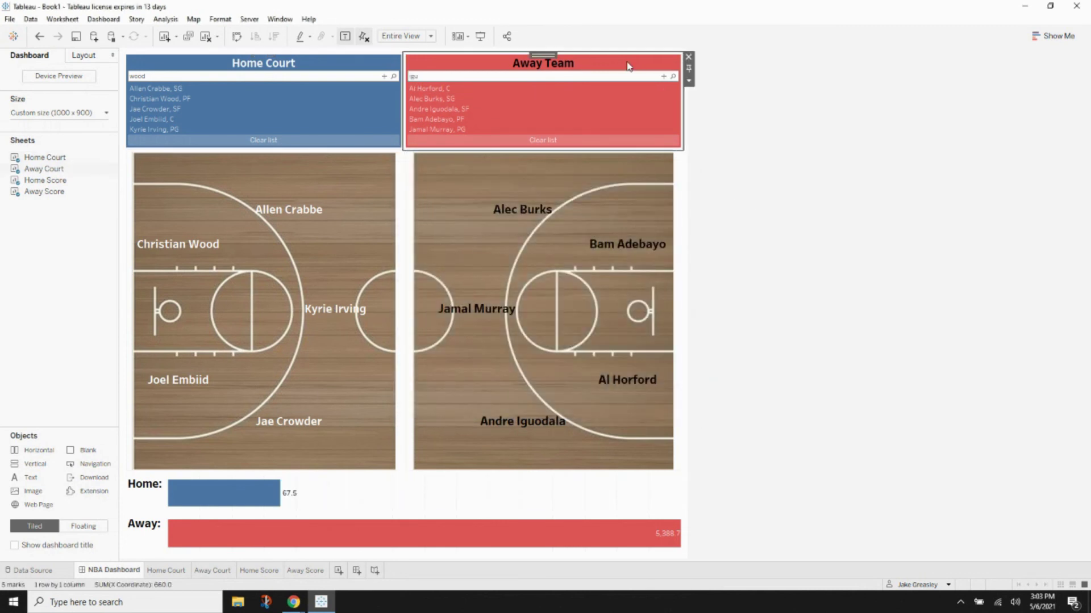
{"action": "left_click", "coordinate": [689, 83]}
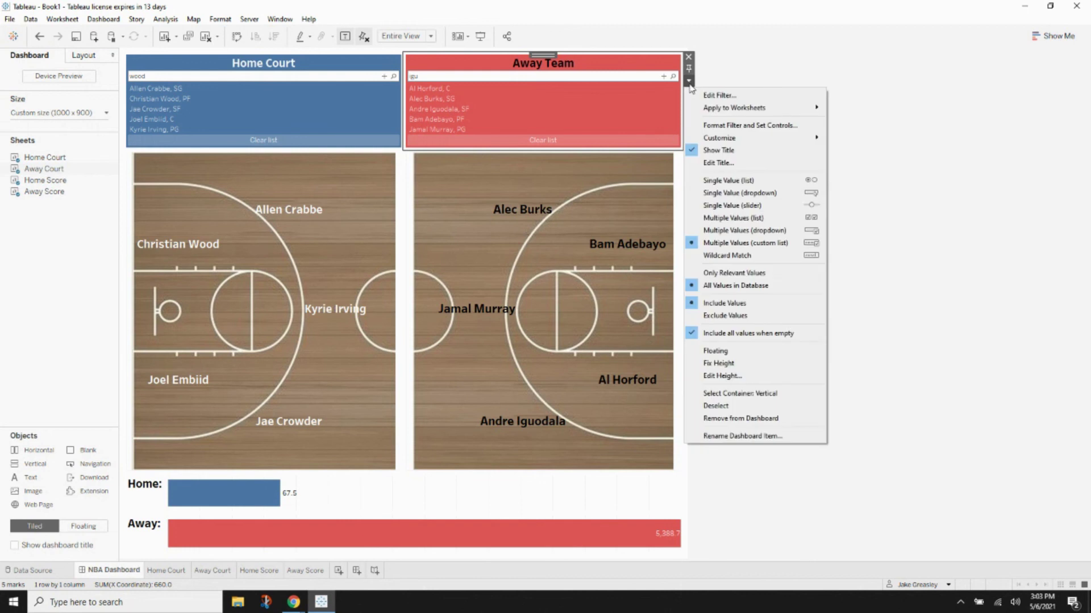
{"action": "left_click", "coordinate": [852, 139]}
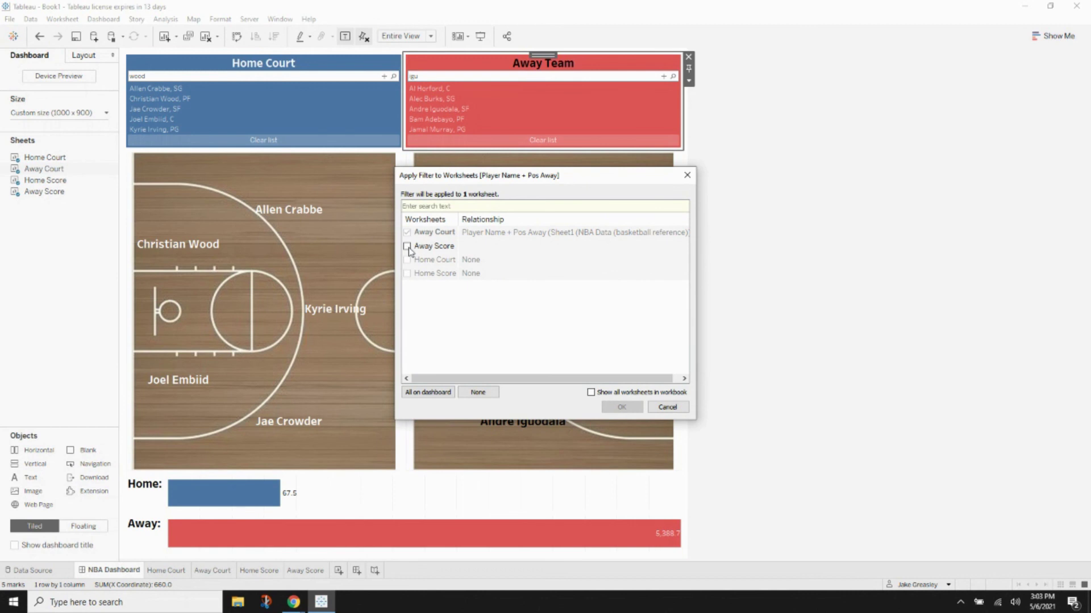
{"action": "left_click", "coordinate": [407, 247]}
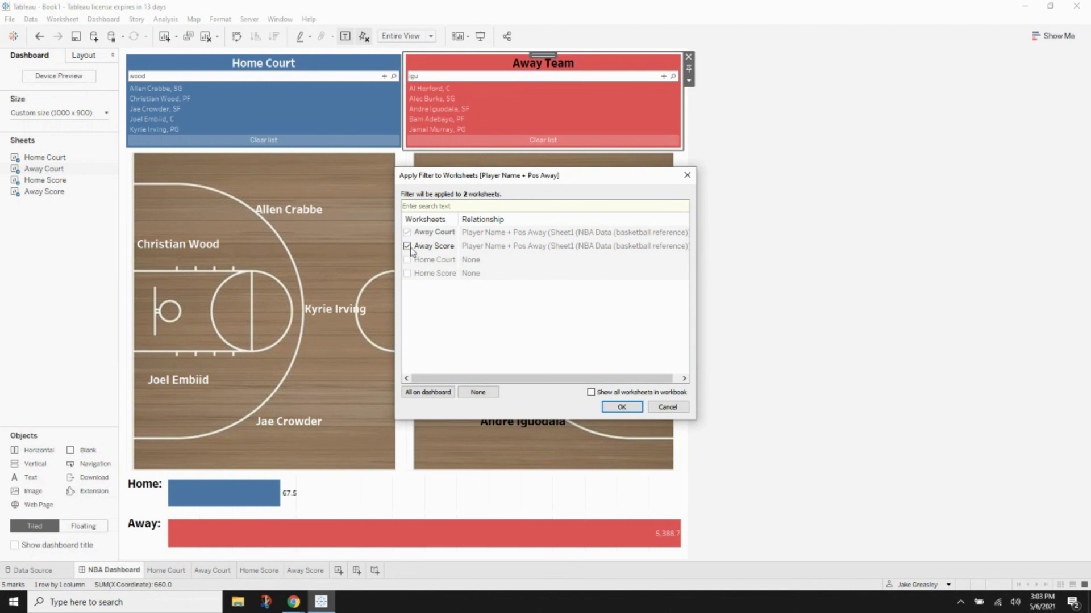
{"action": "left_click", "coordinate": [620, 407]}
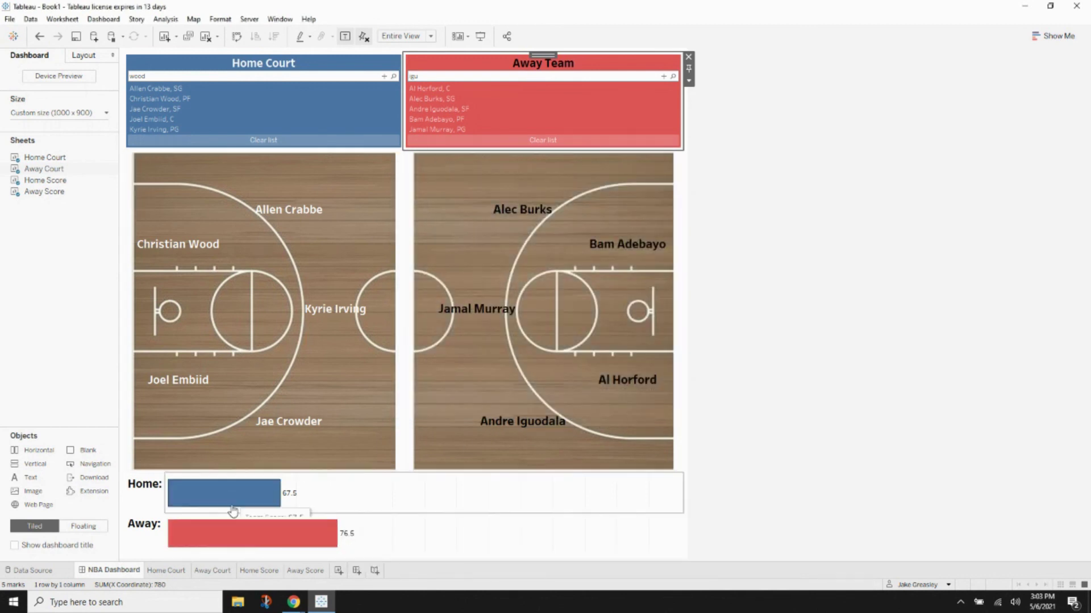
{"action": "left_click", "coordinate": [795, 426]}
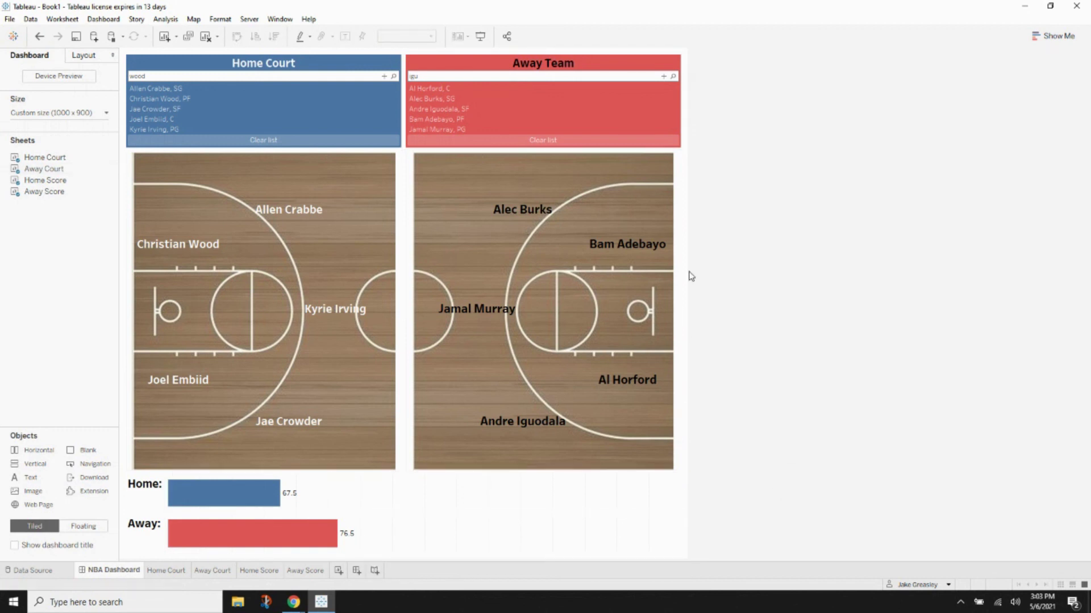
Show the dashboard in presentation mode and replace Allen Crabbe with Bradley Beal in the Home Court player filter
{"action": "left_click", "coordinate": [479, 36]}
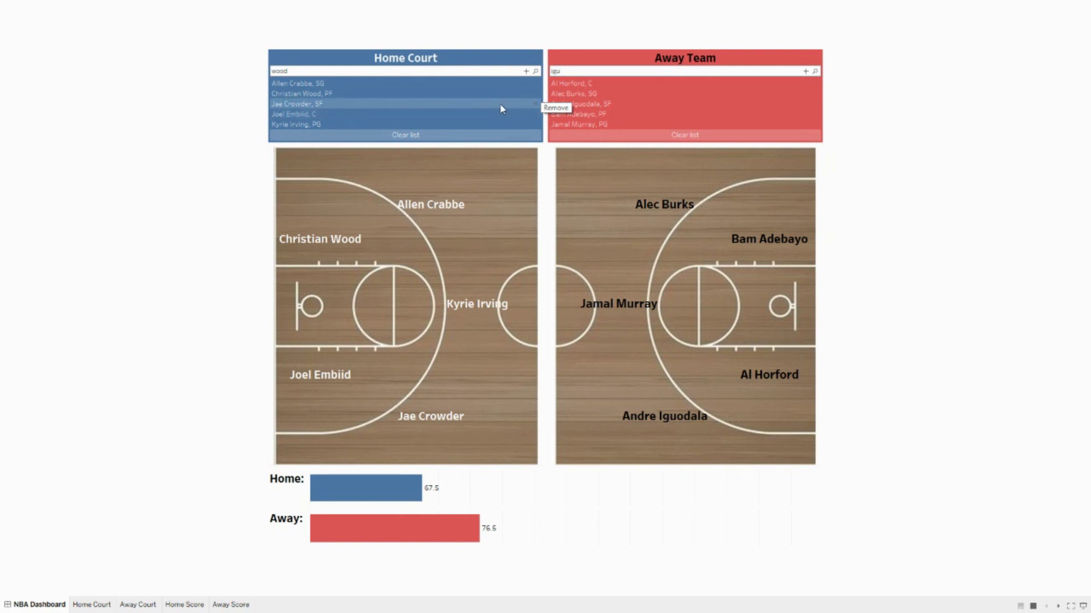
{"action": "left_click", "coordinate": [532, 89]}
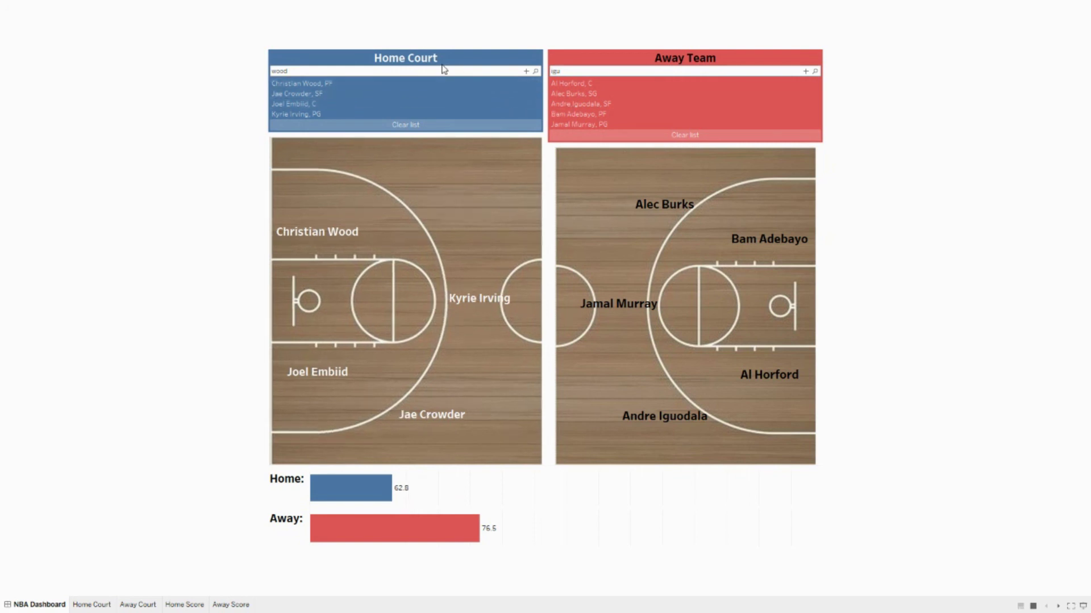
{"action": "double_click", "coordinate": [273, 70]}
{"action": "type", "text": "beal"}
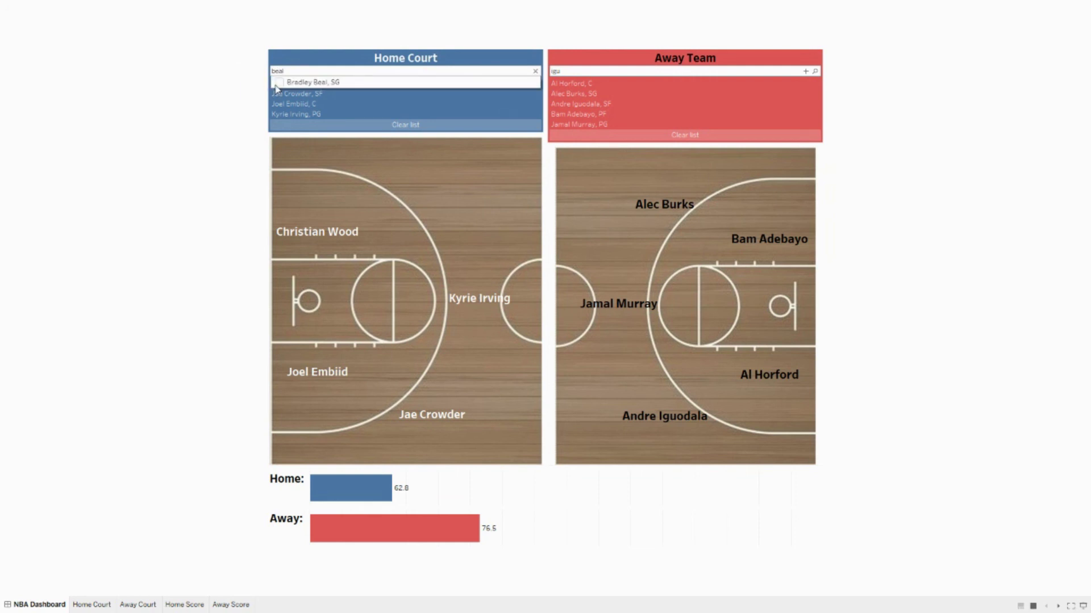
{"action": "left_click", "coordinate": [279, 82]}
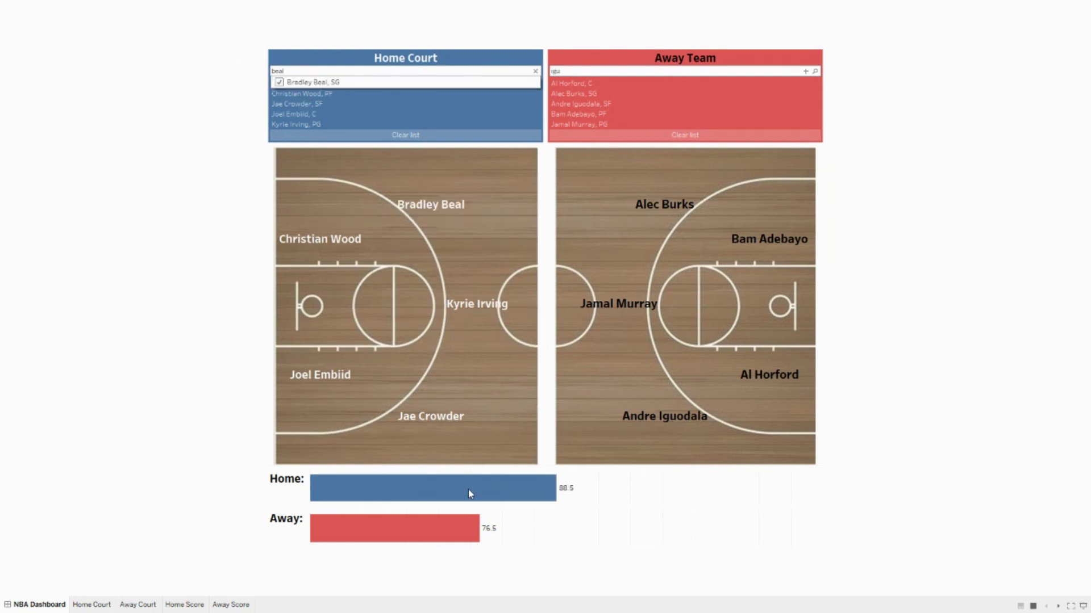
{"action": "left_click", "coordinate": [242, 401]}
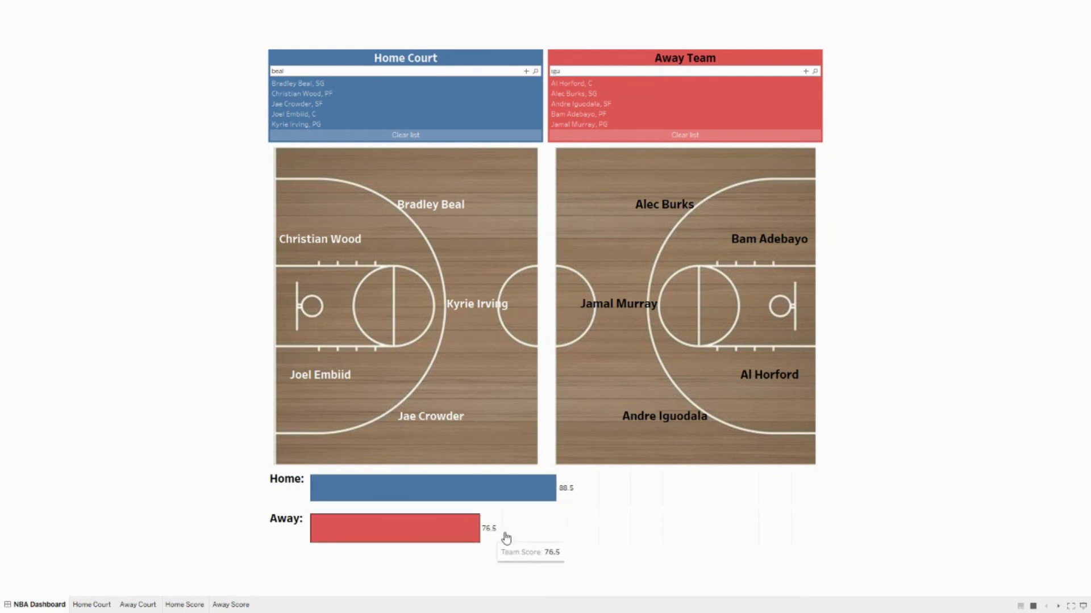
Replace Jamal Murray with LeBron James in the Away Team player filter
{"action": "mouse_move", "coordinate": [599, 122]}
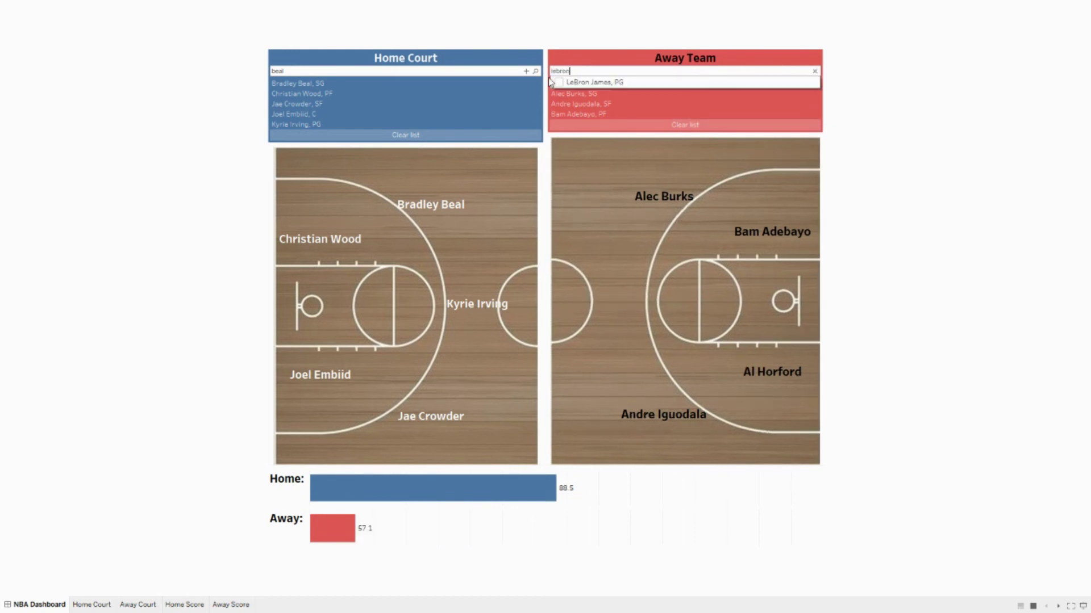
{"action": "left_click", "coordinate": [591, 83]}
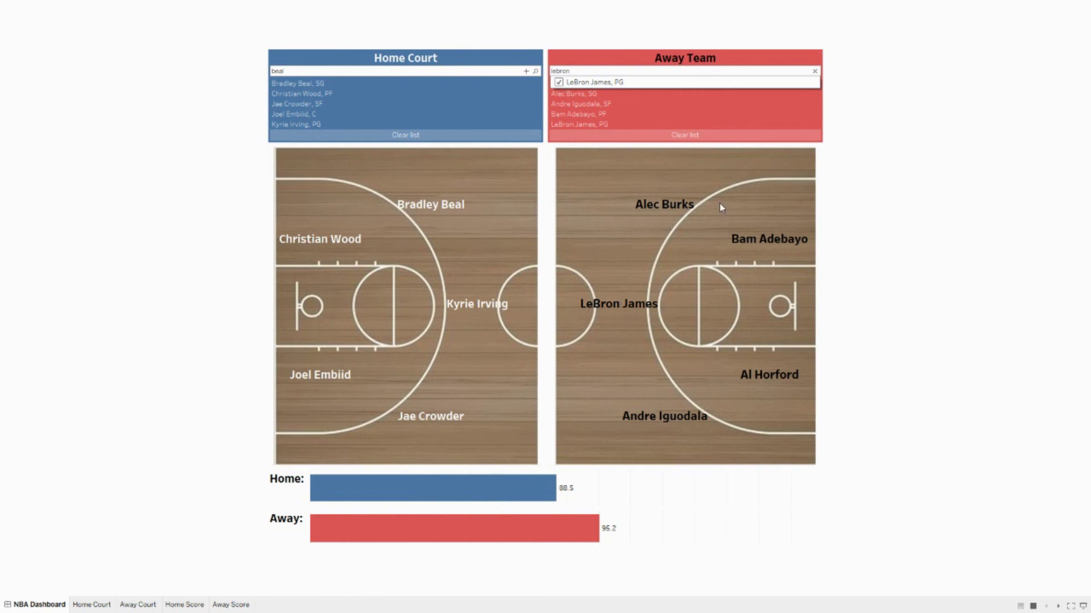